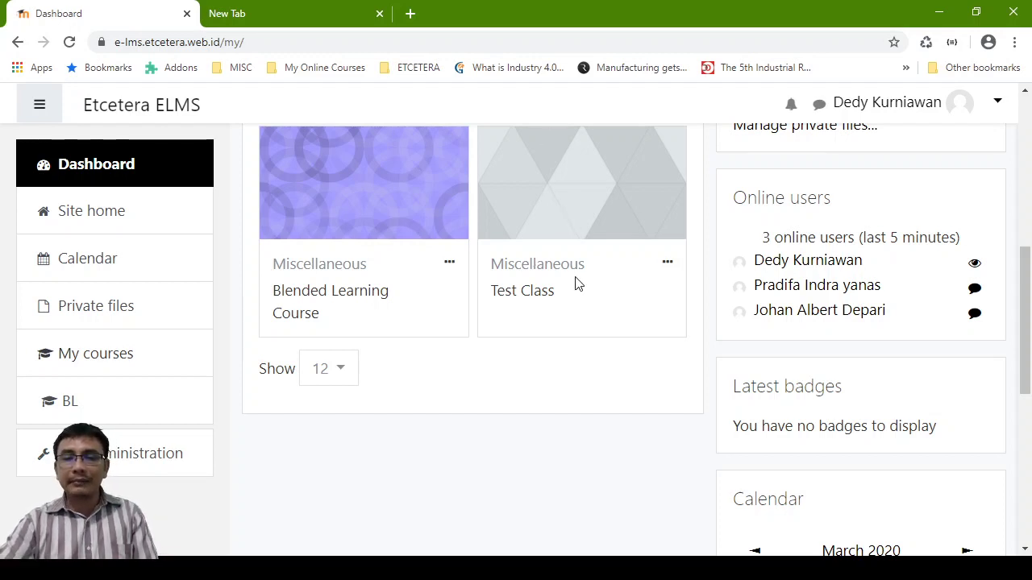
Open the Test Class course and look through its list of enrolled participants
{"action": "left_click", "coordinate": [538, 296]}
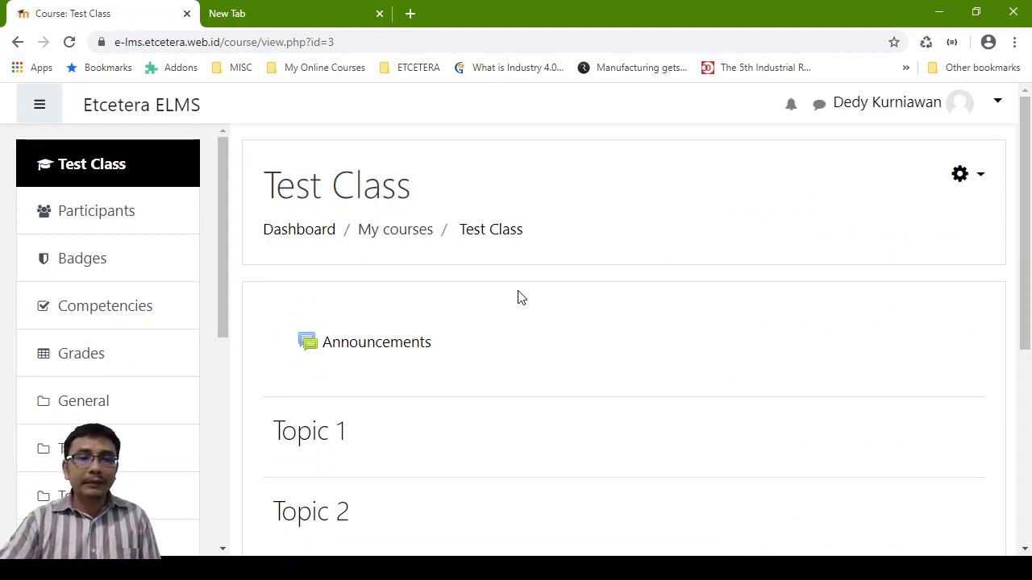
{"action": "left_click", "coordinate": [135, 216]}
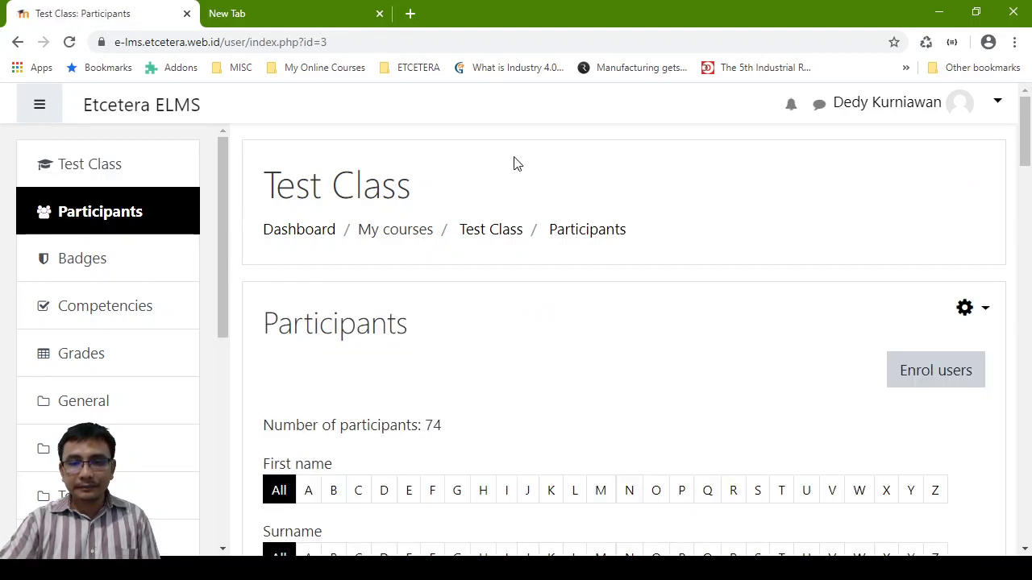
{"action": "scroll", "coordinate": [659, 237], "scroll_direction": "down", "scroll_amount": 2}
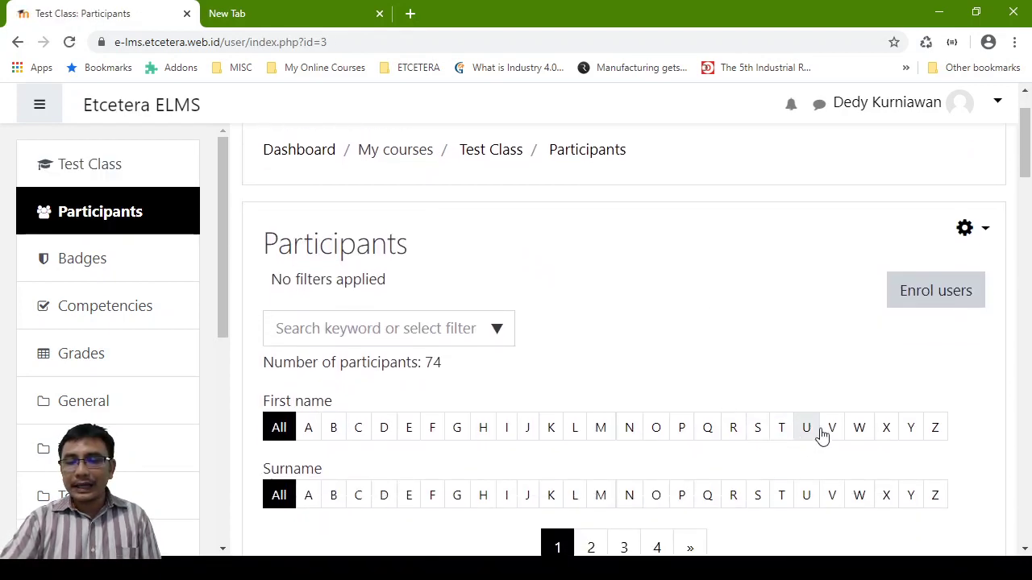
{"action": "scroll", "coordinate": [886, 322], "scroll_direction": "down", "scroll_amount": 15}
{"action": "scroll", "coordinate": [983, 322], "scroll_direction": "down", "scroll_amount": 4}
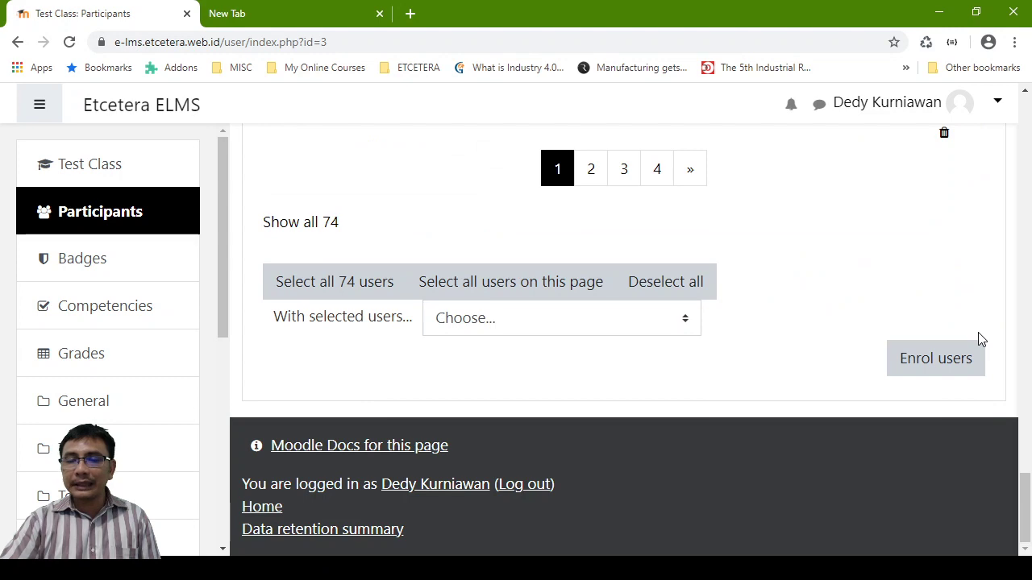
{"action": "scroll", "coordinate": [977, 332], "scroll_direction": "up", "scroll_amount": 3}
{"action": "scroll", "coordinate": [978, 337], "scroll_direction": "up", "scroll_amount": 2}
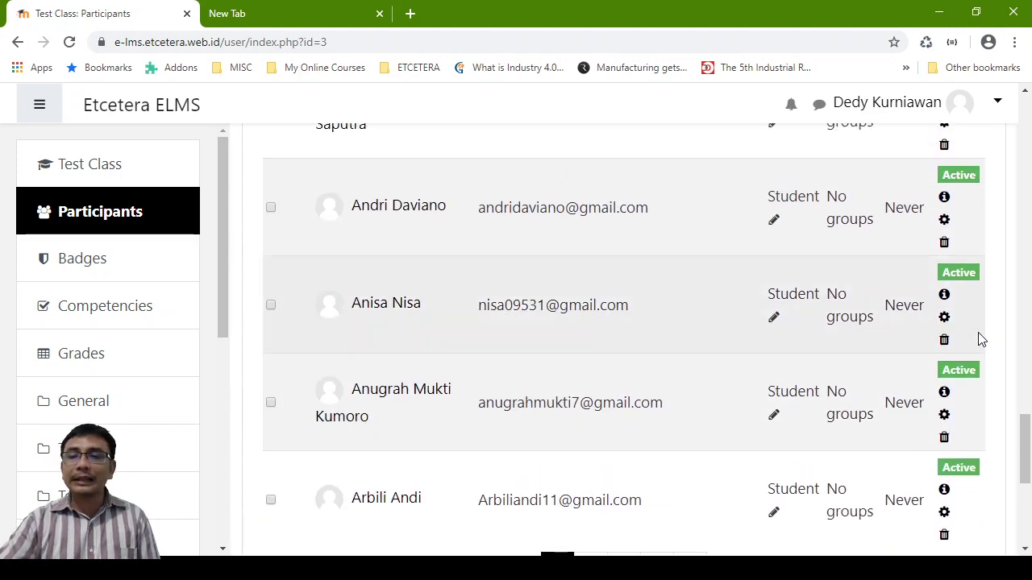
{"action": "scroll", "coordinate": [910, 282], "scroll_direction": "up", "scroll_amount": 3}
{"action": "scroll", "coordinate": [910, 282], "scroll_direction": "up", "scroll_amount": 7}
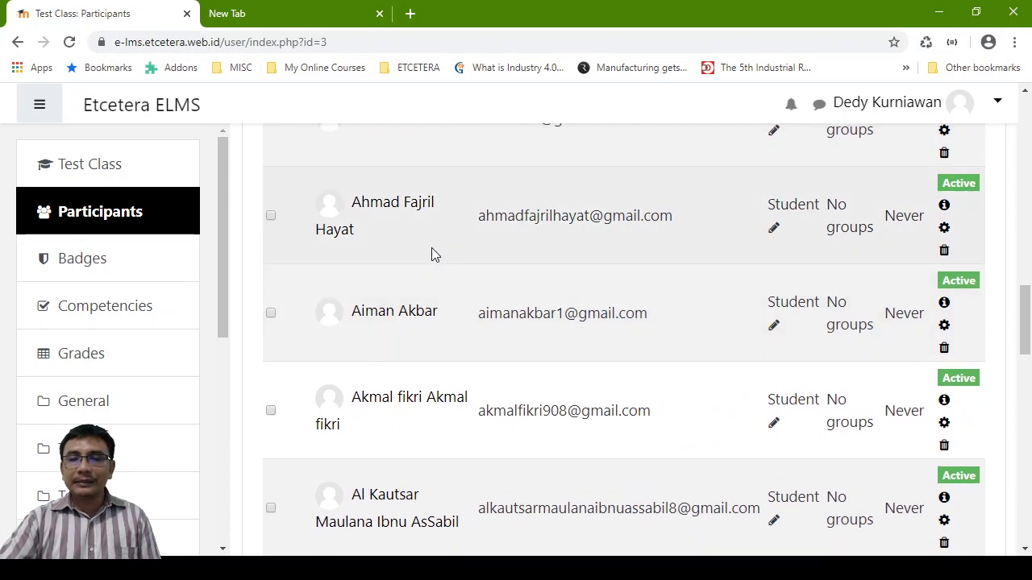
{"action": "scroll", "coordinate": [418, 246], "scroll_direction": "up", "scroll_amount": 5}
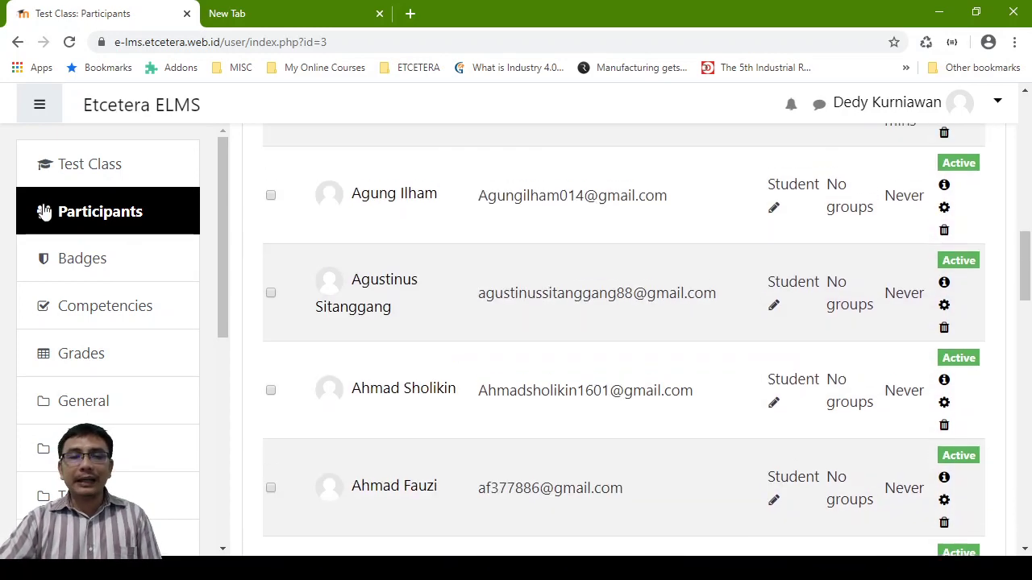
Return to the Test Class participants and open the course's Groups management page
{"action": "left_click", "coordinate": [86, 171]}
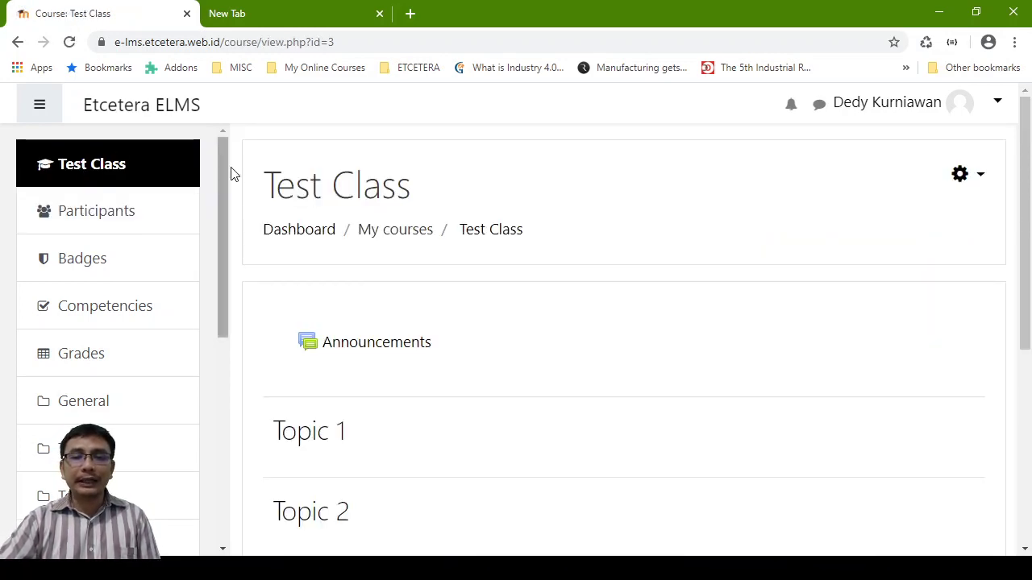
{"action": "left_click", "coordinate": [111, 224]}
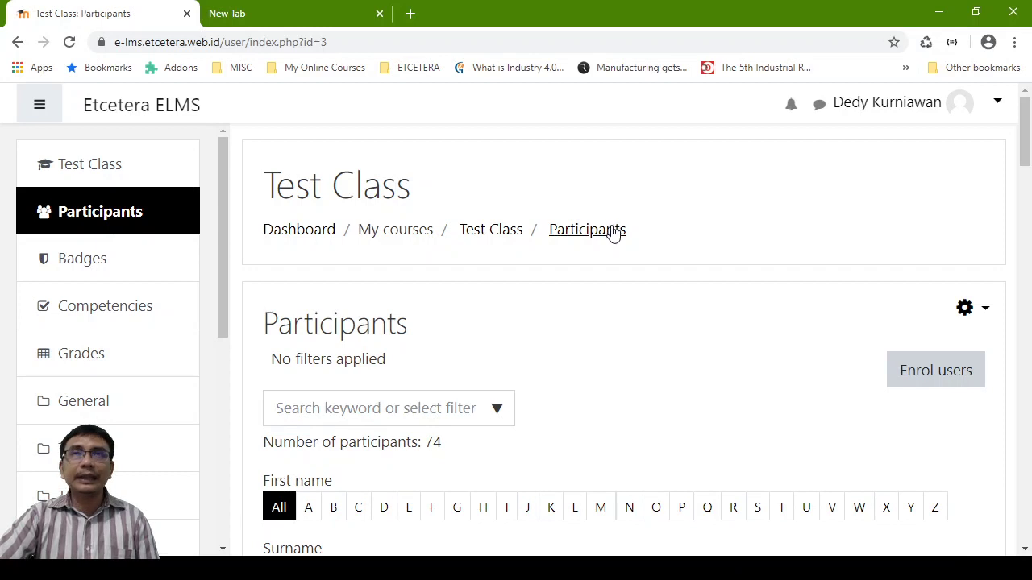
{"action": "scroll", "coordinate": [621, 260], "scroll_direction": "down", "scroll_amount": 1}
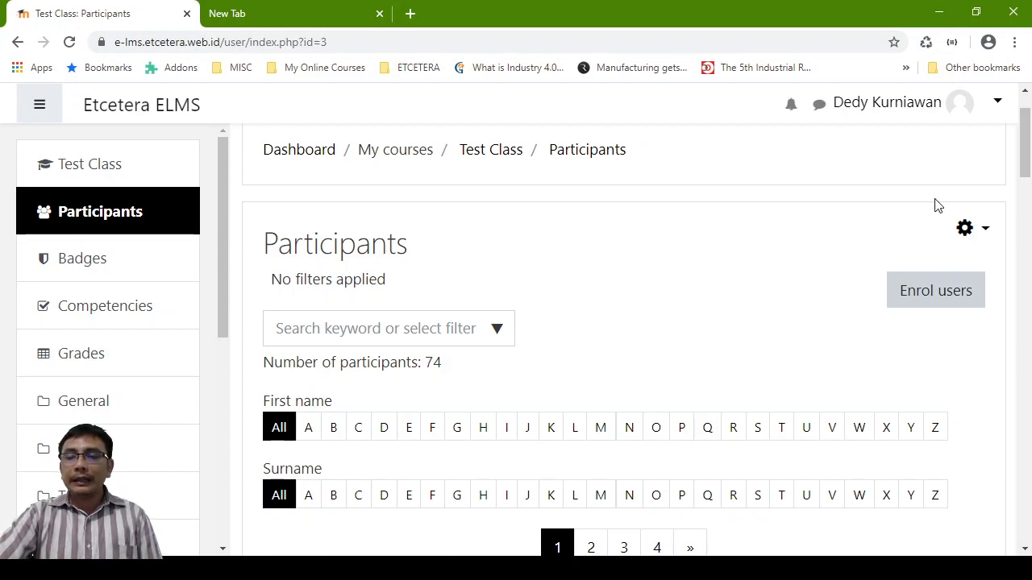
{"action": "left_click", "coordinate": [985, 234]}
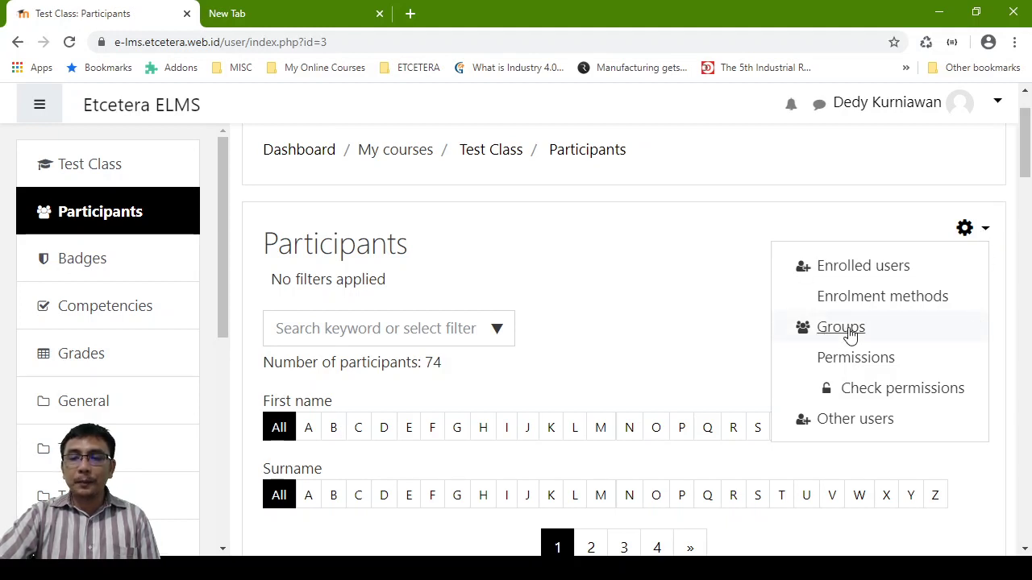
{"action": "left_click", "coordinate": [850, 335]}
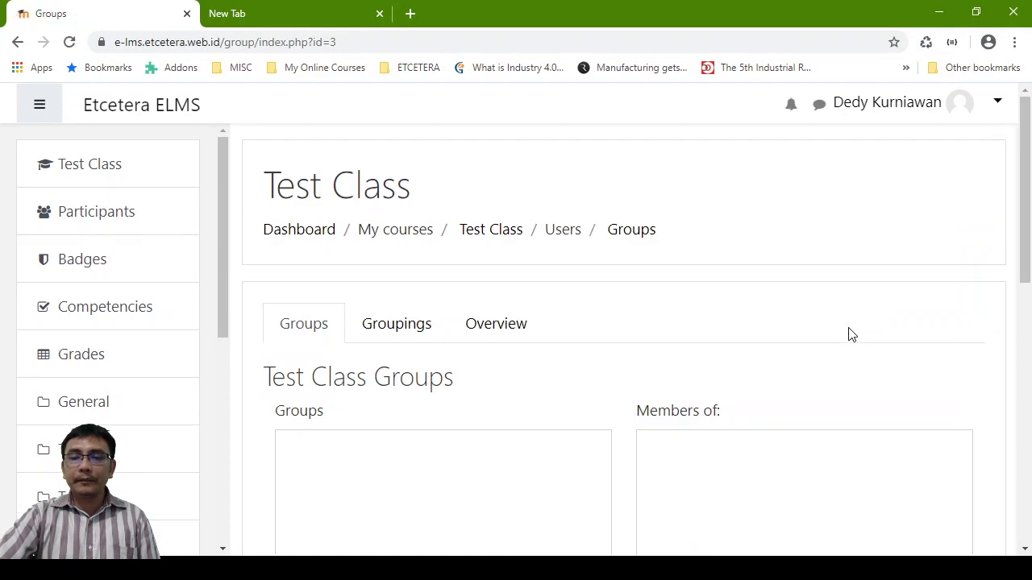
Start creating a new group in Test Class with the group name "Kelas A"
{"action": "scroll", "coordinate": [850, 335], "scroll_direction": "down", "scroll_amount": 3}
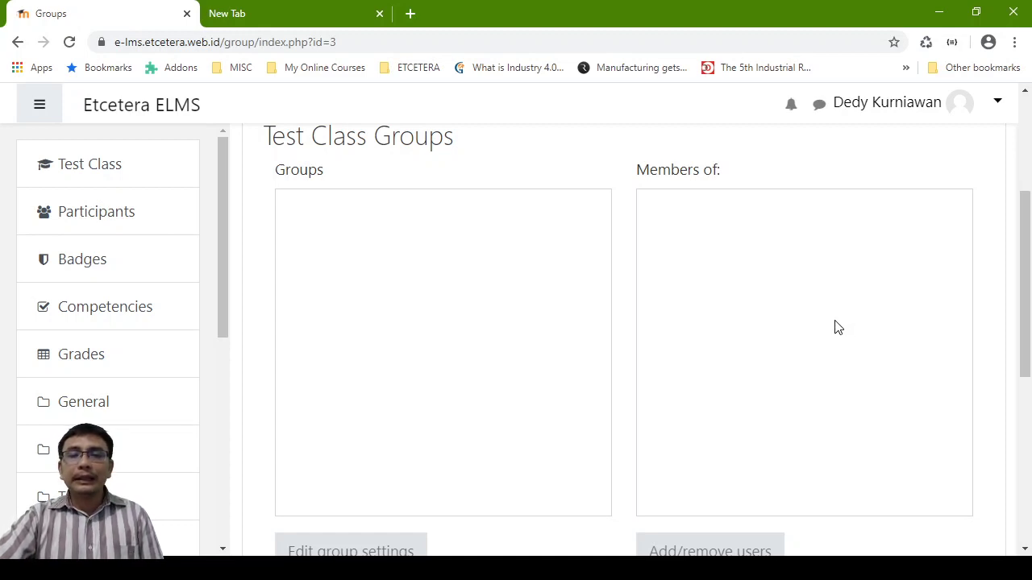
{"action": "scroll", "coordinate": [839, 327], "scroll_direction": "up", "scroll_amount": 1}
{"action": "scroll", "coordinate": [838, 326], "scroll_direction": "down", "scroll_amount": 4}
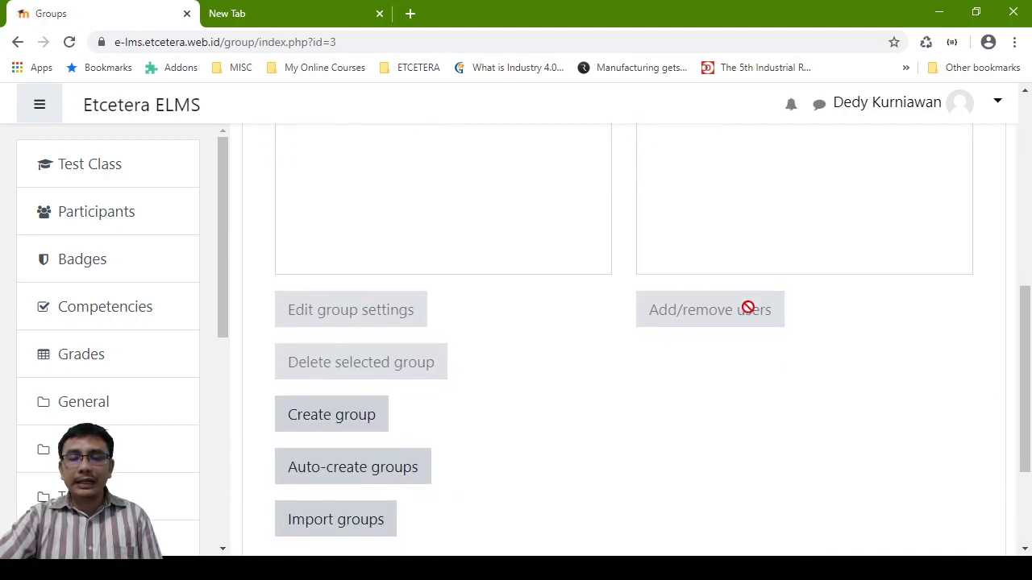
{"action": "scroll", "coordinate": [594, 359], "scroll_direction": "down", "scroll_amount": 1}
{"action": "scroll", "coordinate": [588, 360], "scroll_direction": "down", "scroll_amount": 1}
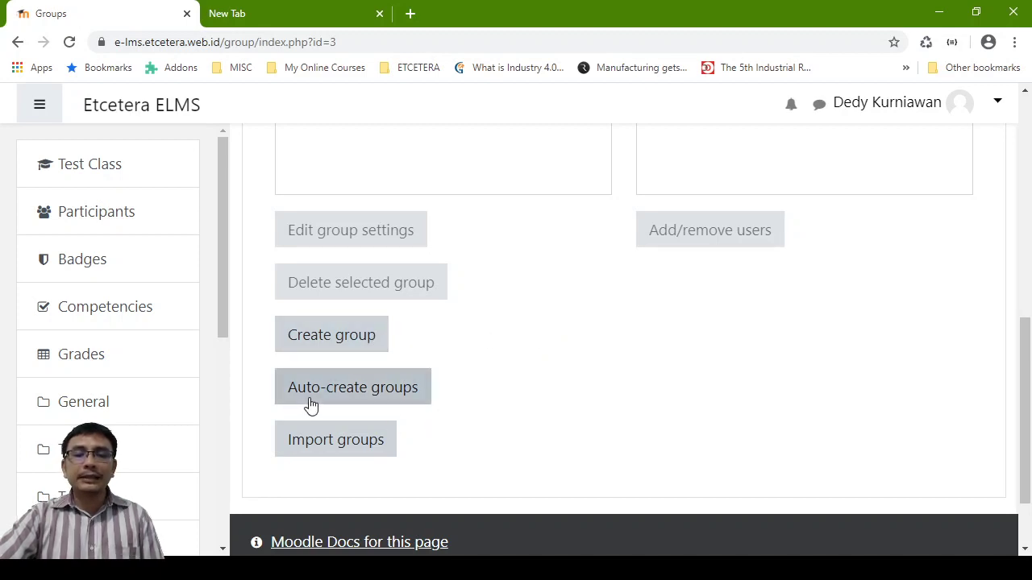
{"action": "left_click", "coordinate": [350, 337]}
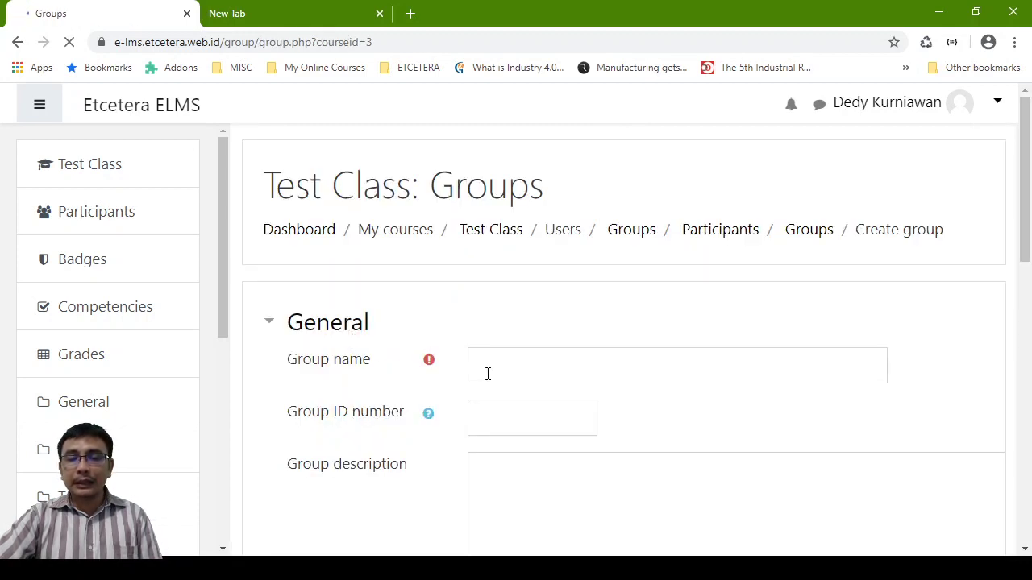
{"action": "left_click", "coordinate": [601, 364]}
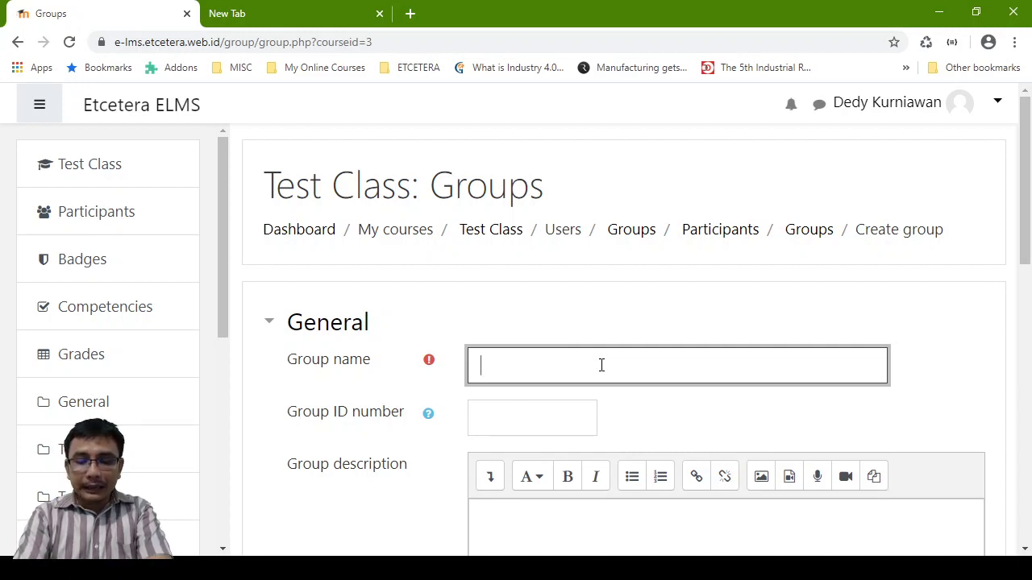
{"action": "type", "text": "Kelas A"}
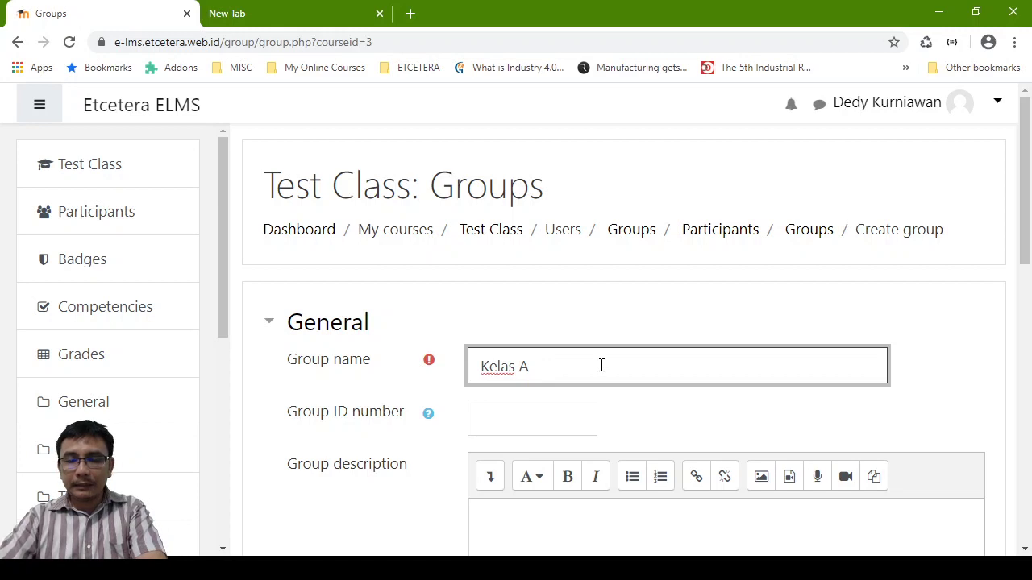
{"action": "left_click", "coordinate": [548, 429]}
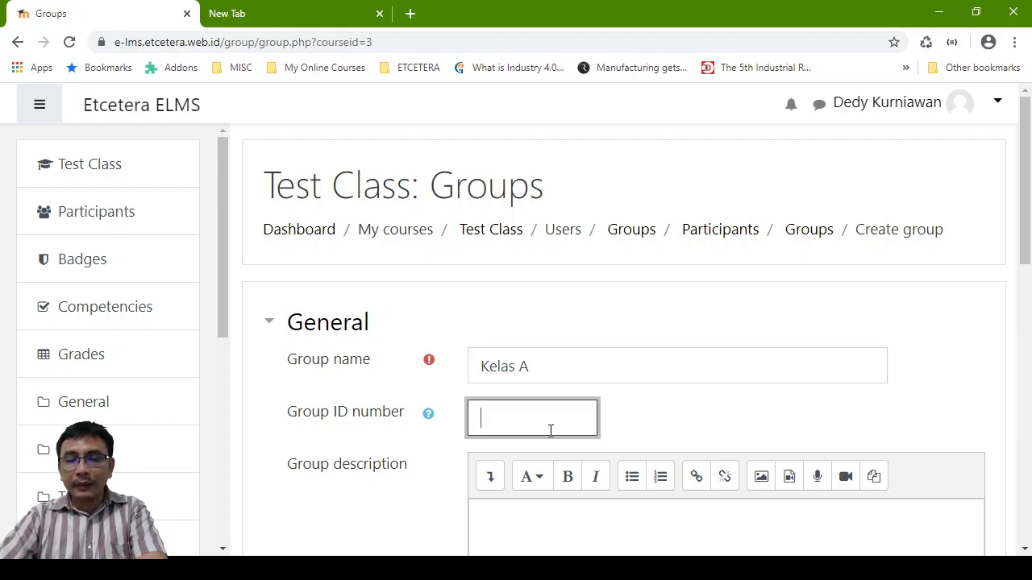
Read the help for Group messaging and set the option to Yes for the new group
{"action": "scroll", "coordinate": [561, 419], "scroll_direction": "down", "scroll_amount": 2}
{"action": "scroll", "coordinate": [565, 416], "scroll_direction": "down", "scroll_amount": 4}
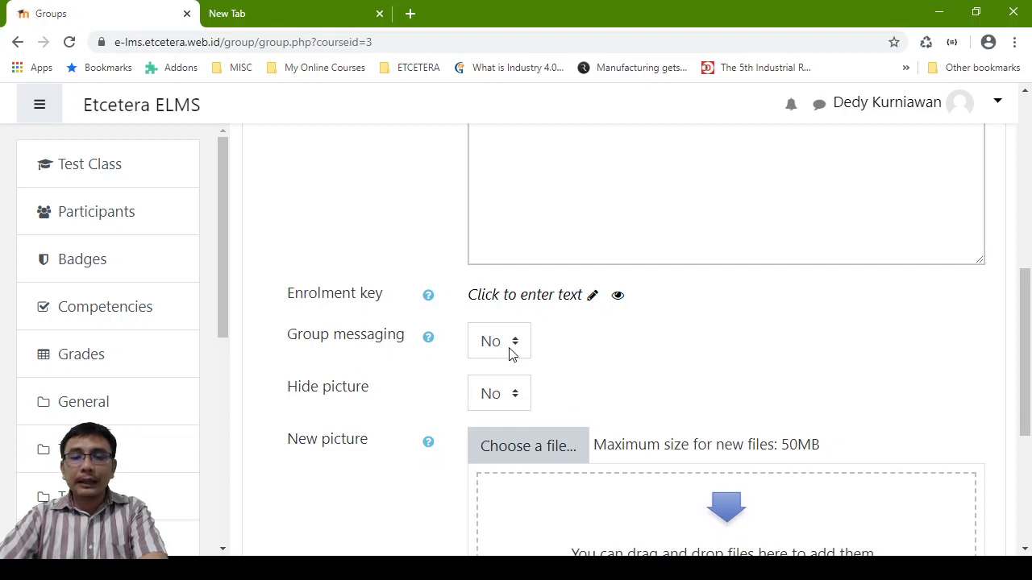
{"action": "left_click", "coordinate": [428, 338]}
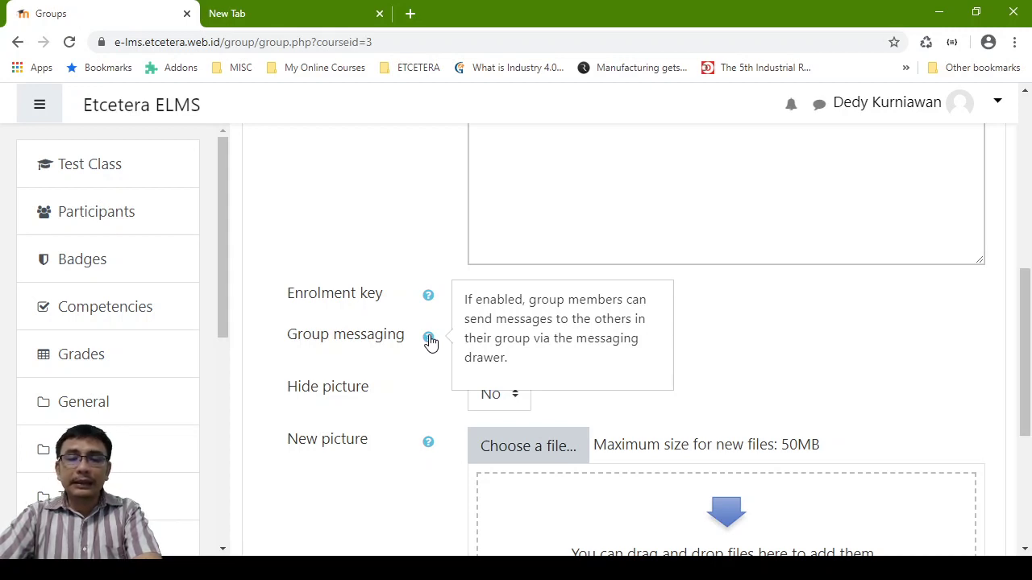
{"action": "left_click", "coordinate": [511, 352]}
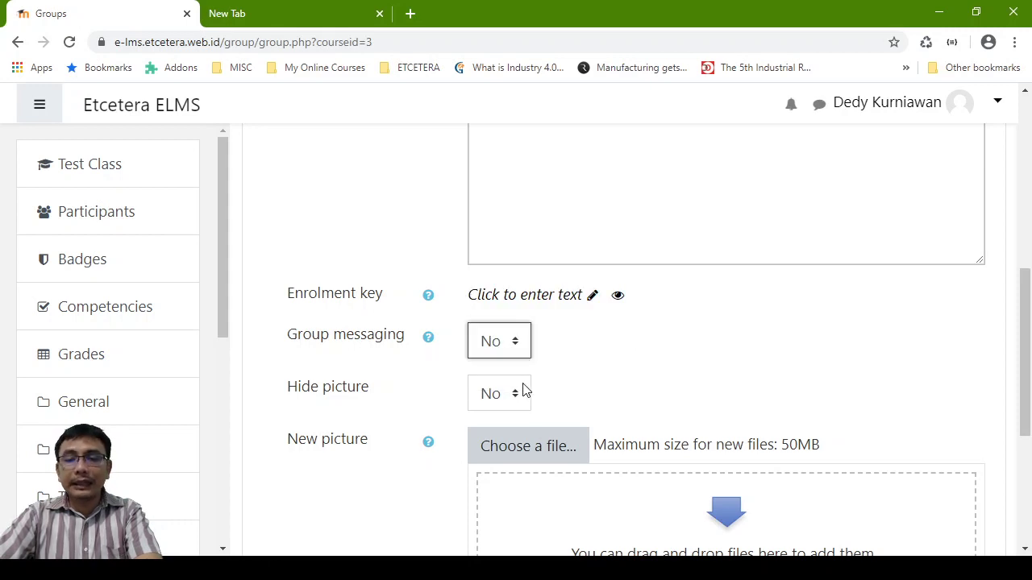
{"action": "left_click", "coordinate": [516, 391]}
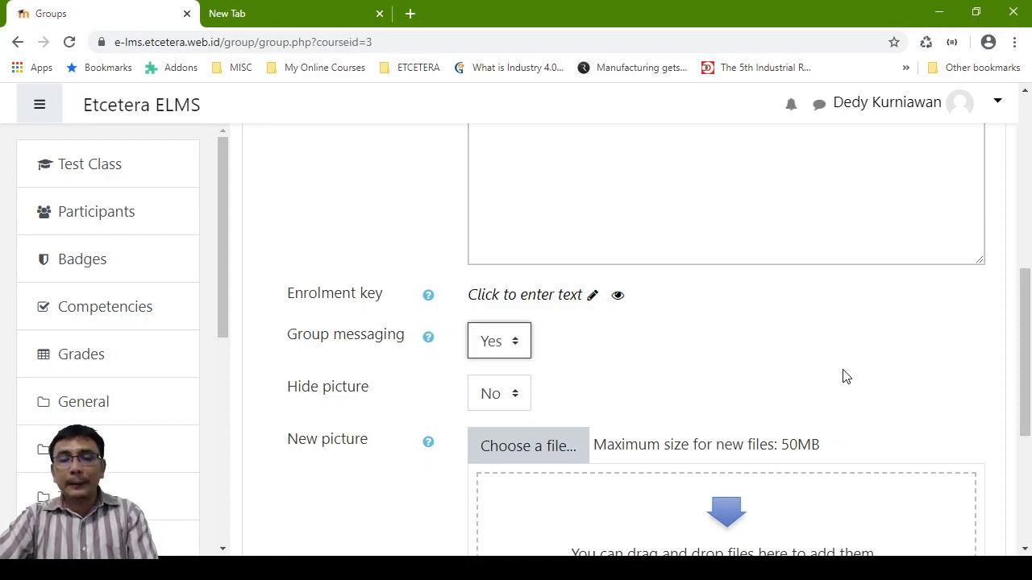
Check the rest of the Kelas A group form and save the group
{"action": "scroll", "coordinate": [845, 377], "scroll_direction": "down", "scroll_amount": 4}
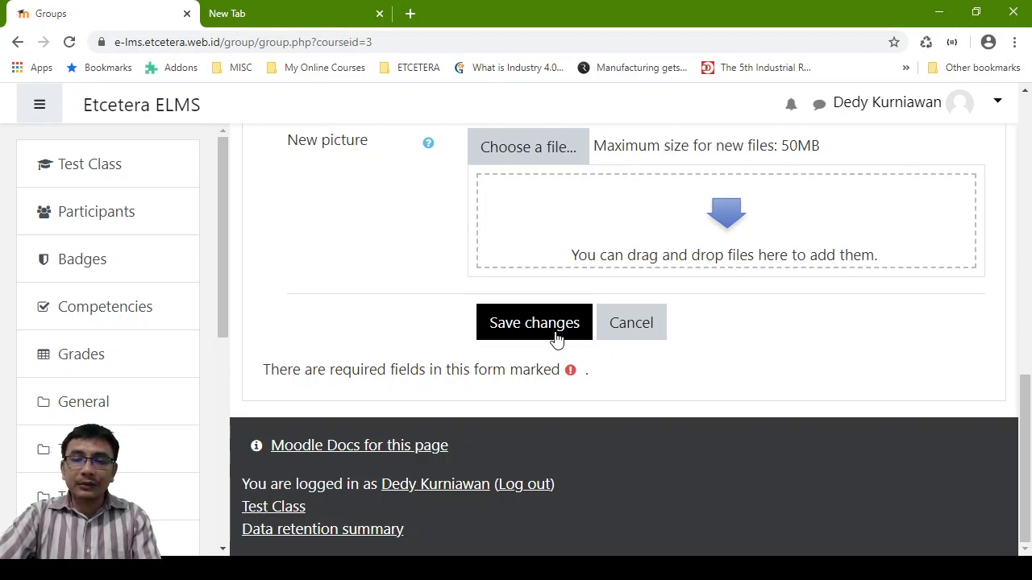
{"action": "scroll", "coordinate": [748, 333], "scroll_direction": "up", "scroll_amount": 10}
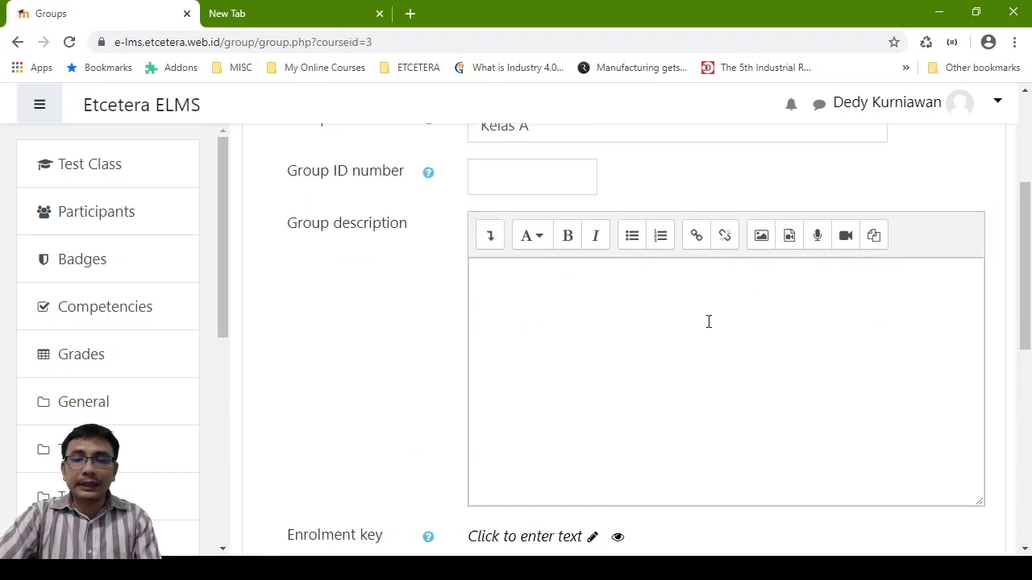
{"action": "left_click", "coordinate": [597, 225]}
{"action": "scroll", "coordinate": [624, 274], "scroll_direction": "down", "scroll_amount": 10}
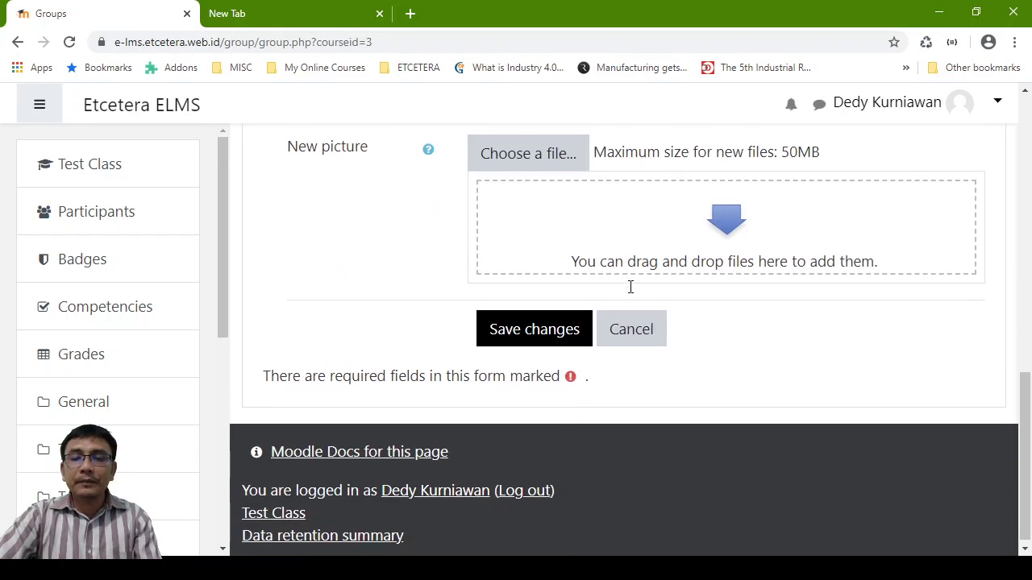
{"action": "left_click", "coordinate": [562, 323]}
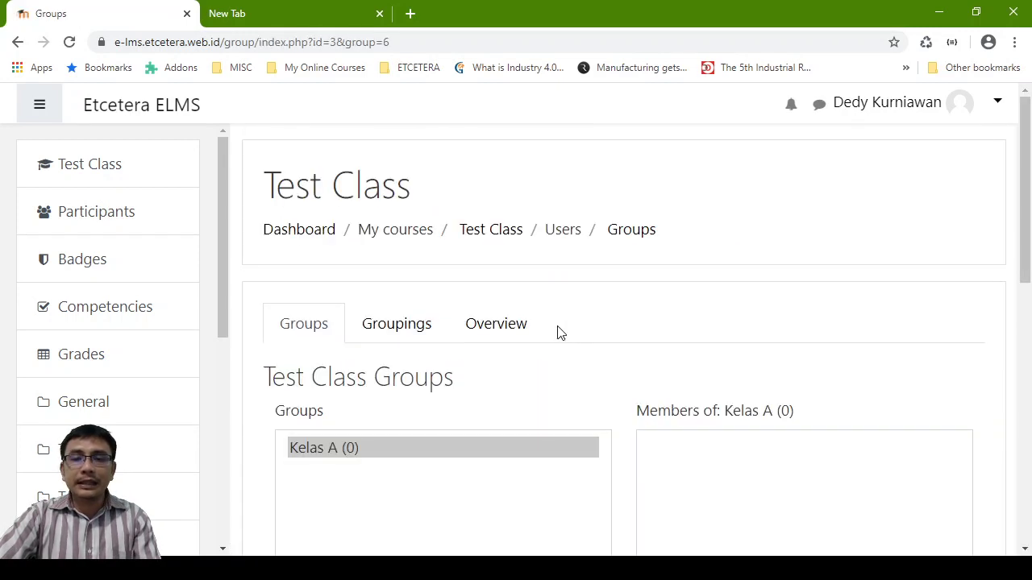
Create and save a second group named "Kelas B" in Test Class
{"action": "scroll", "coordinate": [458, 338], "scroll_direction": "down", "scroll_amount": 2}
{"action": "scroll", "coordinate": [455, 339], "scroll_direction": "down", "scroll_amount": 1}
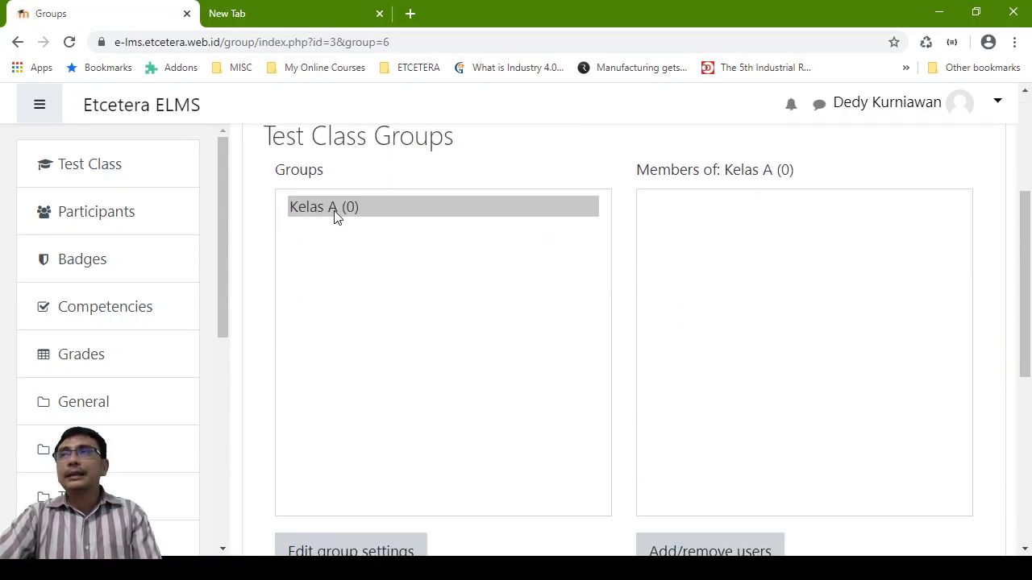
{"action": "scroll", "coordinate": [360, 262], "scroll_direction": "down", "scroll_amount": 4}
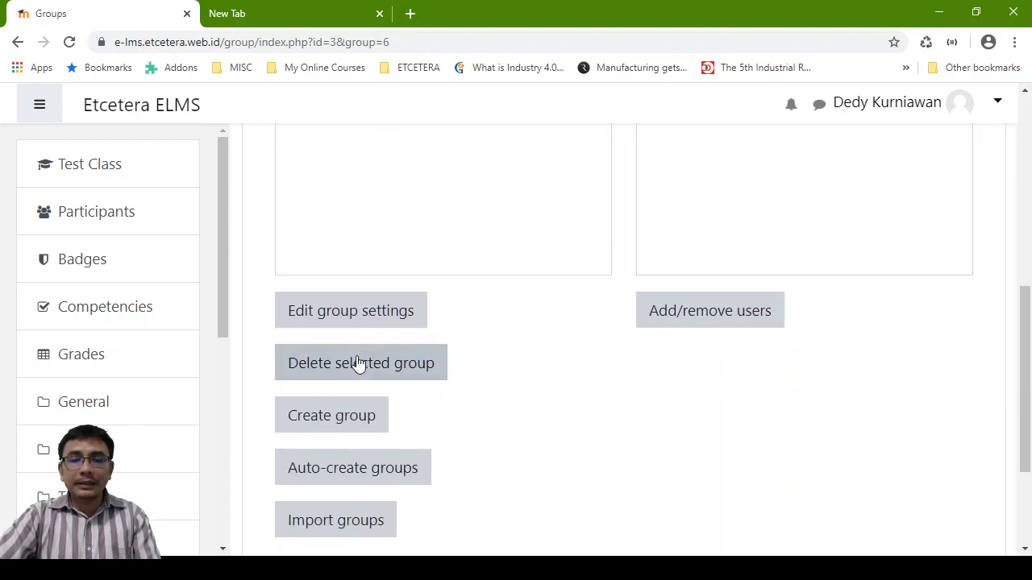
{"action": "left_click", "coordinate": [360, 430]}
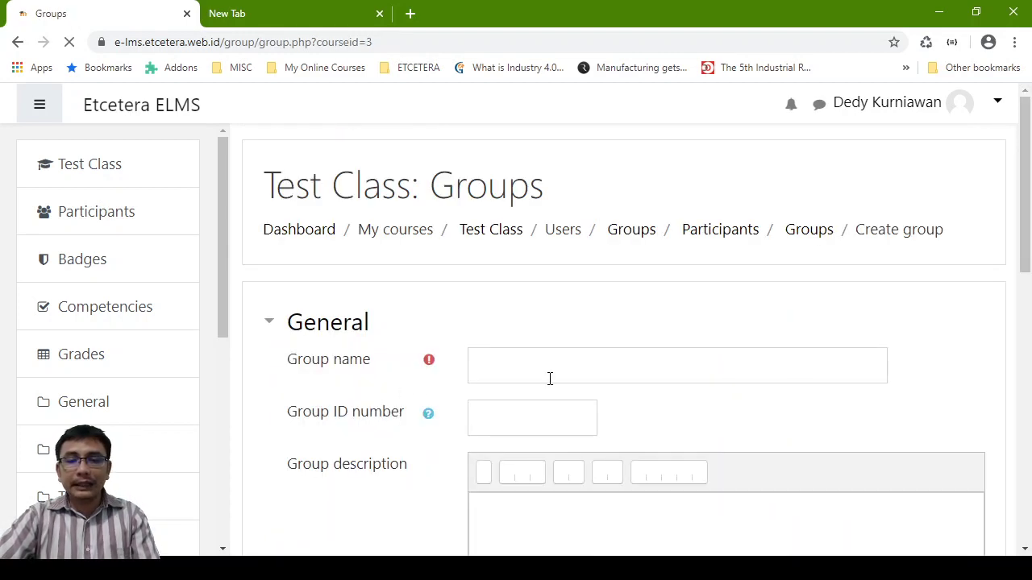
{"action": "scroll", "coordinate": [540, 346], "scroll_direction": "down", "scroll_amount": 1}
{"action": "scroll", "coordinate": [532, 321], "scroll_direction": "down", "scroll_amount": 1}
{"action": "left_click", "coordinate": [529, 211]}
{"action": "type", "text": "Kelas B"}
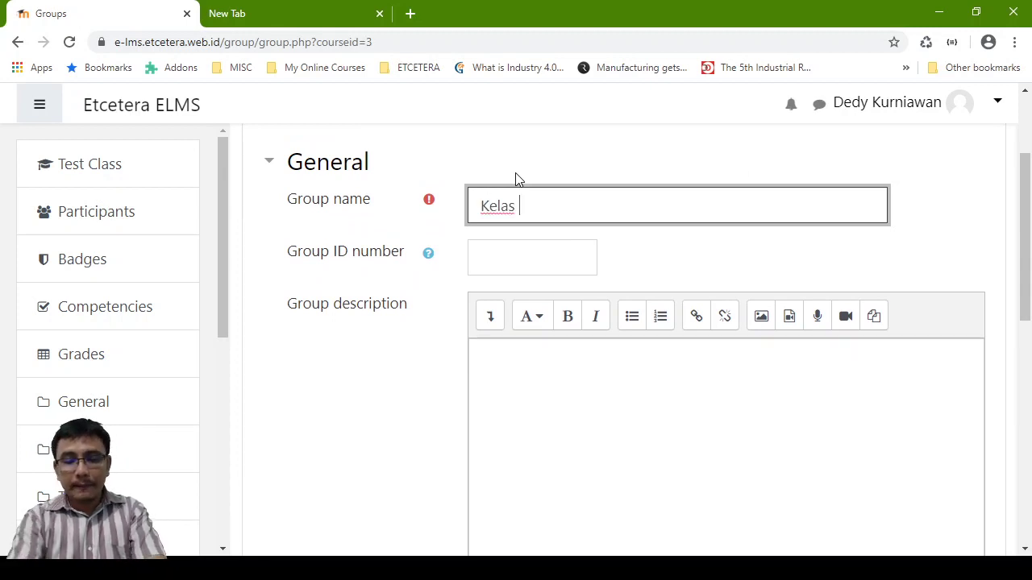
{"action": "scroll", "coordinate": [472, 295], "scroll_direction": "down", "scroll_amount": 10}
{"action": "left_click", "coordinate": [508, 461]}
Start a third group in Test Class, enter "Kelas C" as its Group ID number and try to save it
{"action": "scroll", "coordinate": [451, 436], "scroll_direction": "down", "scroll_amount": 4}
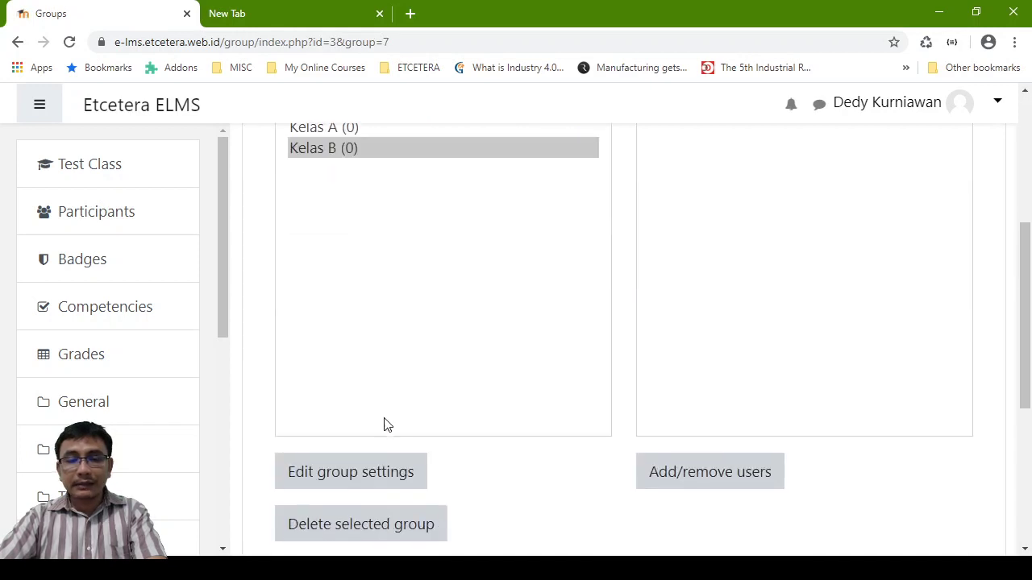
{"action": "scroll", "coordinate": [372, 436], "scroll_direction": "down", "scroll_amount": 4}
{"action": "left_click", "coordinate": [345, 246]}
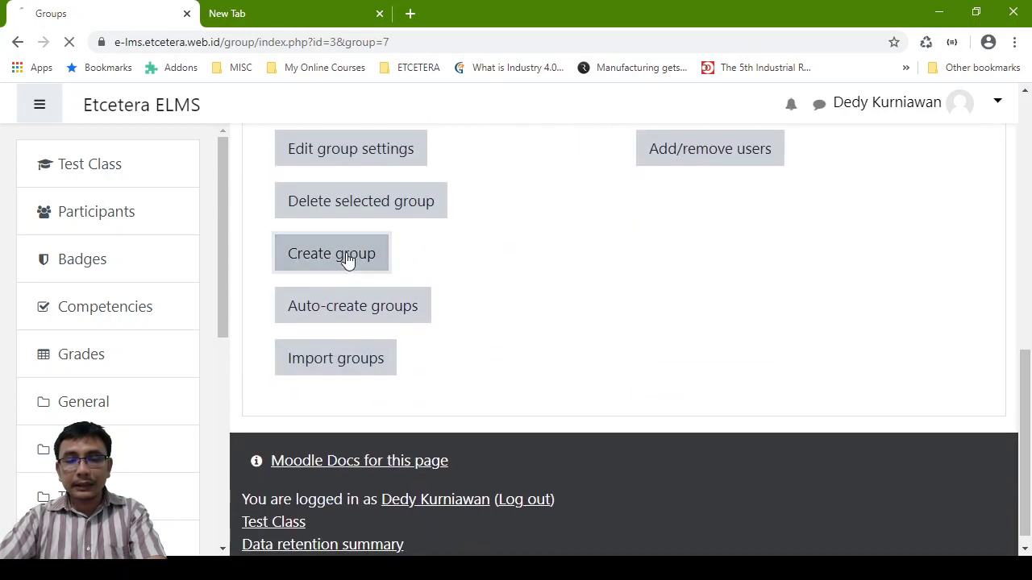
{"action": "left_click", "coordinate": [505, 424]}
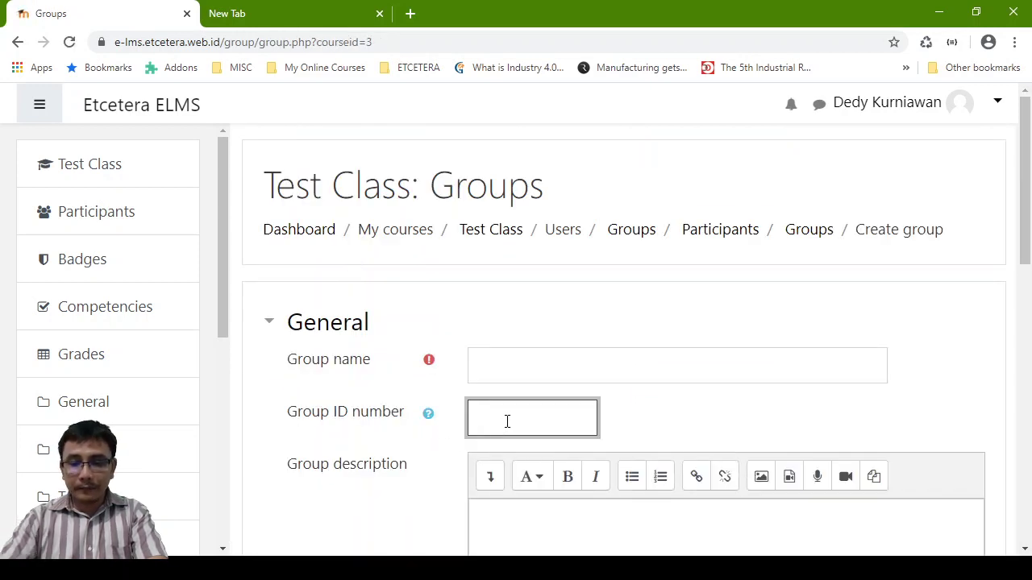
{"action": "type", "text": "Kelas C"}
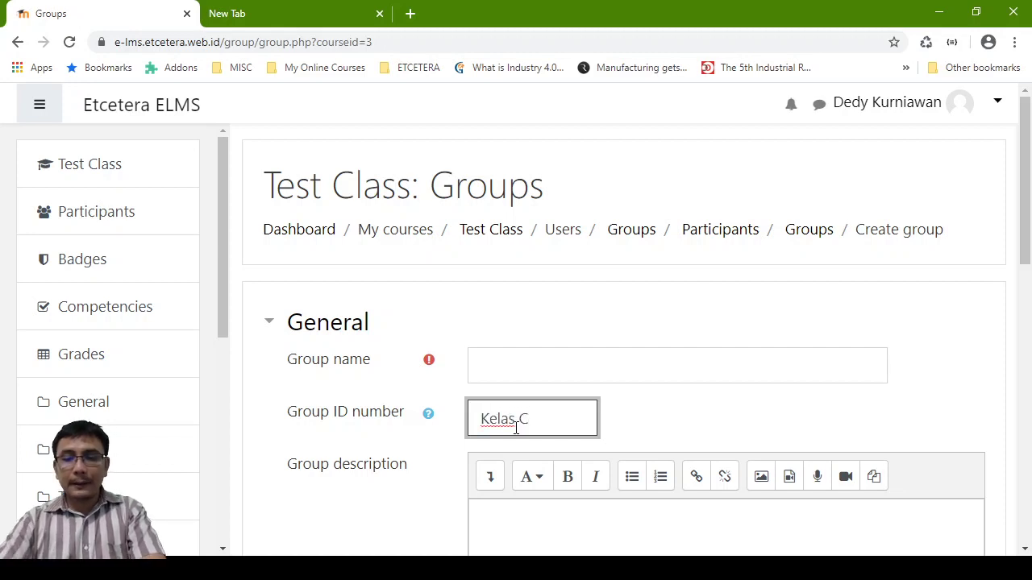
{"action": "scroll", "coordinate": [540, 419], "scroll_direction": "down", "scroll_amount": 7}
{"action": "left_click", "coordinate": [538, 477]}
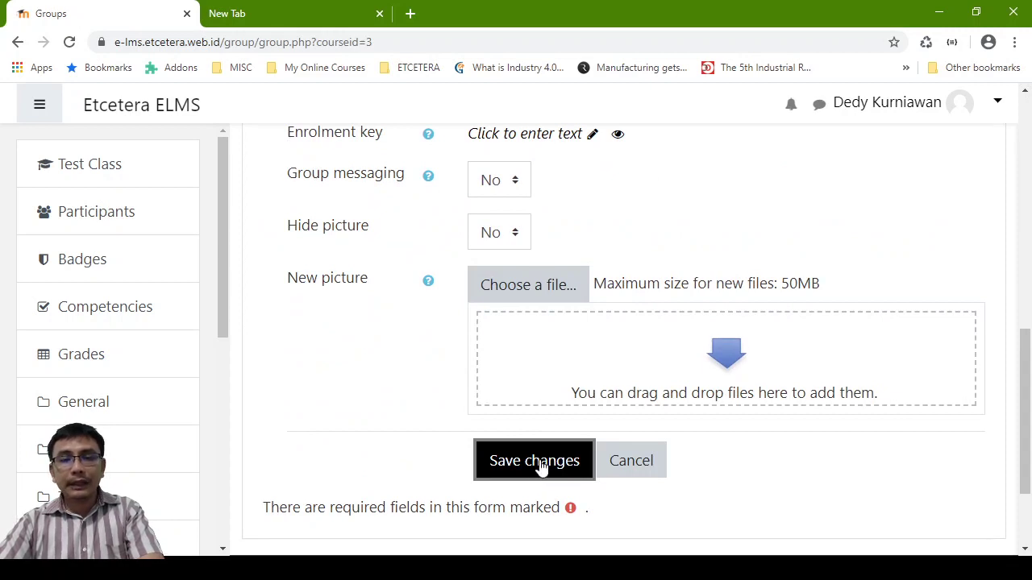
Move the text "Kelas C" from the Group ID number to the Group name and save the group
{"action": "scroll", "coordinate": [556, 448], "scroll_direction": "up", "scroll_amount": 5}
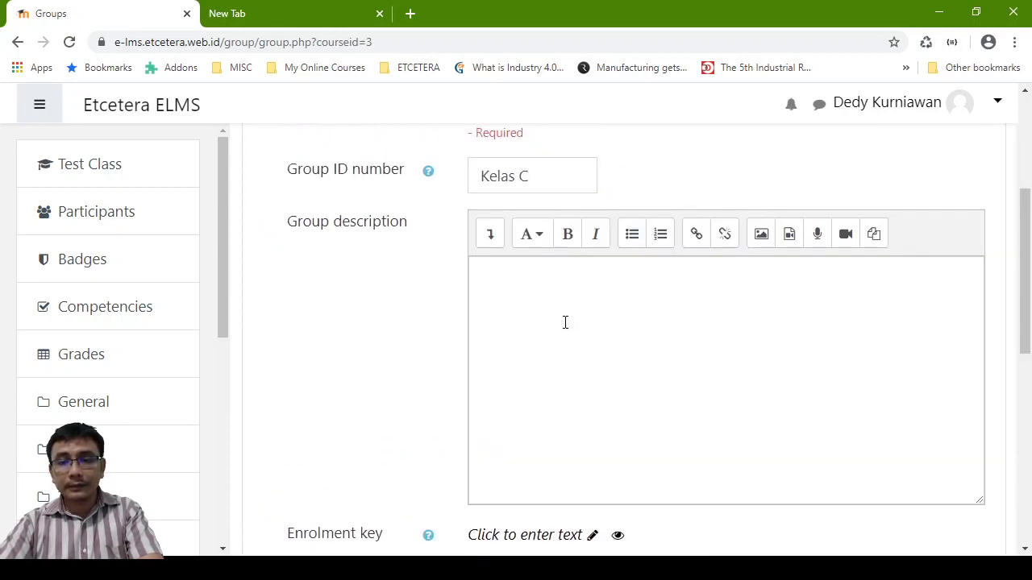
{"action": "left_click", "coordinate": [564, 176]}
{"action": "scroll", "coordinate": [548, 250], "scroll_direction": "up", "scroll_amount": 3}
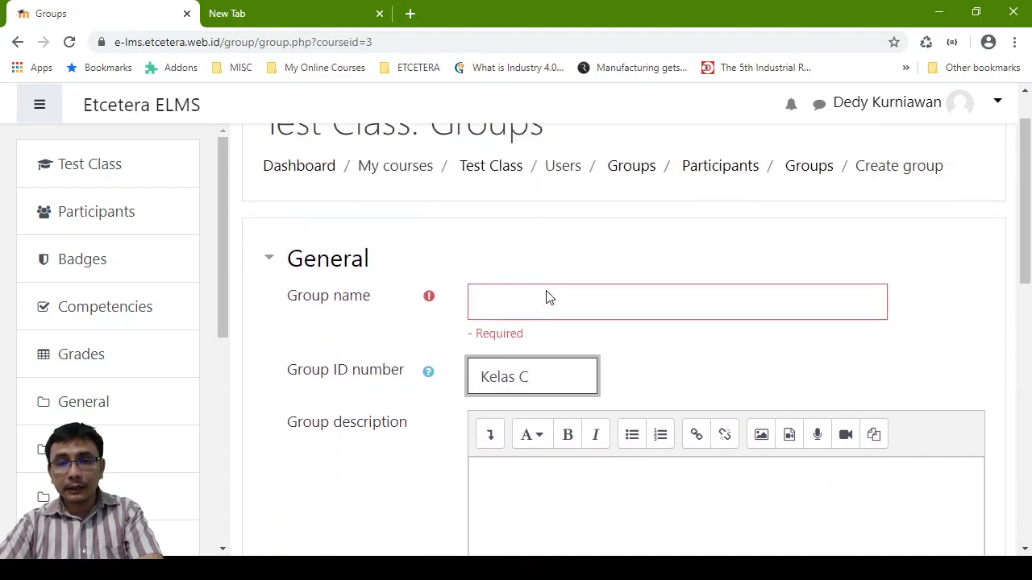
{"action": "key", "text": "ctrl+a"}
{"action": "key", "text": "ctrl+c"}
{"action": "key", "text": "BackSpace"}
{"action": "left_click", "coordinate": [545, 341]}
{"action": "key", "text": "ctrl+v"}
{"action": "scroll", "coordinate": [605, 352], "scroll_direction": "down", "scroll_amount": 10}
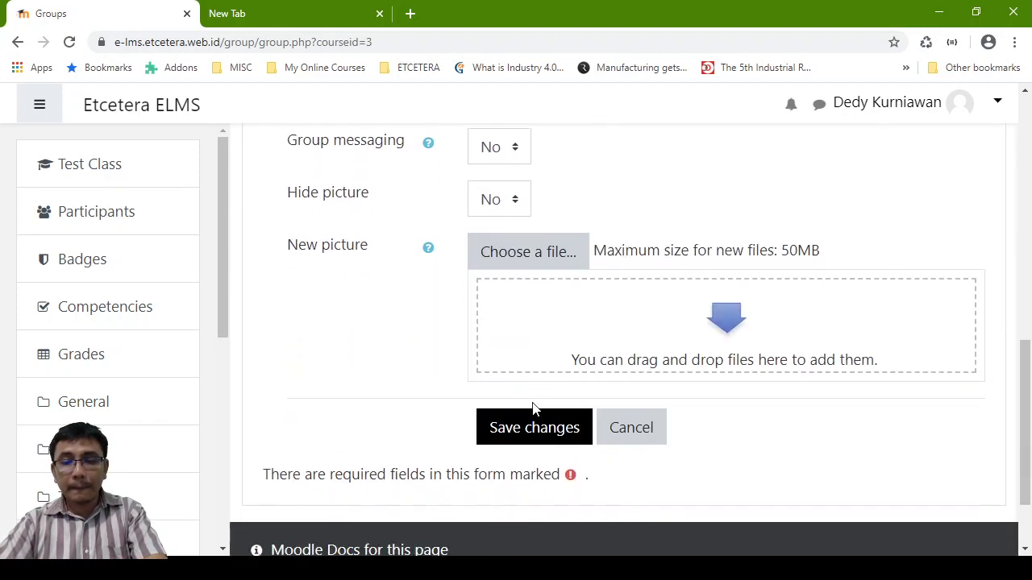
{"action": "left_click", "coordinate": [547, 313]}
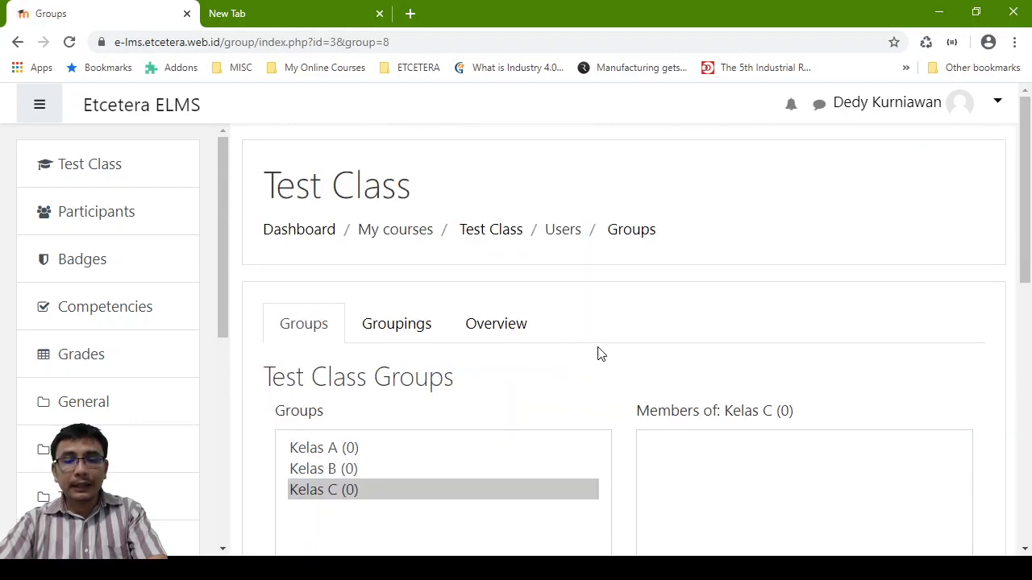
Select the group Kelas A and open its page for adding and removing users
{"action": "scroll", "coordinate": [597, 352], "scroll_direction": "down", "scroll_amount": 2}
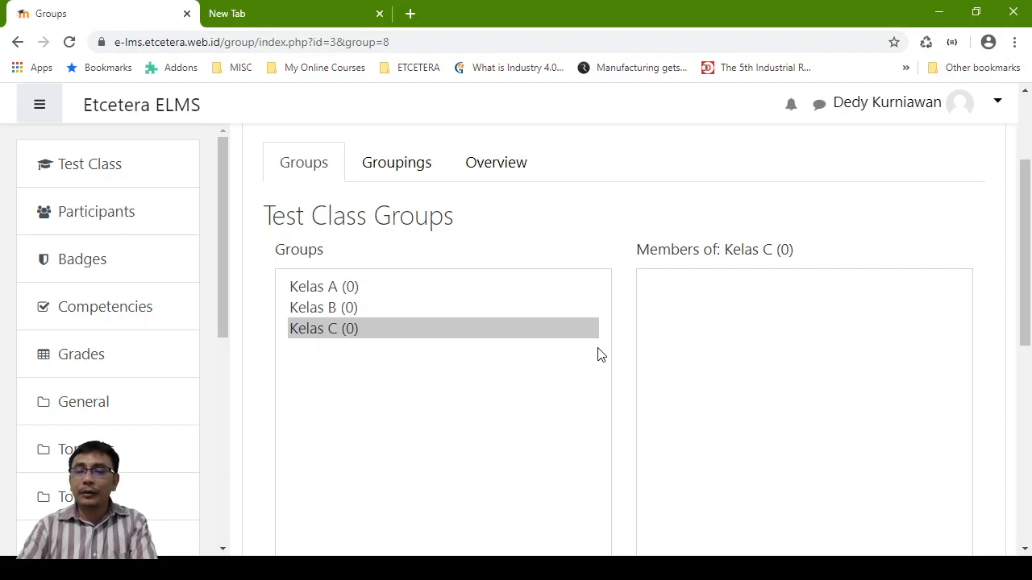
{"action": "left_click", "coordinate": [309, 295]}
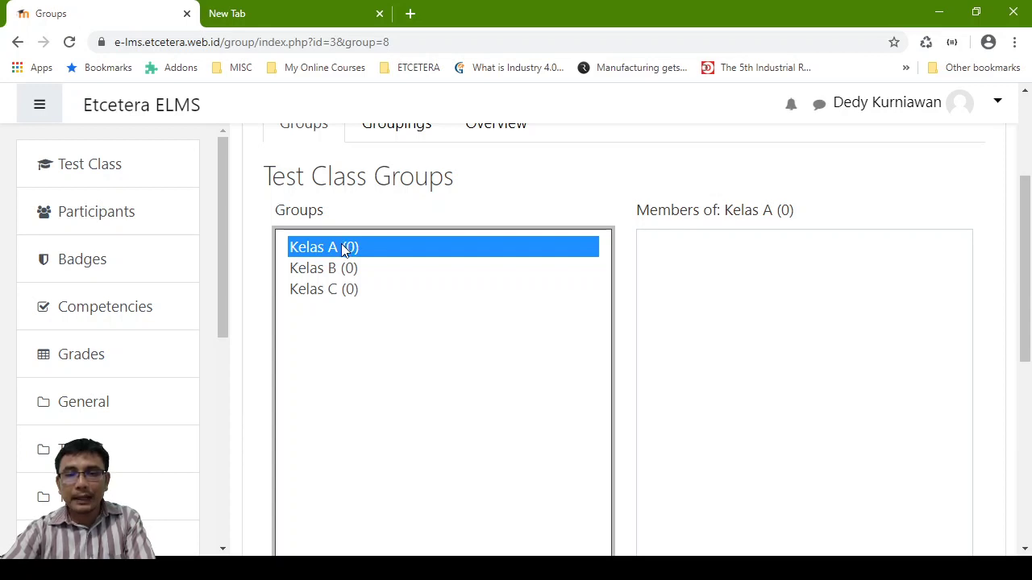
{"action": "scroll", "coordinate": [449, 258], "scroll_direction": "down", "scroll_amount": 2}
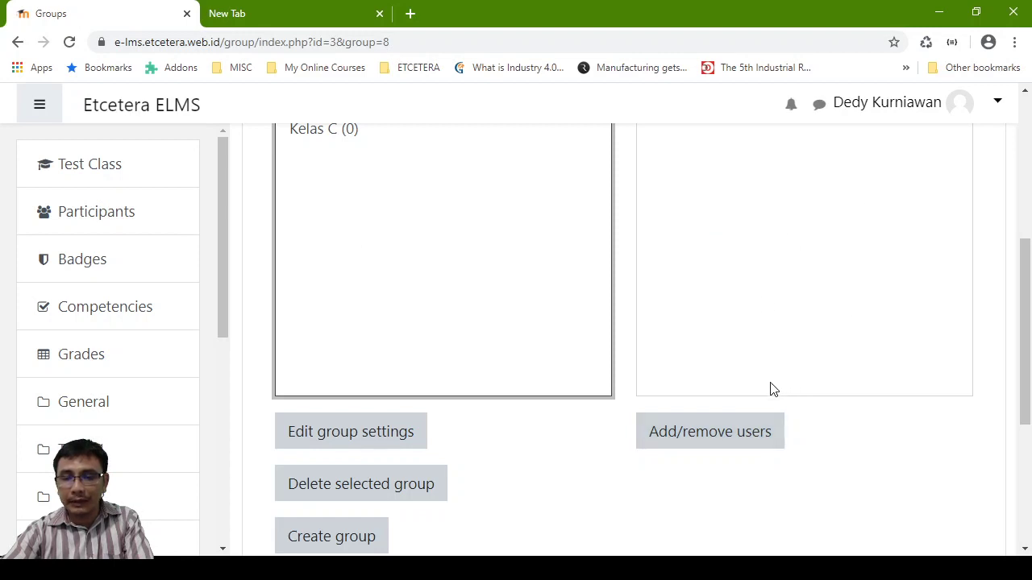
{"action": "left_click", "coordinate": [708, 441]}
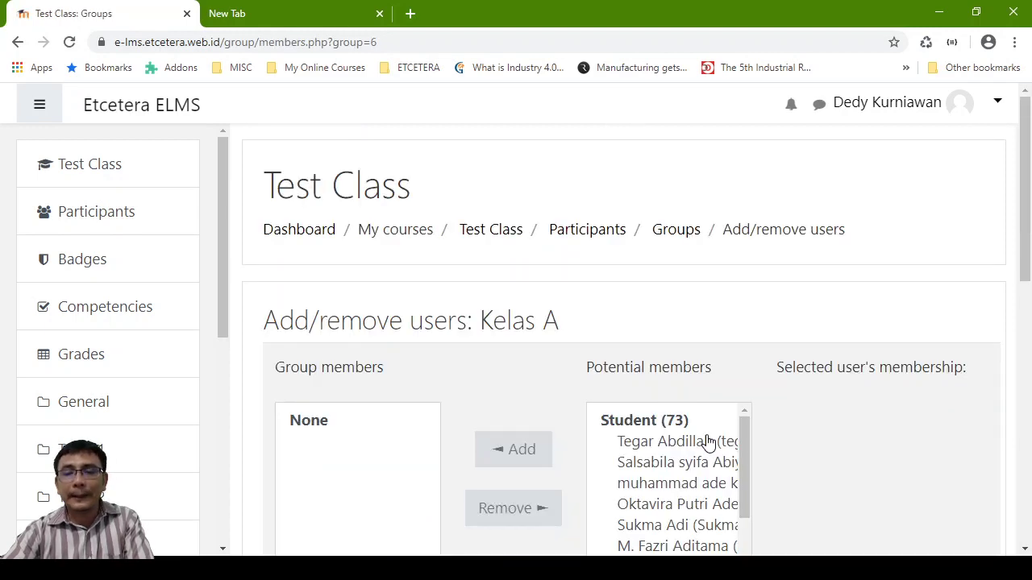
Look through the list of potential student members for Kelas A
{"action": "scroll", "coordinate": [708, 442], "scroll_direction": "down", "scroll_amount": 1}
{"action": "scroll", "coordinate": [707, 442], "scroll_direction": "down", "scroll_amount": 2}
{"action": "scroll", "coordinate": [811, 400], "scroll_direction": "down", "scroll_amount": 4}
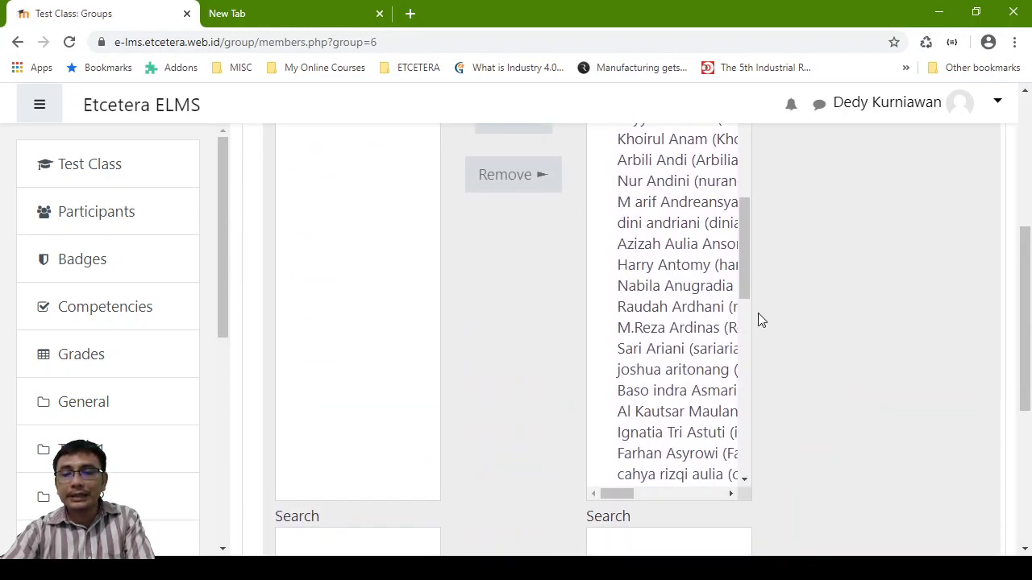
{"action": "scroll", "coordinate": [758, 313], "scroll_direction": "up", "scroll_amount": 3}
{"action": "scroll", "coordinate": [751, 336], "scroll_direction": "up", "scroll_amount": 1}
{"action": "scroll", "coordinate": [746, 391], "scroll_direction": "down", "scroll_amount": 3}
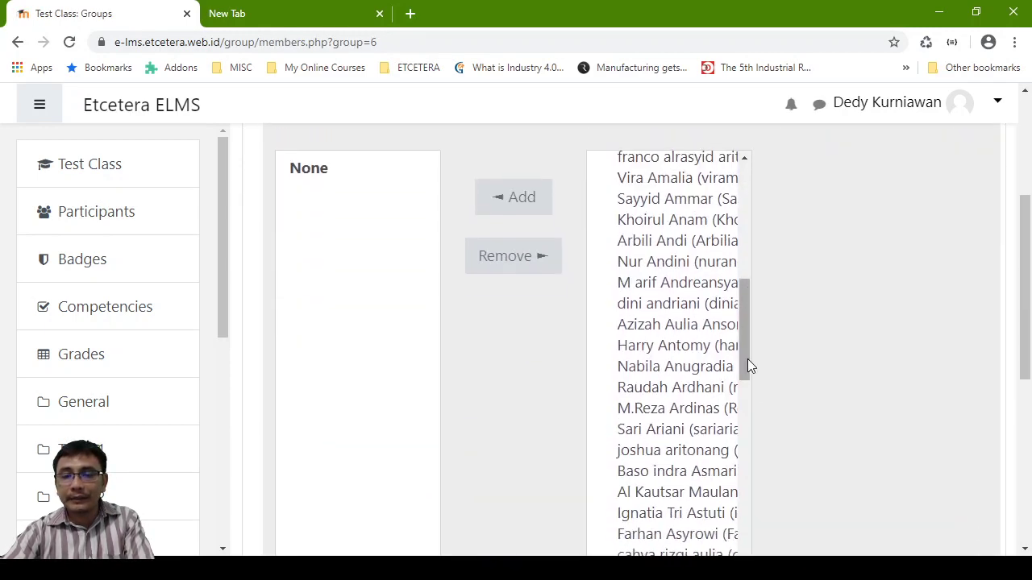
{"action": "left_click_drag", "start_coordinate": [747, 360], "coordinate": [739, 257]}
{"action": "scroll", "coordinate": [742, 278], "scroll_direction": "up", "scroll_amount": 2}
{"action": "scroll", "coordinate": [849, 338], "scroll_direction": "up", "scroll_amount": 3}
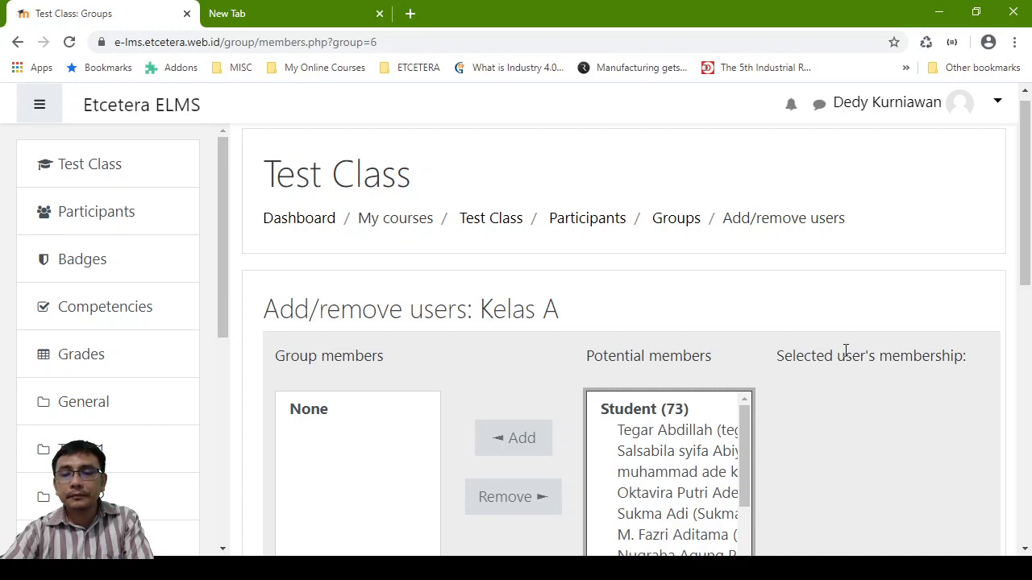
{"action": "scroll", "coordinate": [810, 390], "scroll_direction": "down", "scroll_amount": 1}
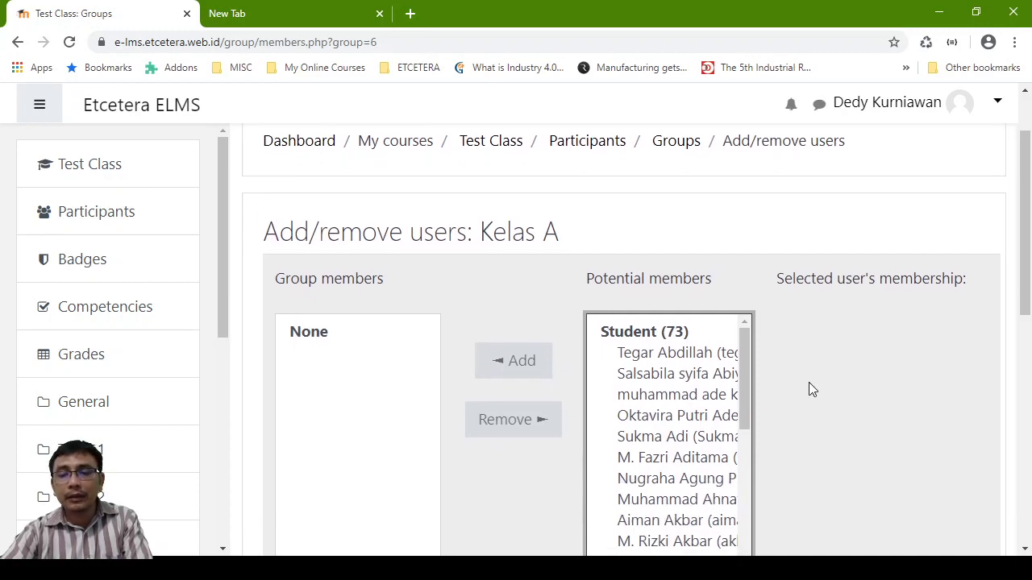
{"action": "left_click", "coordinate": [684, 351]}
{"action": "scroll", "coordinate": [703, 422], "scroll_direction": "down", "scroll_amount": 3}
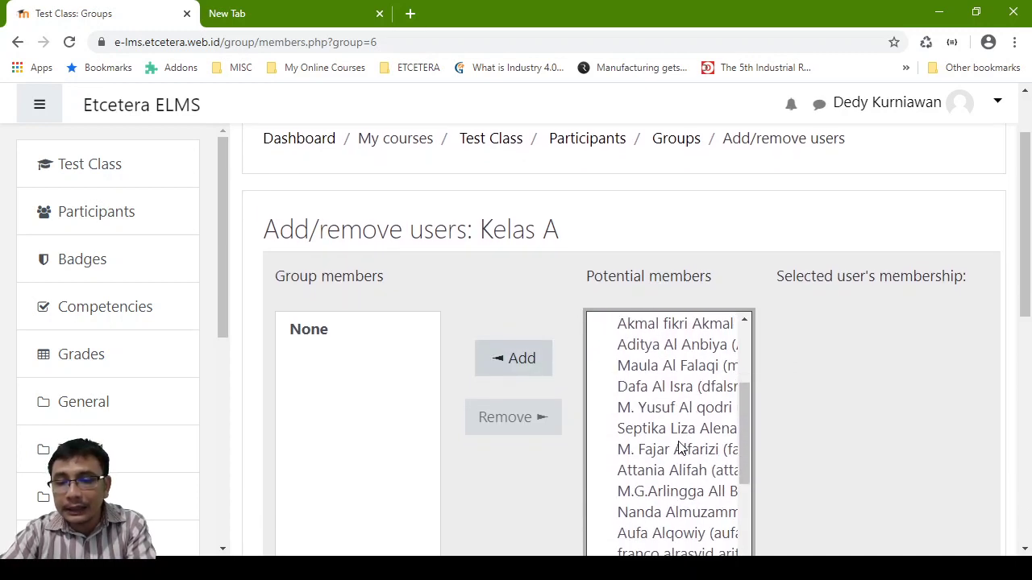
{"action": "left_click", "coordinate": [681, 449]}
{"action": "scroll", "coordinate": [702, 392], "scroll_direction": "up", "scroll_amount": 3}
Select the first 16 students in the potential members list and add them to Kelas A
{"action": "left_click", "coordinate": [685, 352]}
{"action": "scroll", "coordinate": [673, 403], "scroll_direction": "down", "scroll_amount": 3}
{"action": "left_click", "coordinate": [675, 425], "text": "shift"}
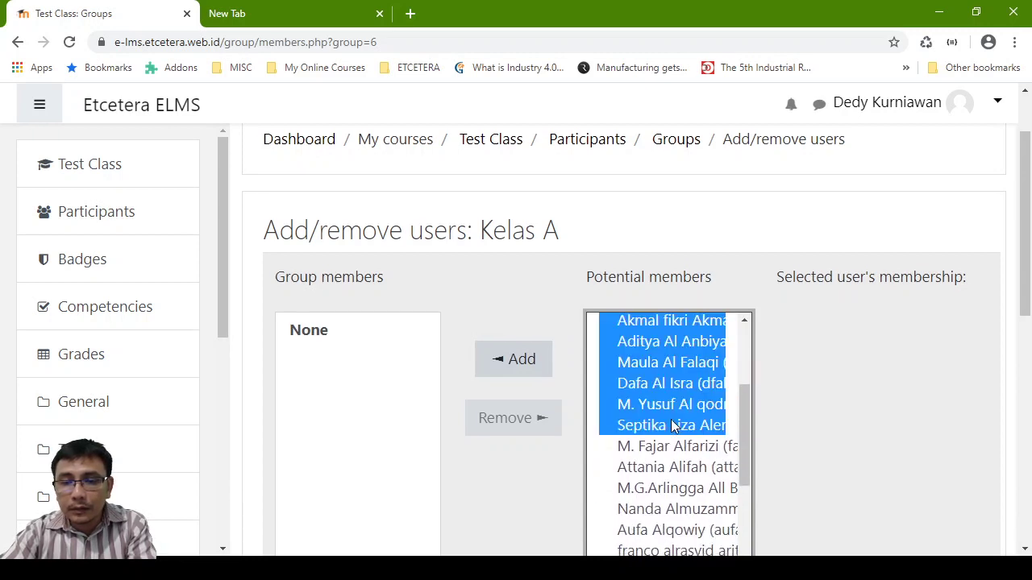
{"action": "left_click", "coordinate": [522, 359]}
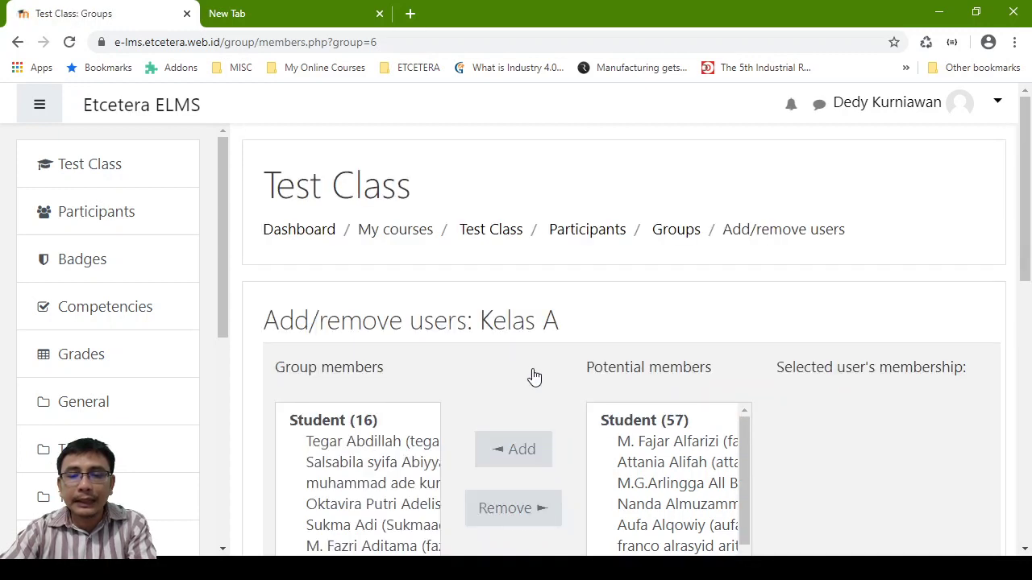
Check the member list of Kelas A and return to the groups overview
{"action": "scroll", "coordinate": [534, 377], "scroll_direction": "down", "scroll_amount": 4}
{"action": "scroll", "coordinate": [542, 358], "scroll_direction": "down", "scroll_amount": 1}
{"action": "scroll", "coordinate": [543, 350], "scroll_direction": "down", "scroll_amount": 3}
{"action": "scroll", "coordinate": [543, 349], "scroll_direction": "up", "scroll_amount": 6}
{"action": "scroll", "coordinate": [543, 349], "scroll_direction": "down", "scroll_amount": 5}
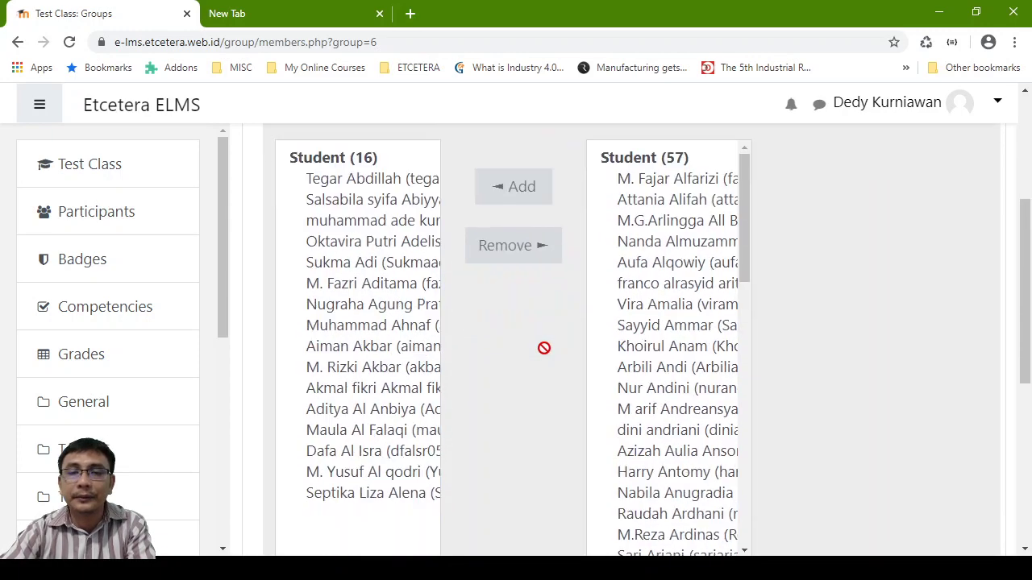
{"action": "left_click", "coordinate": [367, 348]}
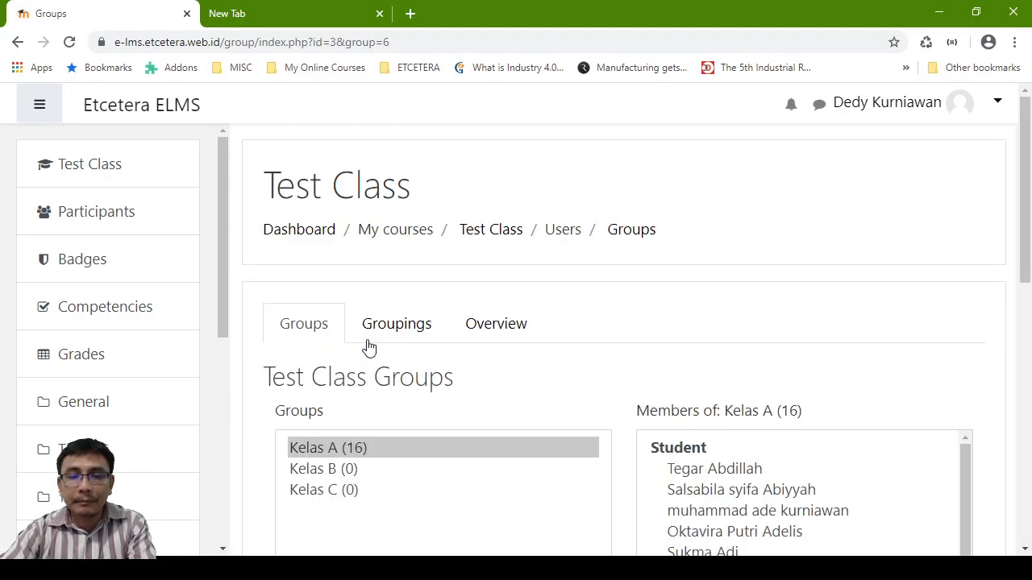
Select the group Kelas B and open its page for adding and removing users
{"action": "scroll", "coordinate": [358, 295], "scroll_direction": "down", "scroll_amount": 3}
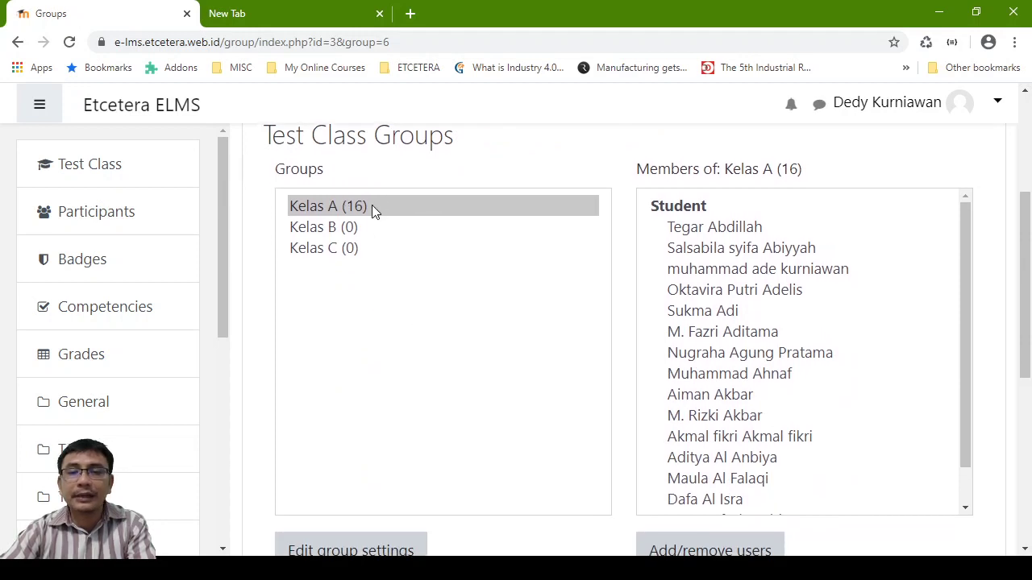
{"action": "left_click", "coordinate": [347, 229]}
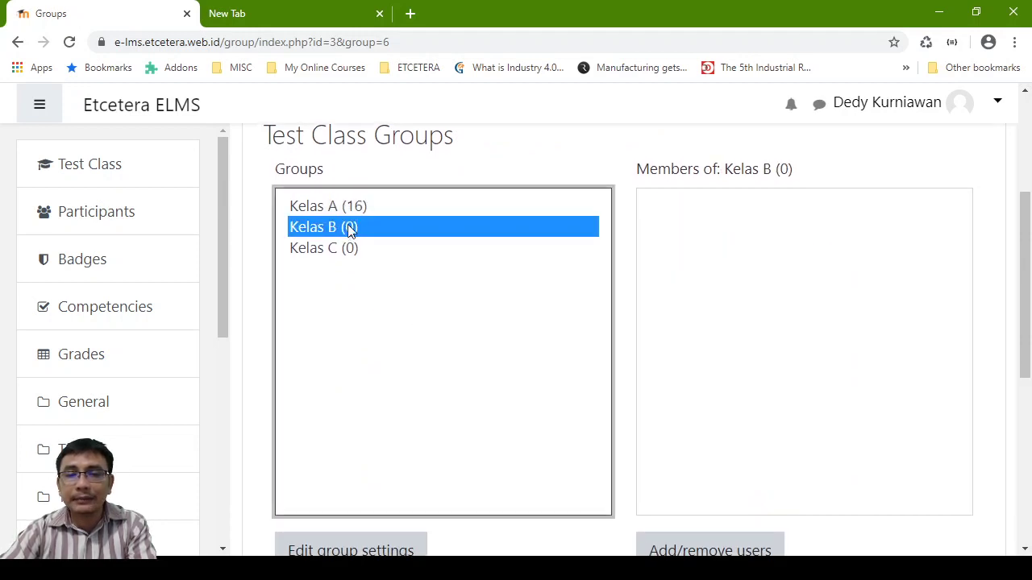
{"action": "scroll", "coordinate": [782, 387], "scroll_direction": "down", "scroll_amount": 2}
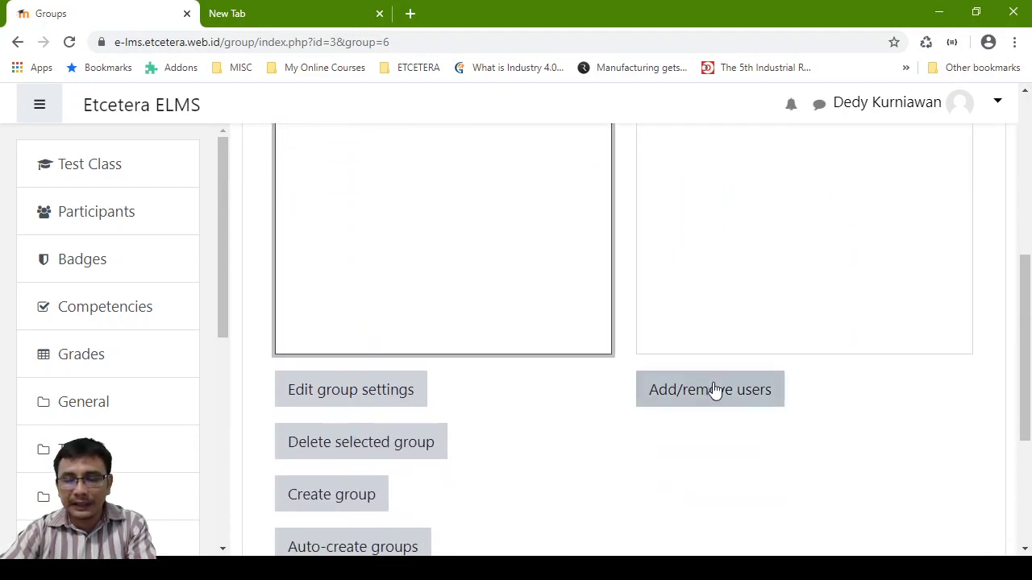
{"action": "scroll", "coordinate": [424, 293], "scroll_direction": "up", "scroll_amount": 3}
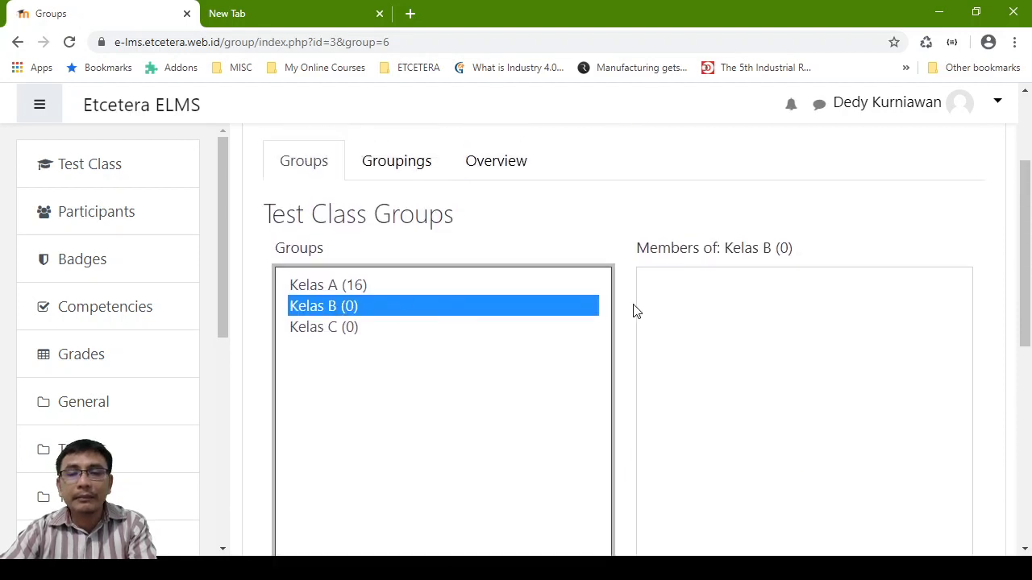
{"action": "scroll", "coordinate": [632, 311], "scroll_direction": "down", "scroll_amount": 2}
{"action": "left_click", "coordinate": [756, 482]}
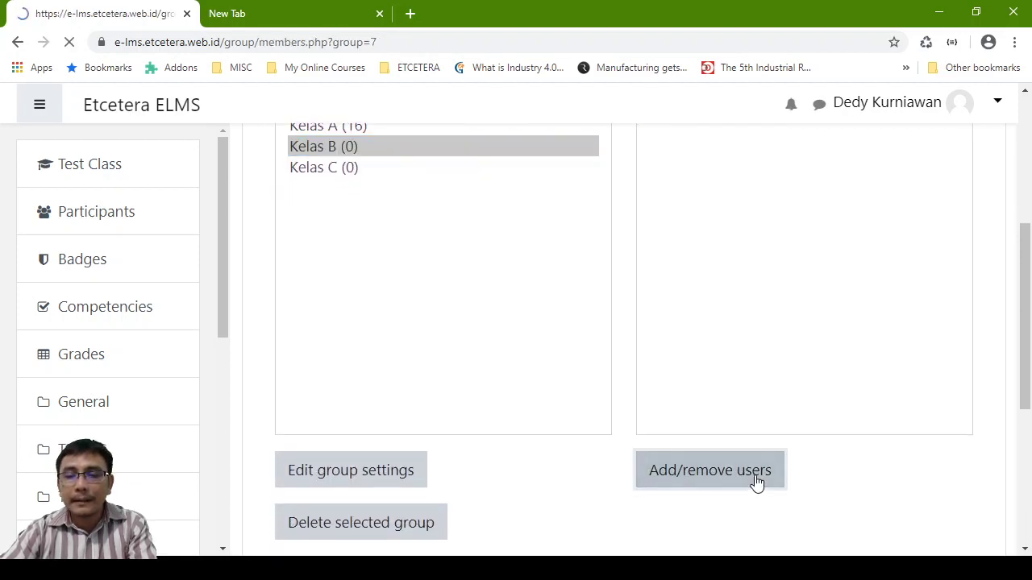
{"action": "scroll", "coordinate": [764, 458], "scroll_direction": "down", "scroll_amount": 5}
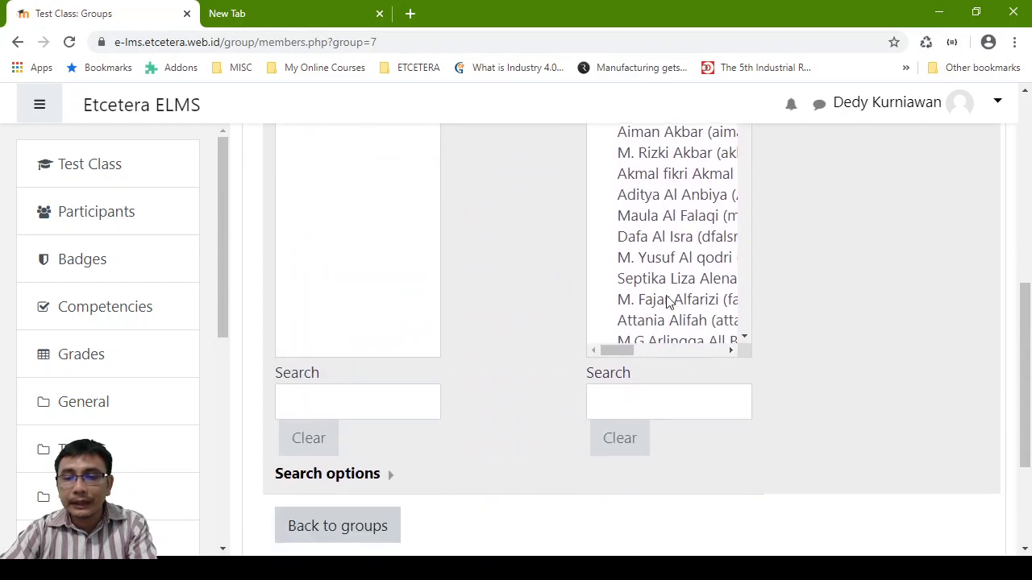
{"action": "left_click", "coordinate": [659, 237]}
{"action": "scroll", "coordinate": [668, 292], "scroll_direction": "down", "scroll_amount": 5}
{"action": "left_click", "coordinate": [661, 433]}
{"action": "scroll", "coordinate": [668, 299], "scroll_direction": "up", "scroll_amount": 5}
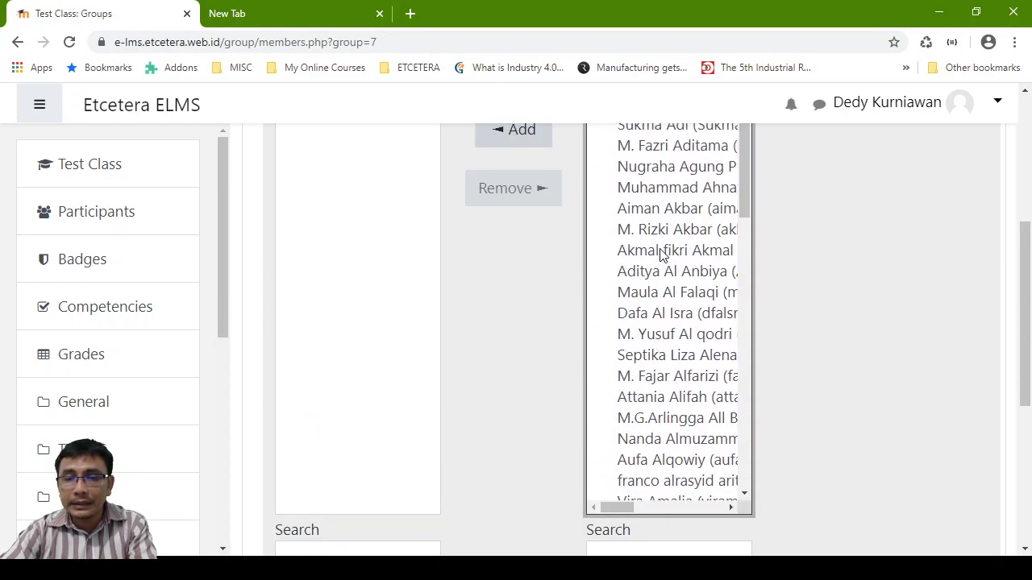
Select 19 consecutive students in the potential members list, starting from the eleventh, and add them to Kelas B
{"action": "left_click", "coordinate": [662, 252]}
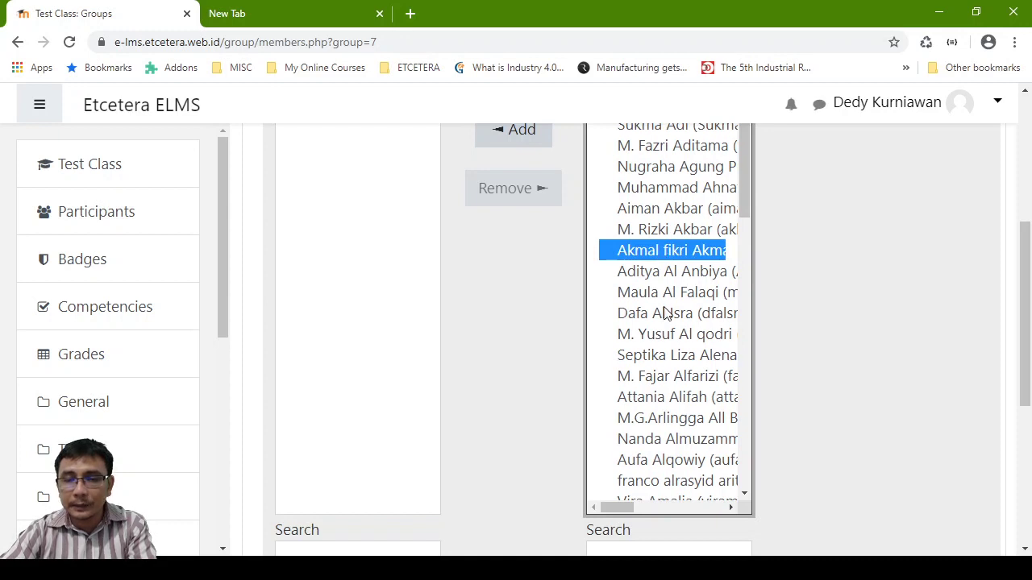
{"action": "left_click", "coordinate": [685, 486], "text": "shift"}
{"action": "scroll", "coordinate": [729, 280], "scroll_direction": "down", "scroll_amount": 2}
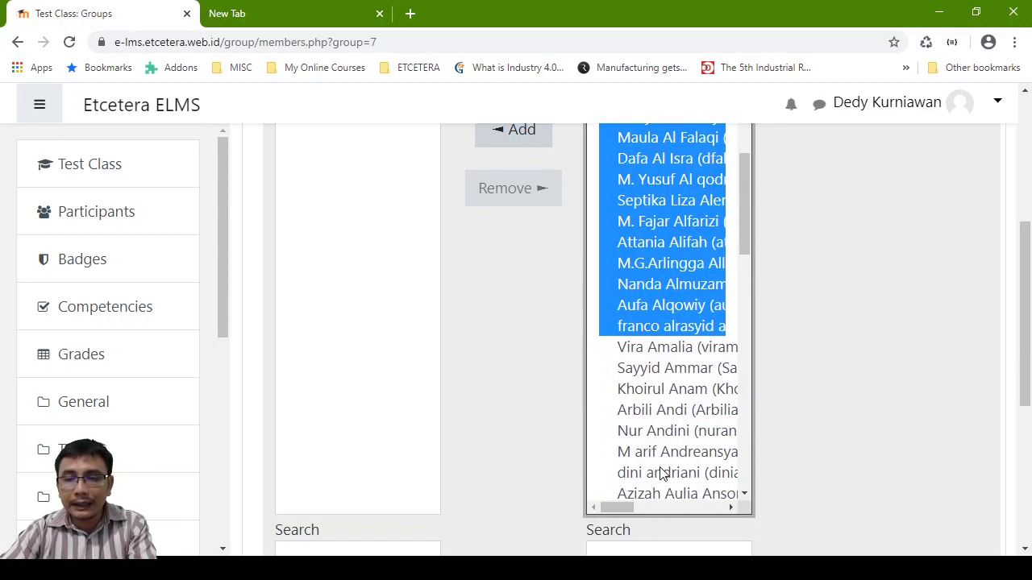
{"action": "left_click", "coordinate": [663, 470], "text": "shift"}
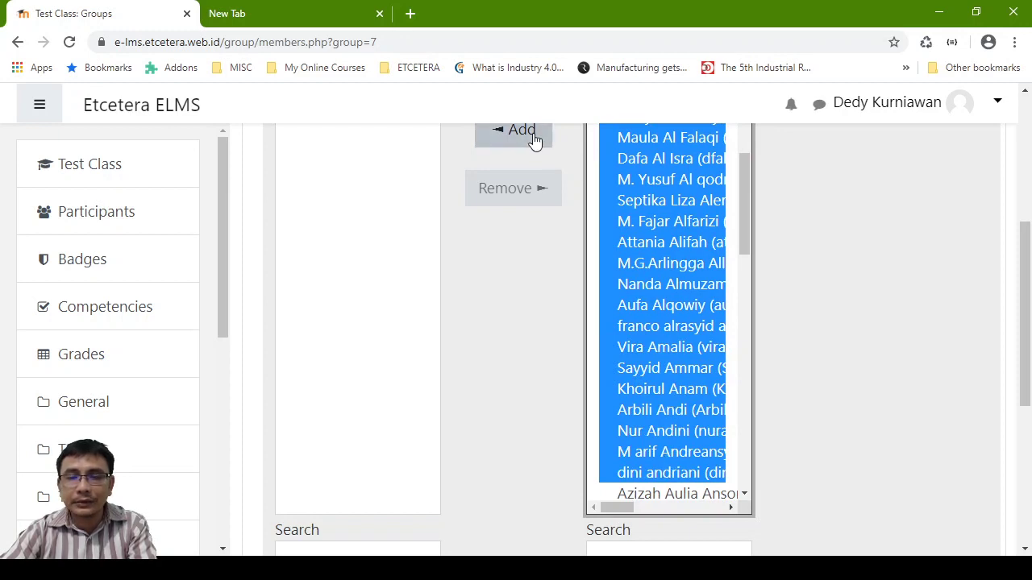
{"action": "scroll", "coordinate": [663, 221], "scroll_direction": "up", "scroll_amount": 3}
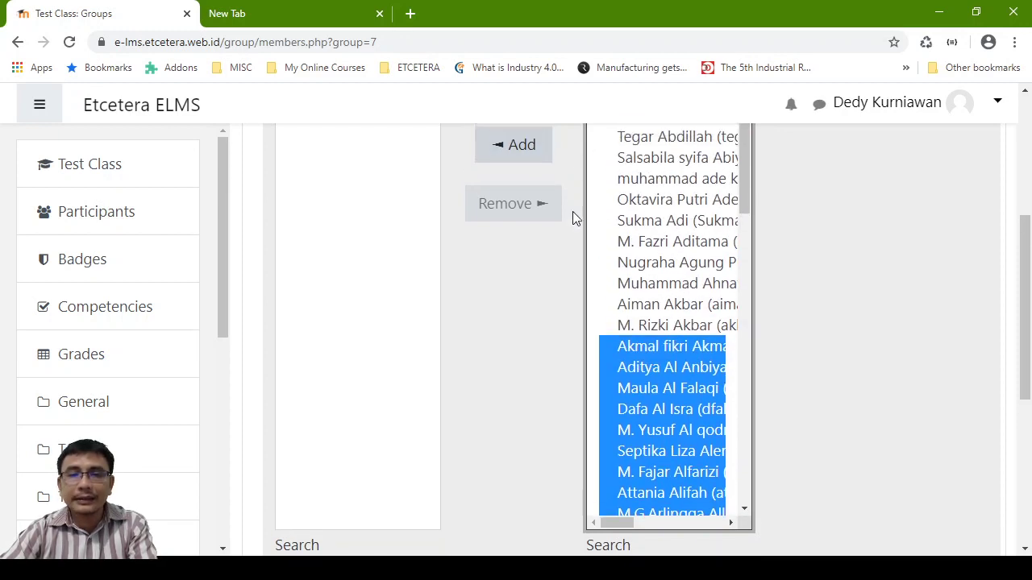
{"action": "scroll", "coordinate": [604, 214], "scroll_direction": "up", "scroll_amount": 2}
{"action": "left_click", "coordinate": [540, 266]}
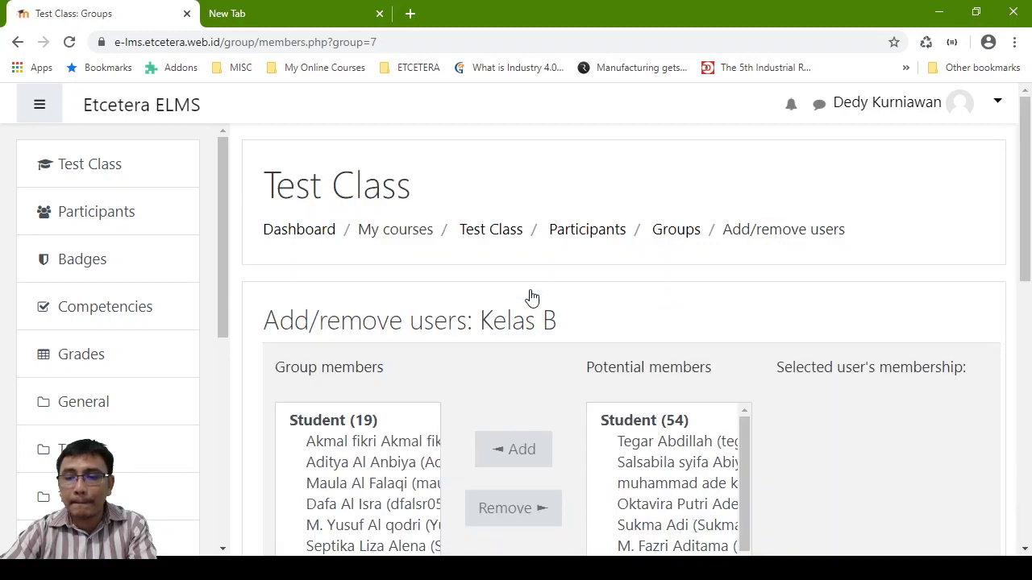
{"action": "scroll", "coordinate": [553, 288], "scroll_direction": "down", "scroll_amount": 6}
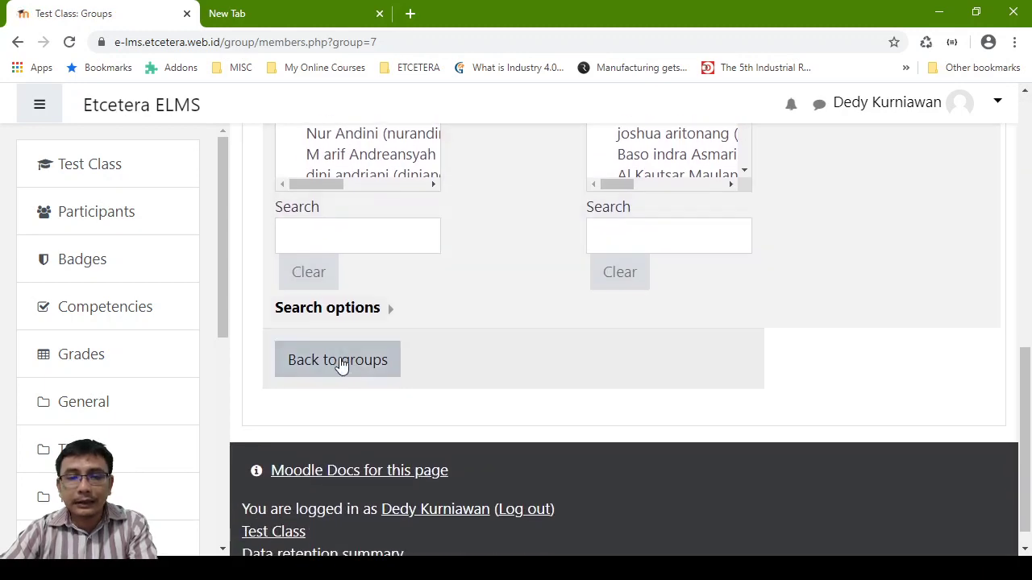
Return to the groups overview, select the group Kelas C and open its page for adding and removing users
{"action": "left_click", "coordinate": [343, 370]}
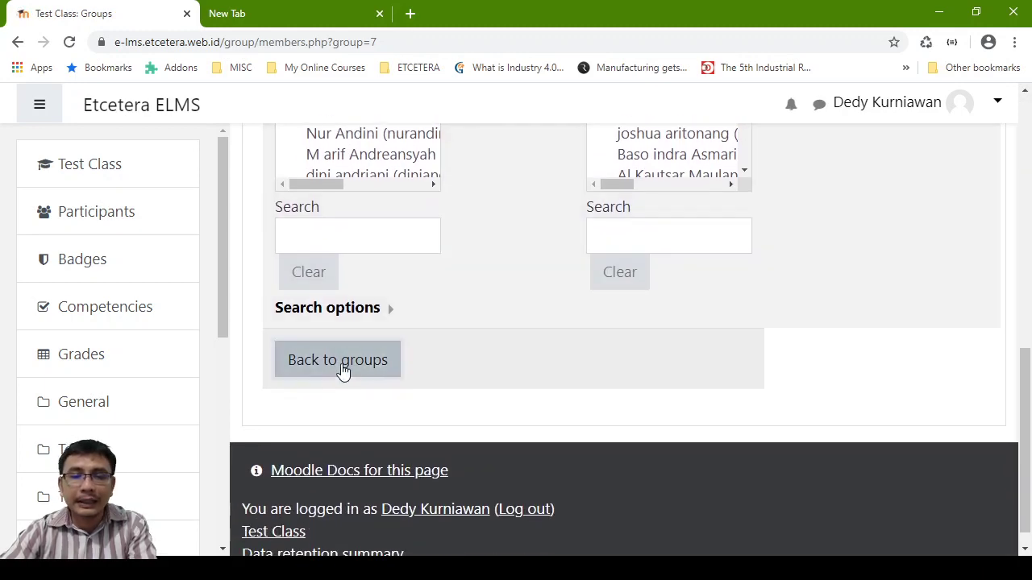
{"action": "scroll", "coordinate": [390, 355], "scroll_direction": "down", "scroll_amount": 3}
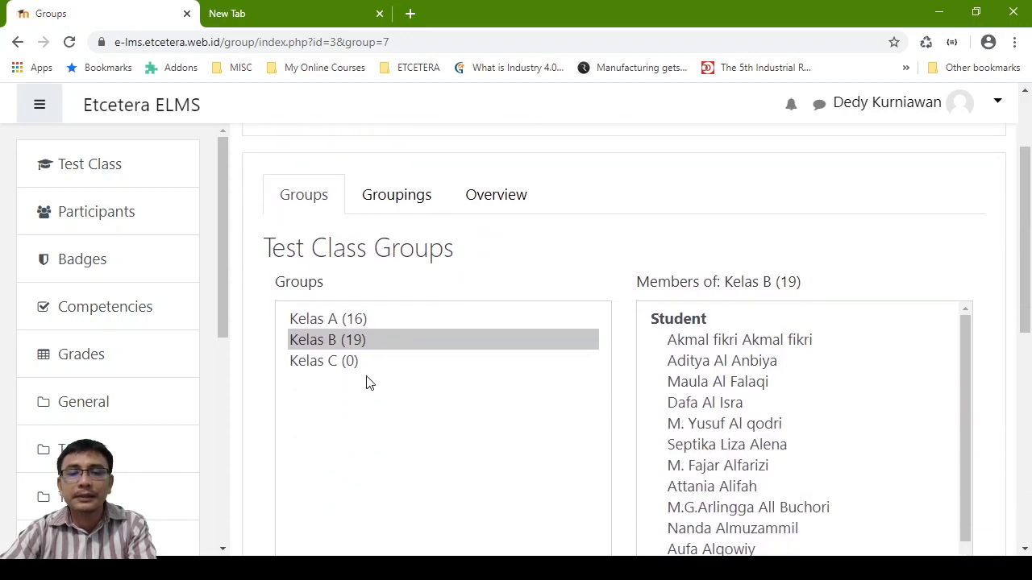
{"action": "left_click", "coordinate": [318, 328]}
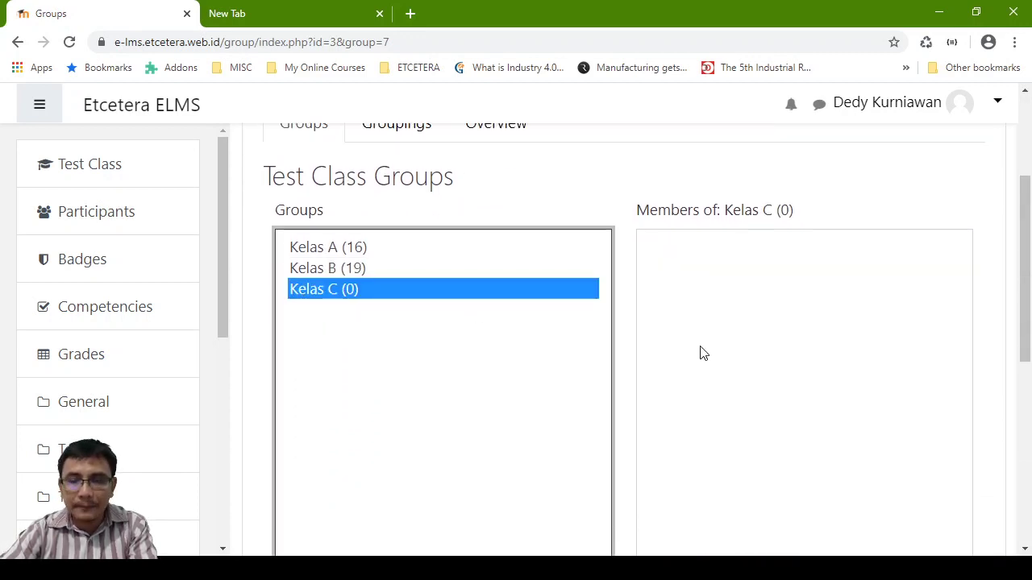
{"action": "scroll", "coordinate": [700, 352], "scroll_direction": "down", "scroll_amount": 4}
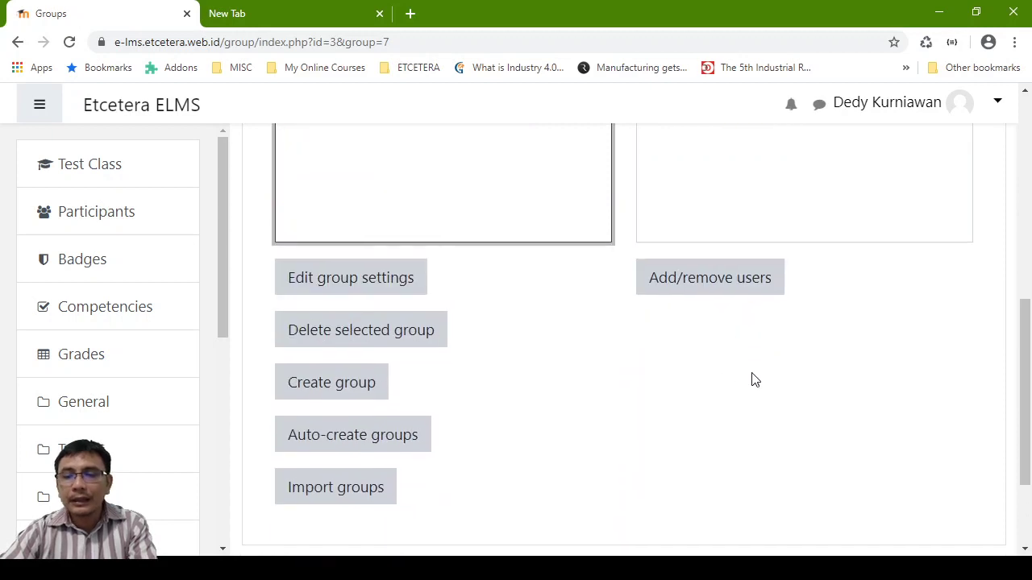
{"action": "left_click", "coordinate": [742, 287]}
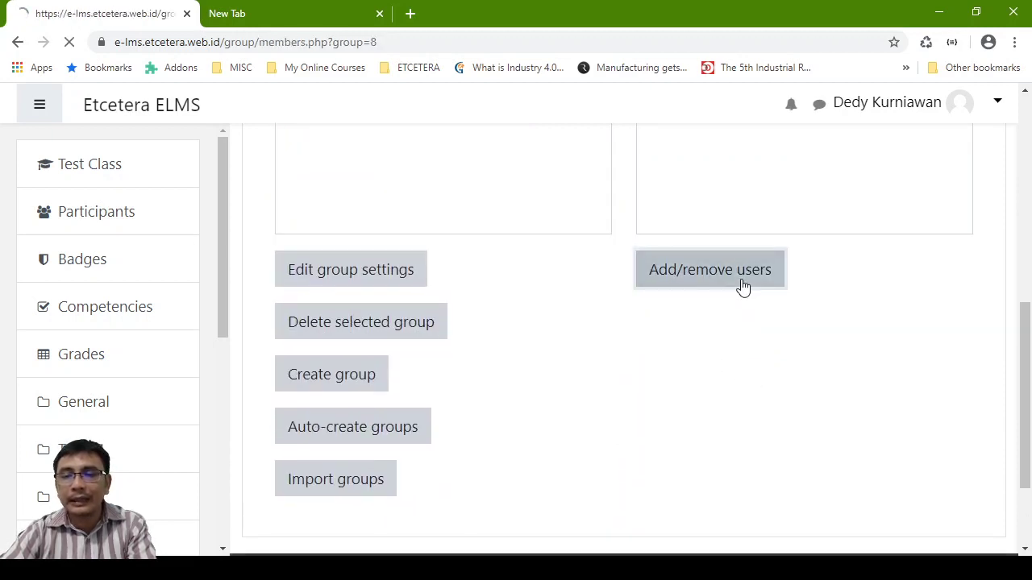
Select 18 consecutive students further down the potential members list and add them to Kelas C
{"action": "scroll", "coordinate": [742, 285], "scroll_direction": "down", "scroll_amount": 5}
{"action": "scroll", "coordinate": [724, 241], "scroll_direction": "down", "scroll_amount": 10}
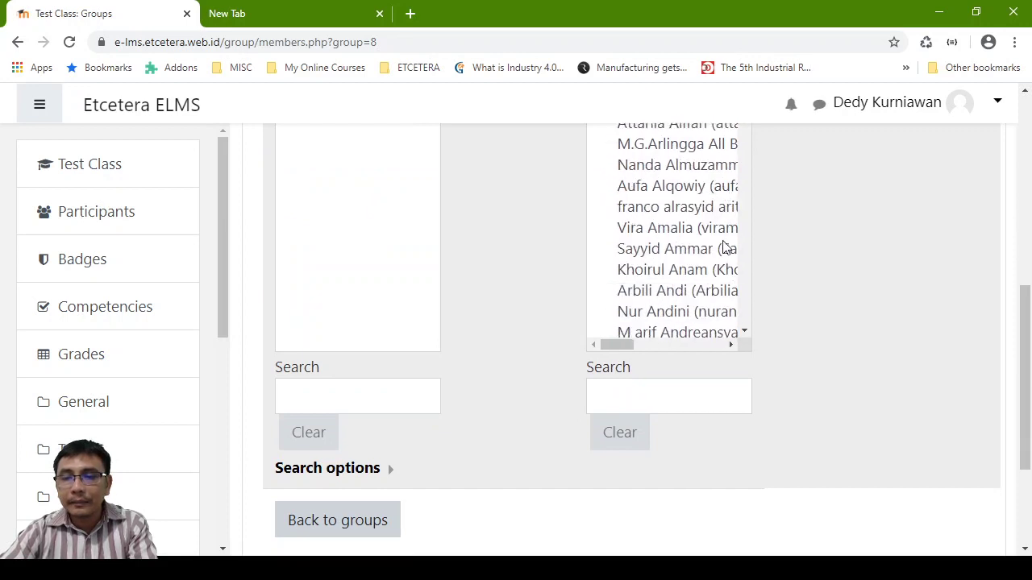
{"action": "left_click", "coordinate": [666, 211]}
{"action": "scroll", "coordinate": [668, 350], "scroll_direction": "down", "scroll_amount": 3}
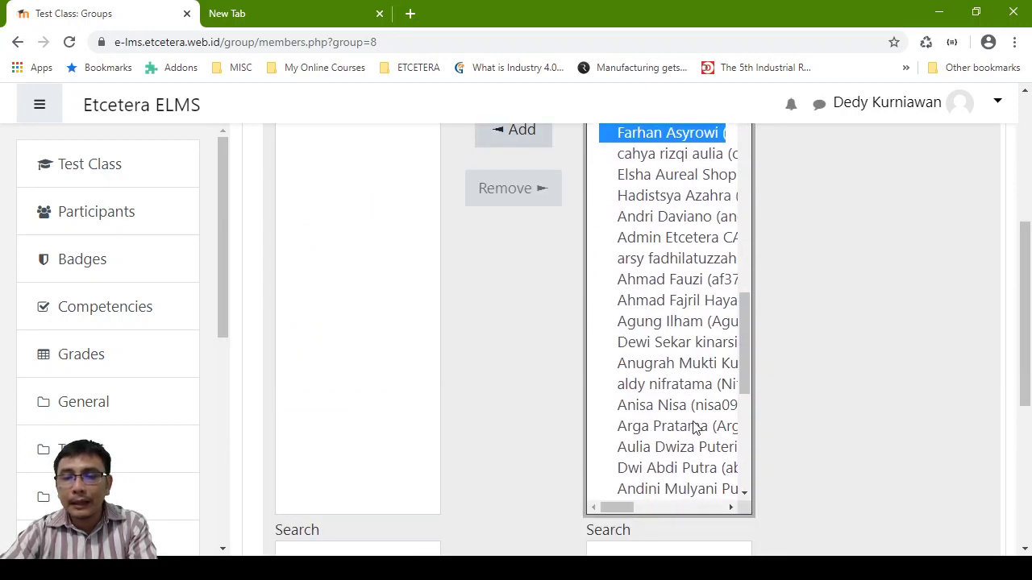
{"action": "left_click", "coordinate": [680, 488], "text": "shift"}
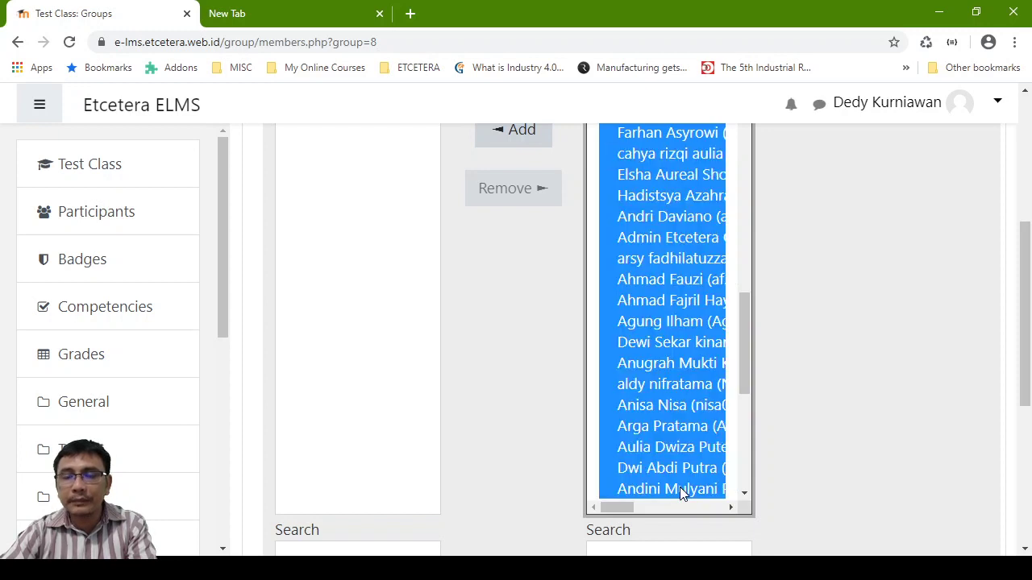
{"action": "scroll", "coordinate": [702, 212], "scroll_direction": "up", "scroll_amount": 3}
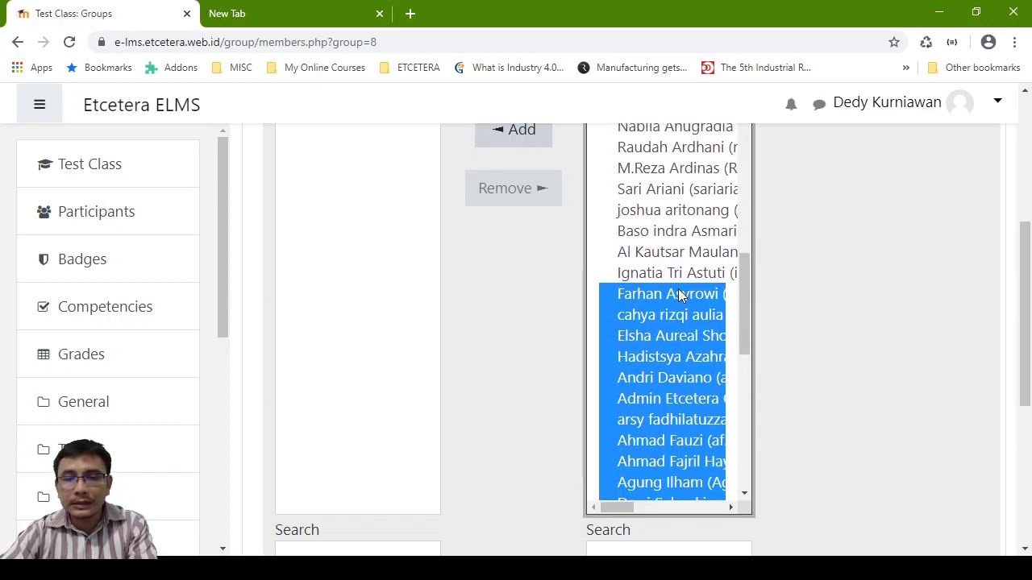
{"action": "scroll", "coordinate": [678, 294], "scroll_direction": "down", "scroll_amount": 3}
{"action": "scroll", "coordinate": [793, 366], "scroll_direction": "up", "scroll_amount": 2}
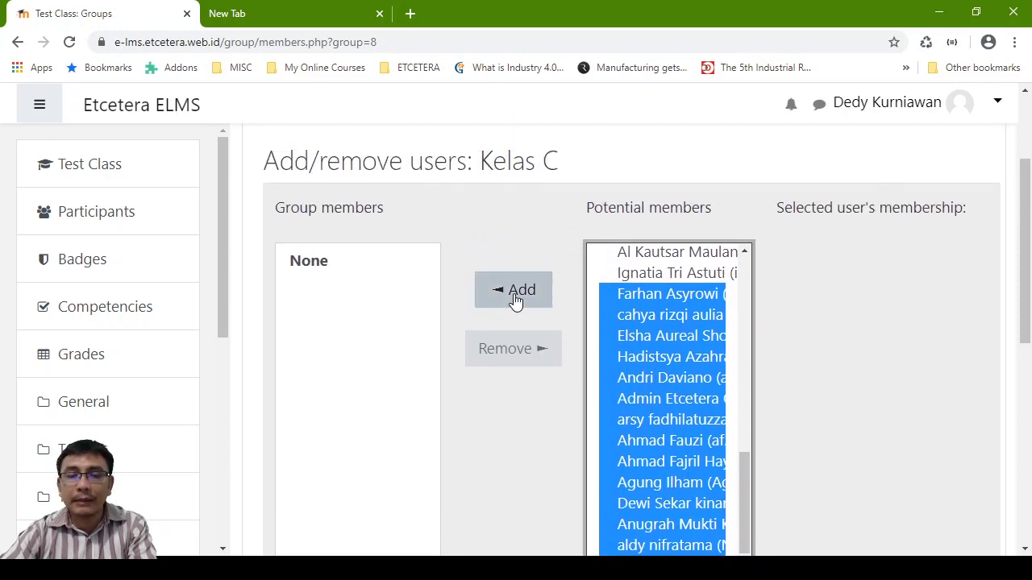
{"action": "left_click", "coordinate": [516, 295]}
{"action": "scroll", "coordinate": [512, 294], "scroll_direction": "down", "scroll_amount": 6}
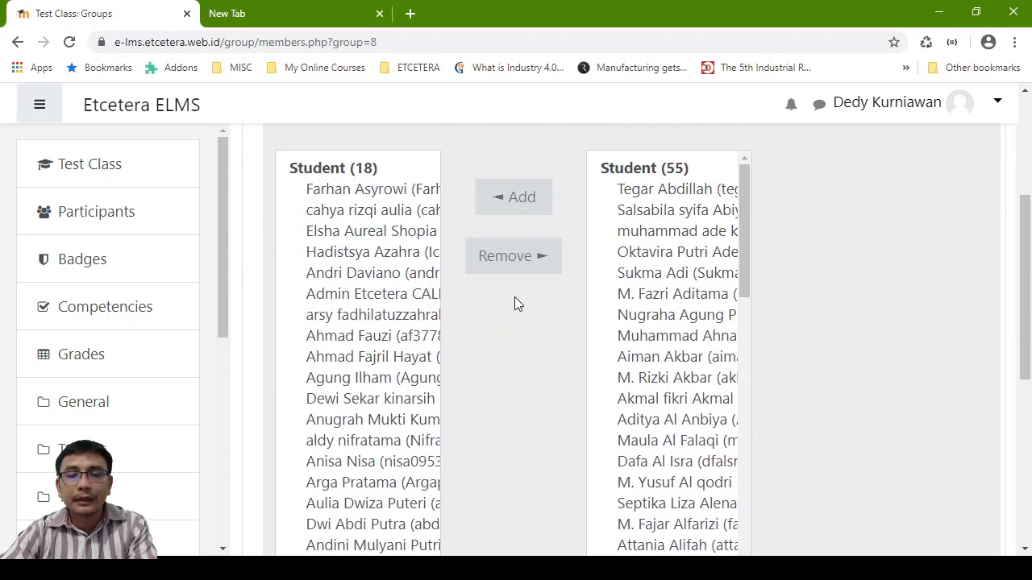
Return to the groups overview and open the form for auto-creating groups
{"action": "scroll", "coordinate": [417, 422], "scroll_direction": "down", "scroll_amount": 3}
{"action": "left_click", "coordinate": [368, 333]}
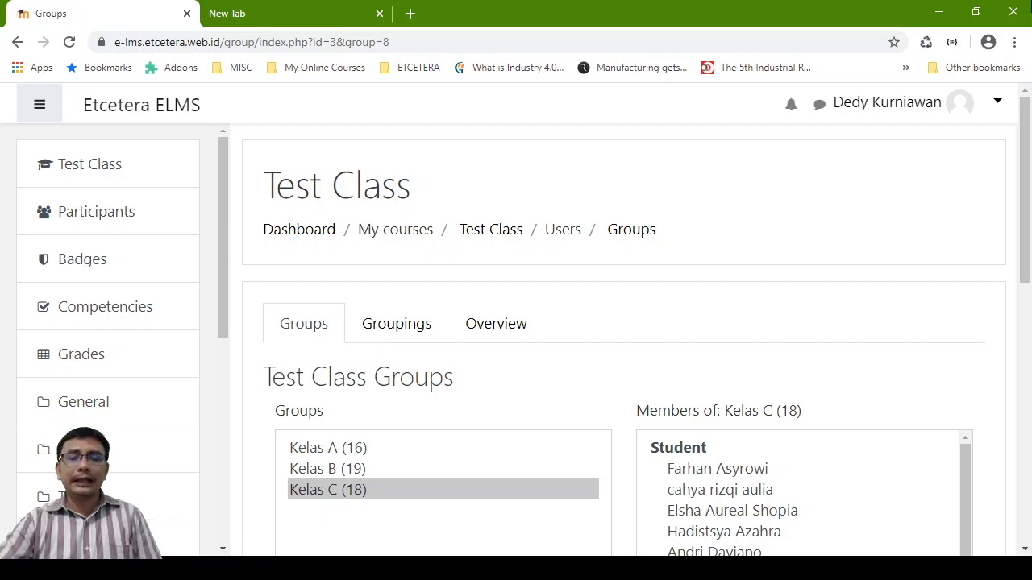
{"action": "scroll", "coordinate": [484, 279], "scroll_direction": "down", "scroll_amount": 6}
{"action": "scroll", "coordinate": [518, 221], "scroll_direction": "down", "scroll_amount": 2}
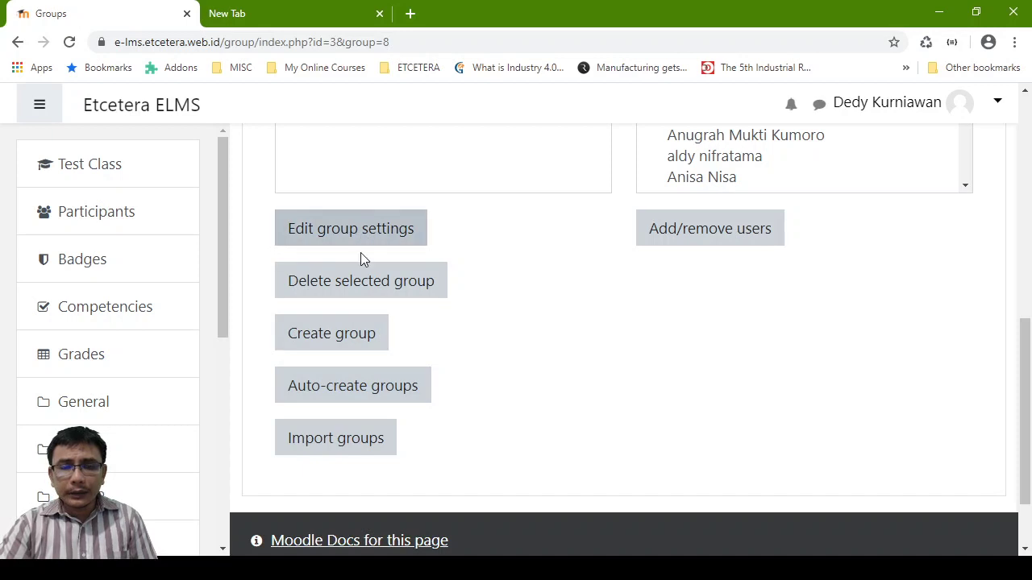
{"action": "scroll", "coordinate": [367, 274], "scroll_direction": "up", "scroll_amount": 4}
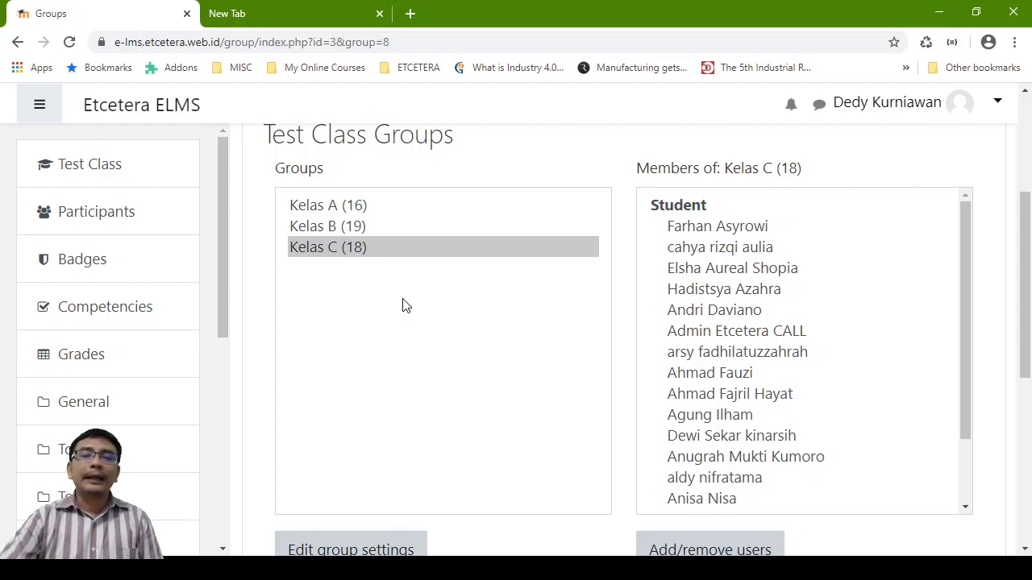
{"action": "scroll", "coordinate": [411, 306], "scroll_direction": "down", "scroll_amount": 4}
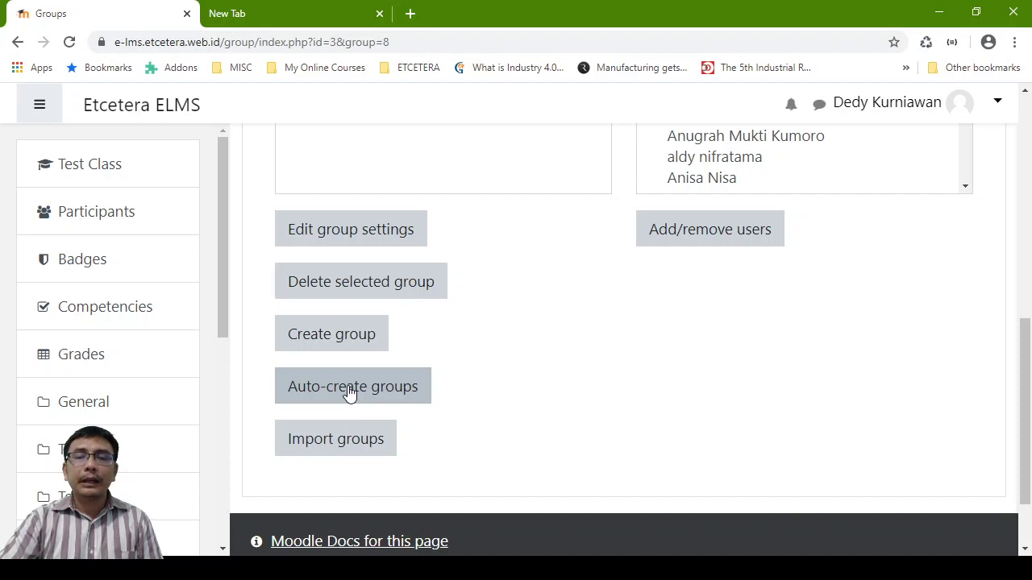
{"action": "left_click", "coordinate": [348, 390]}
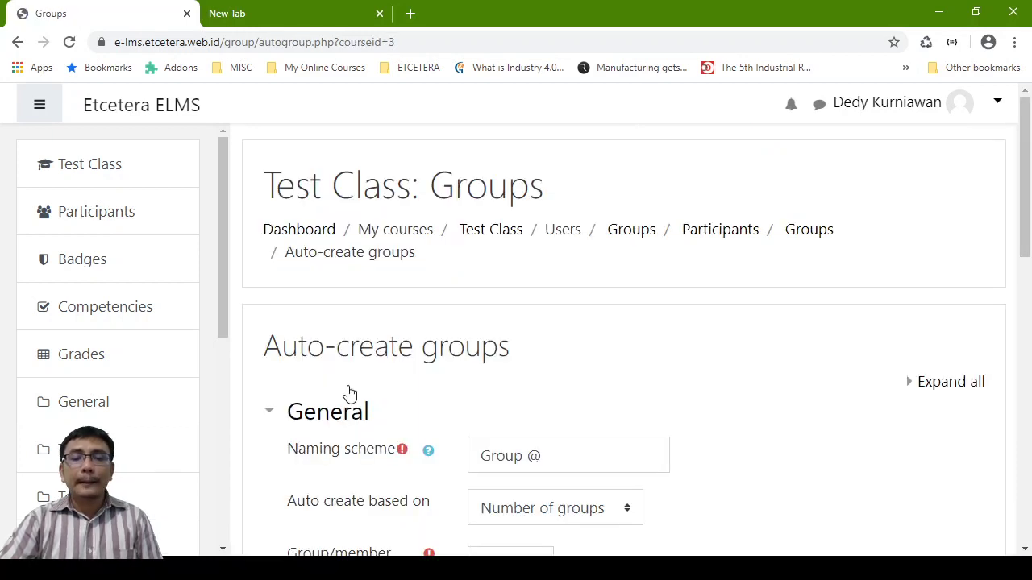
Set the naming scheme of the auto-created groups to "Tim #"
{"action": "scroll", "coordinate": [407, 286], "scroll_direction": "down", "scroll_amount": 4}
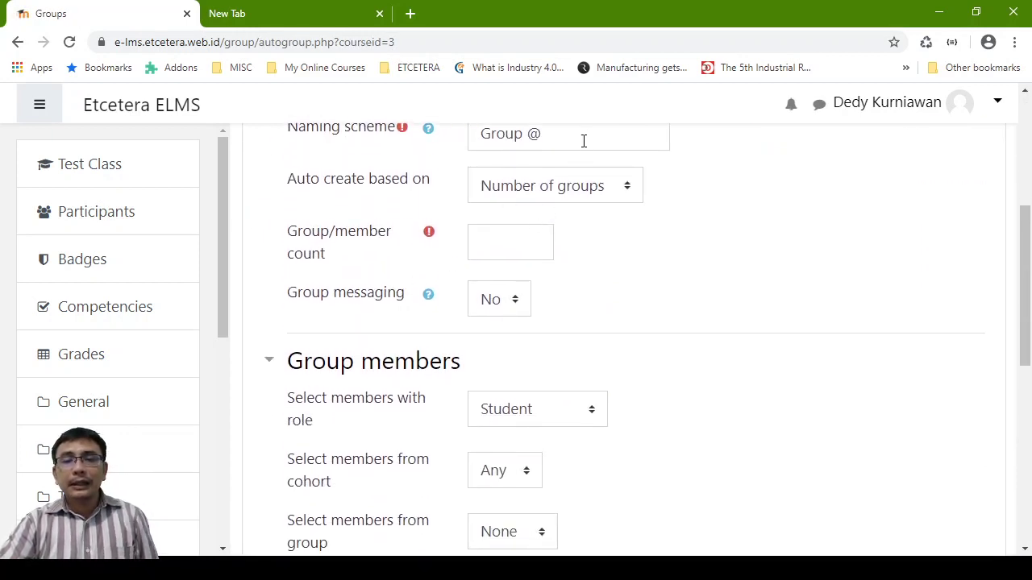
{"action": "scroll", "coordinate": [575, 201], "scroll_direction": "up", "scroll_amount": 2}
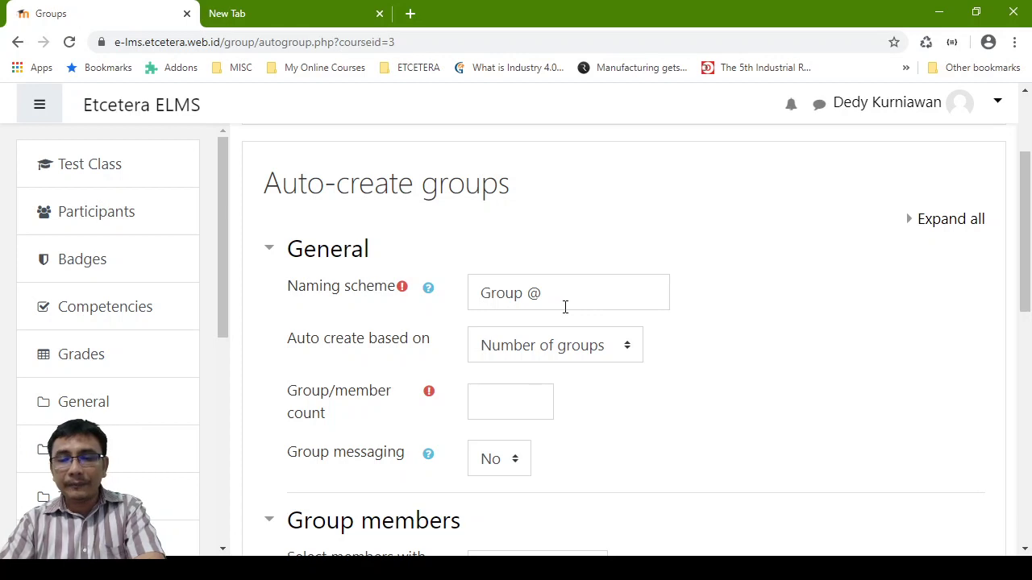
{"action": "left_click", "coordinate": [566, 304]}
{"action": "key", "text": "ctrl+a"}
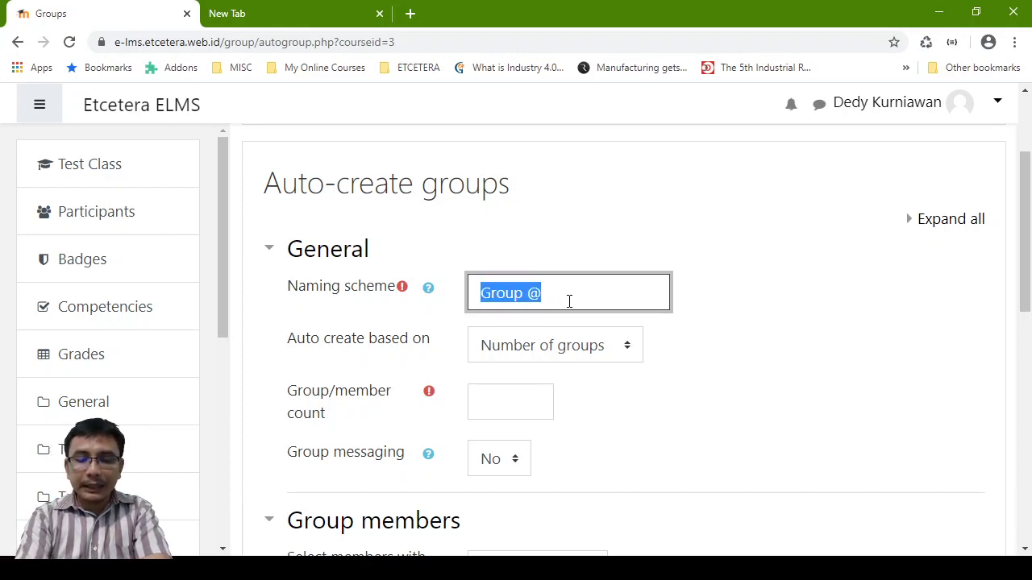
{"action": "type", "text": "Tim "}
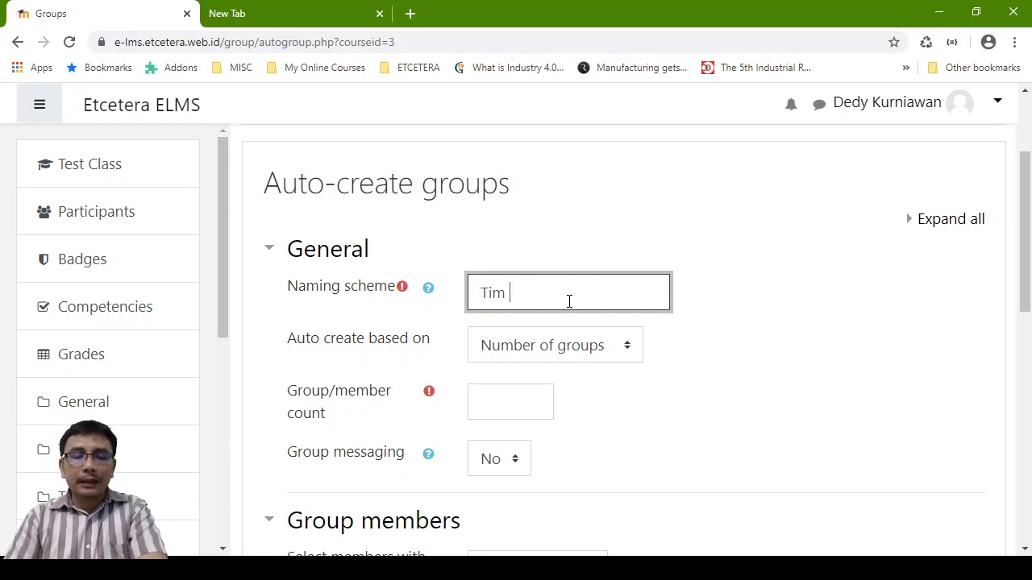
{"action": "type", "text": "@"}
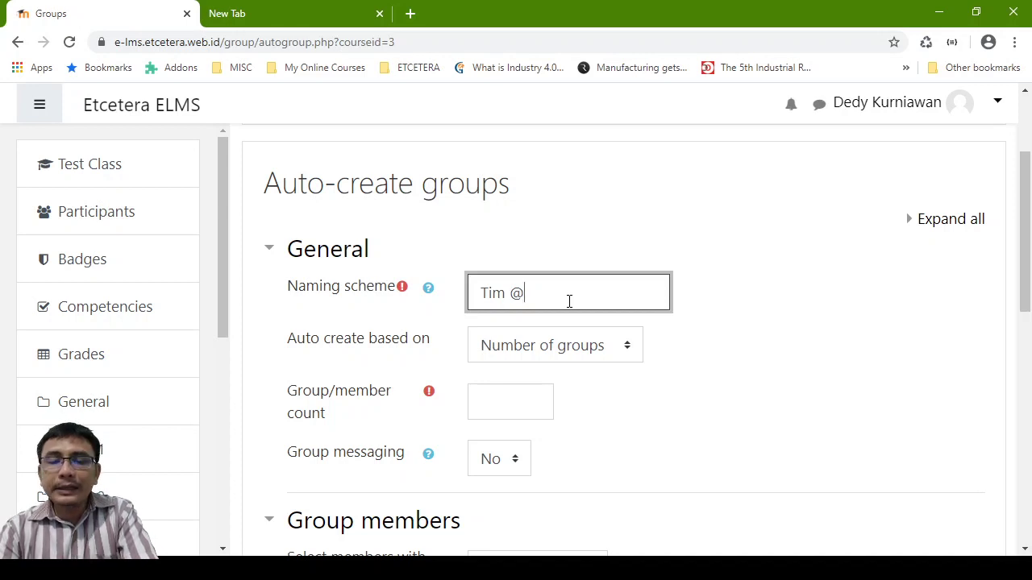
{"action": "key", "text": "BackSpace"}
{"action": "type", "text": "#"}
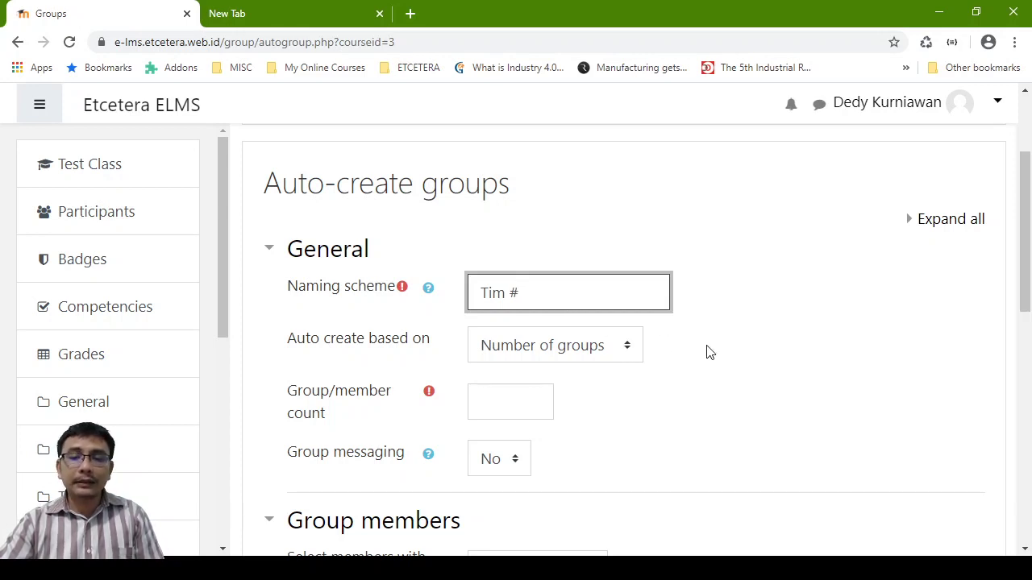
{"action": "scroll", "coordinate": [661, 338], "scroll_direction": "down", "scroll_amount": 1}
Set the group/member count to 7 and base the automatic creation on Members per group
{"action": "key", "text": "Tab"}
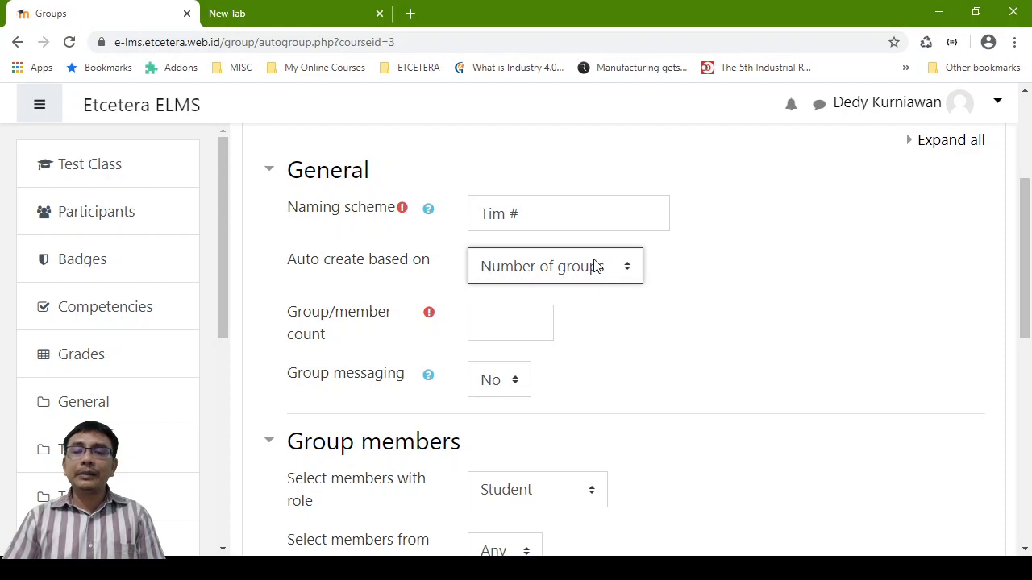
{"action": "left_click", "coordinate": [813, 283]}
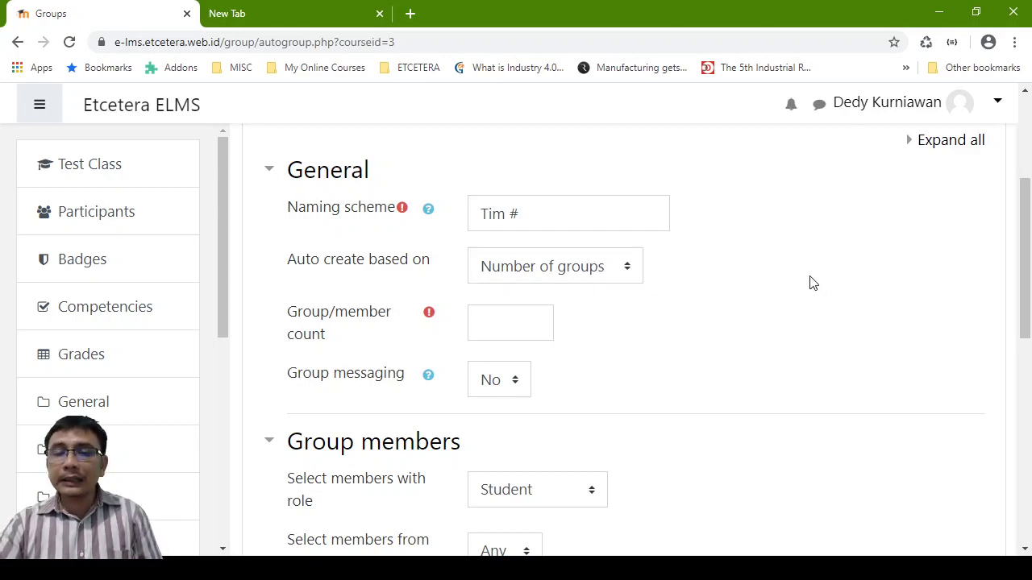
{"action": "left_click", "coordinate": [528, 323]}
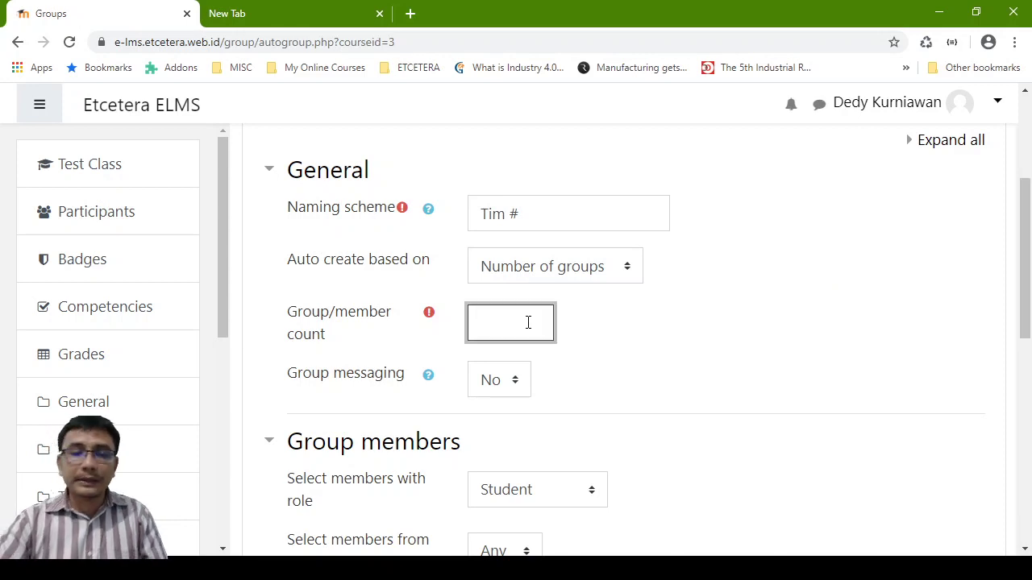
{"action": "left_click", "coordinate": [546, 272]}
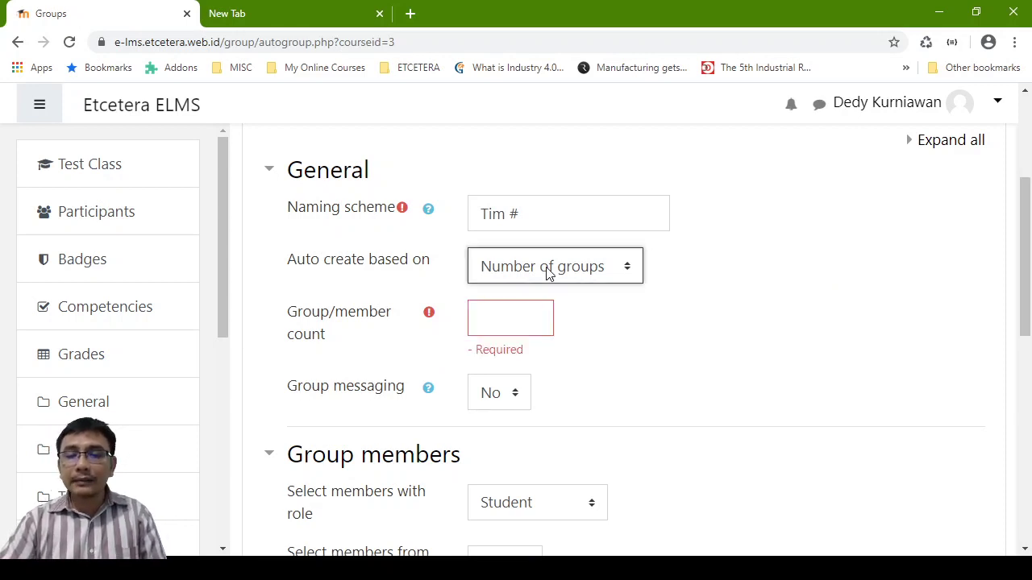
{"action": "left_click", "coordinate": [524, 319]}
{"action": "type", "text": "7"}
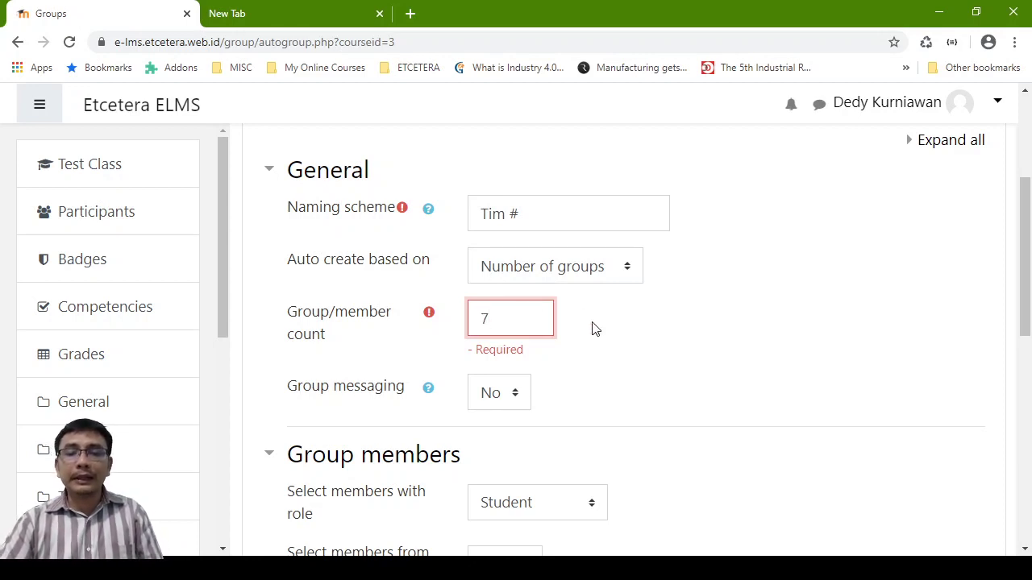
{"action": "left_click", "coordinate": [597, 271]}
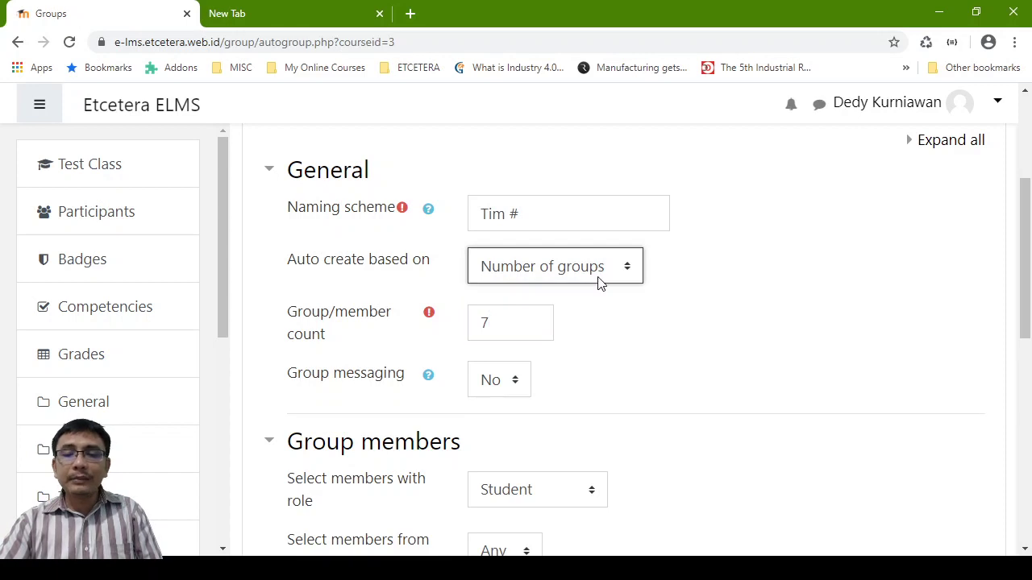
{"action": "left_click", "coordinate": [590, 324]}
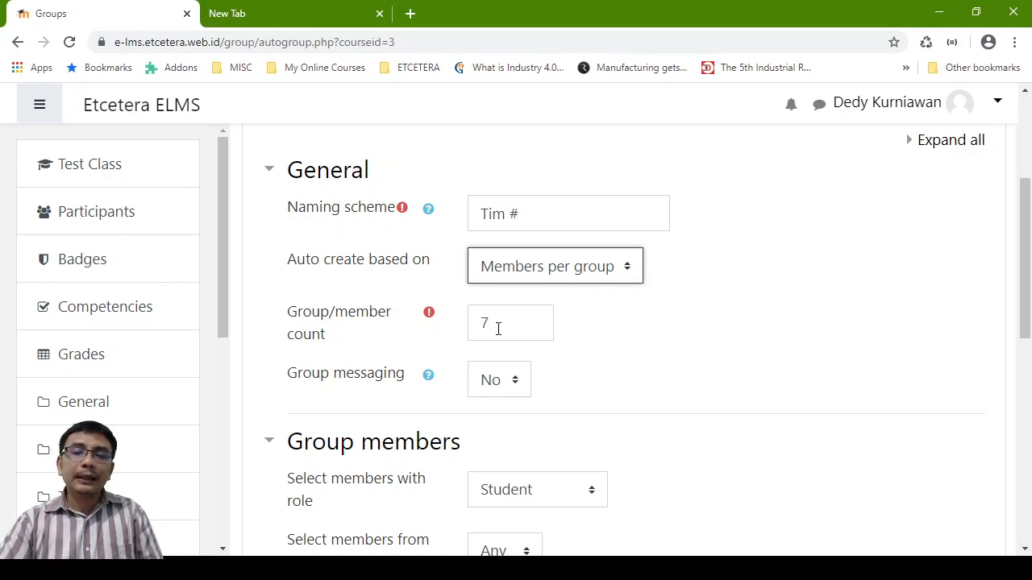
{"action": "key", "text": "Tab"}
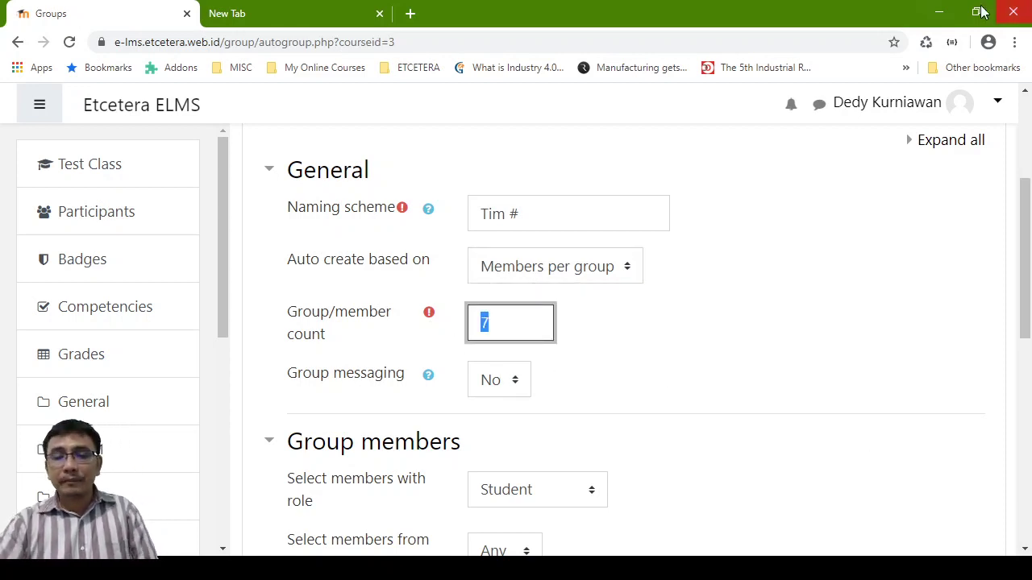
Base the automatic creation on Number of groups and set the group/member count to 5
{"action": "left_click", "coordinate": [531, 300]}
{"action": "left_click", "coordinate": [565, 270]}
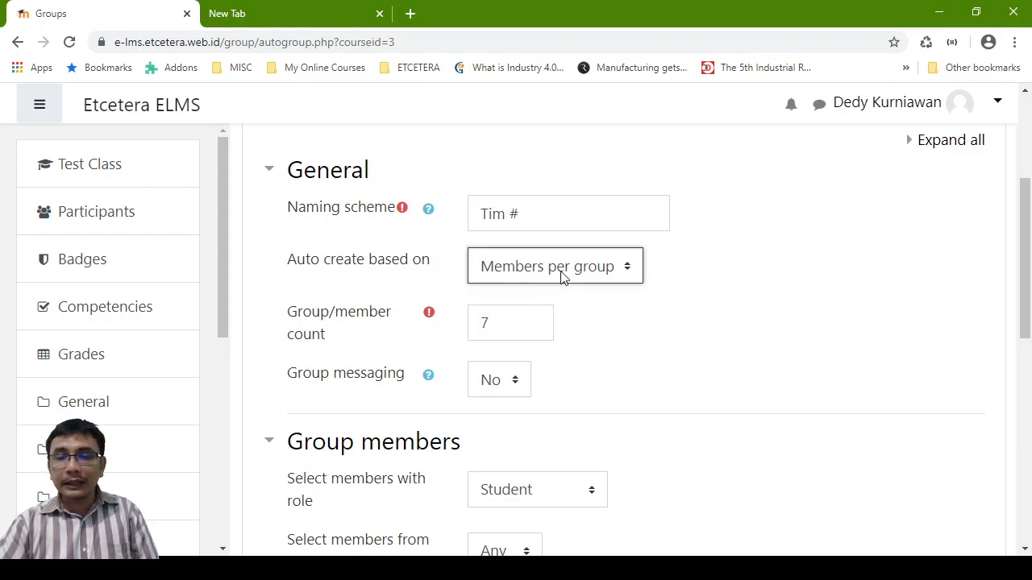
{"action": "left_click", "coordinate": [542, 295]}
{"action": "key", "text": "Tab"}
{"action": "type", "text": "3"}
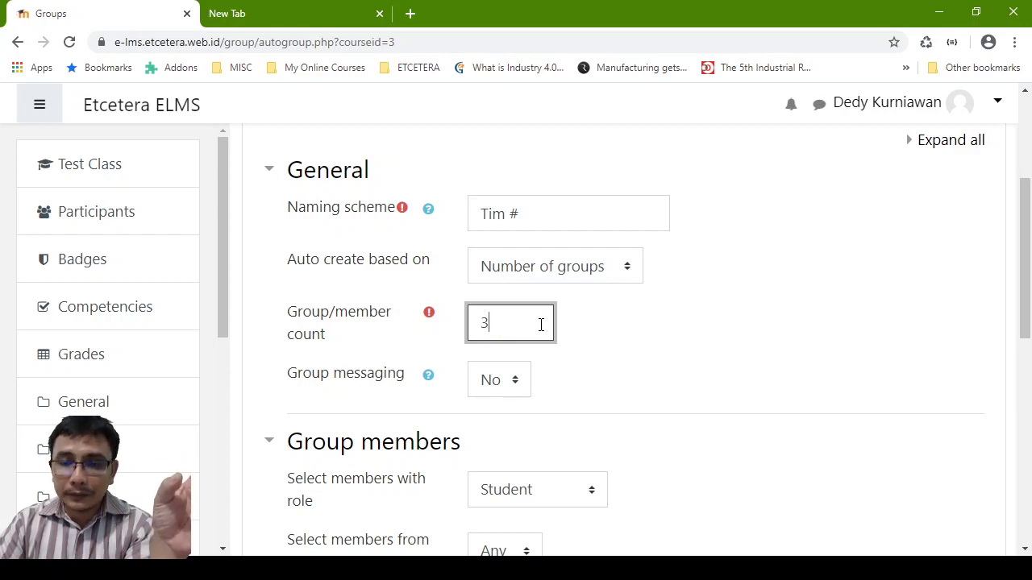
{"action": "left_click_drag", "start_coordinate": [540, 324], "coordinate": [208, 330]}
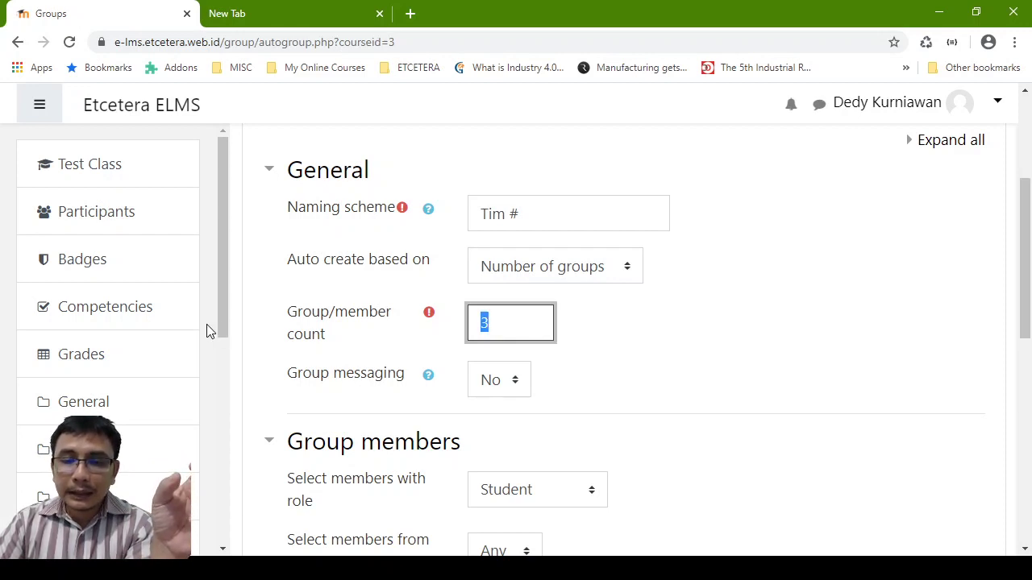
{"action": "type", "text": "5"}
{"action": "left_click", "coordinate": [686, 337]}
Set group messaging to Yes for the auto-created groups
{"action": "left_click", "coordinate": [493, 384]}
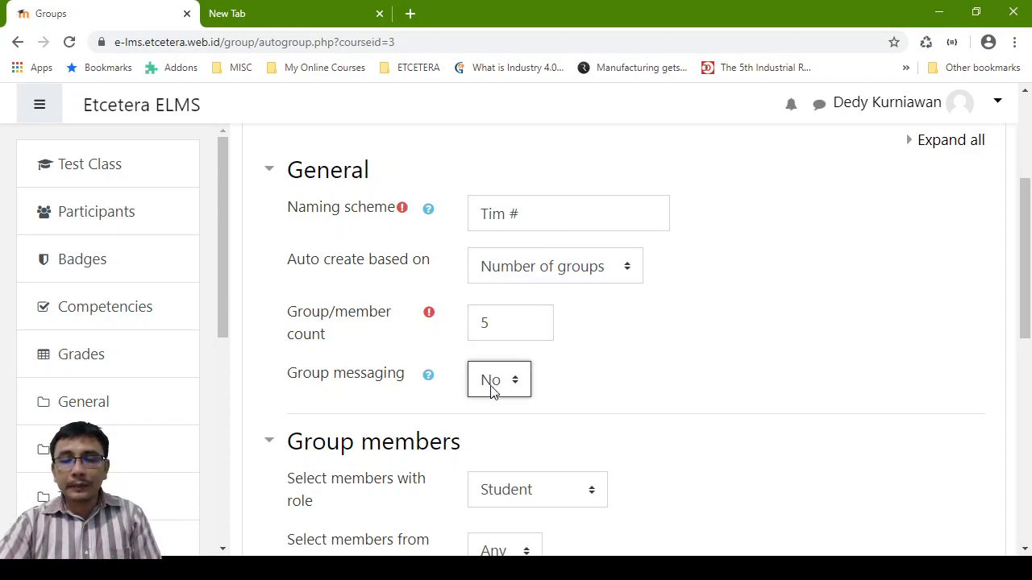
{"action": "left_click", "coordinate": [491, 442]}
{"action": "scroll", "coordinate": [640, 412], "scroll_direction": "down", "scroll_amount": 3}
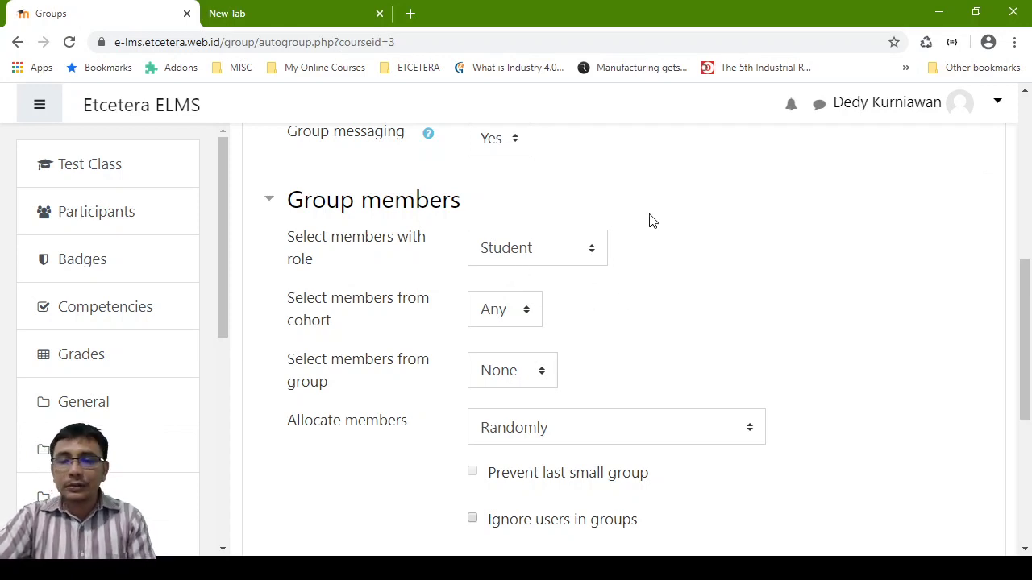
Restrict the auto-created groups to members taken from the group Kelas A
{"action": "left_click", "coordinate": [540, 379]}
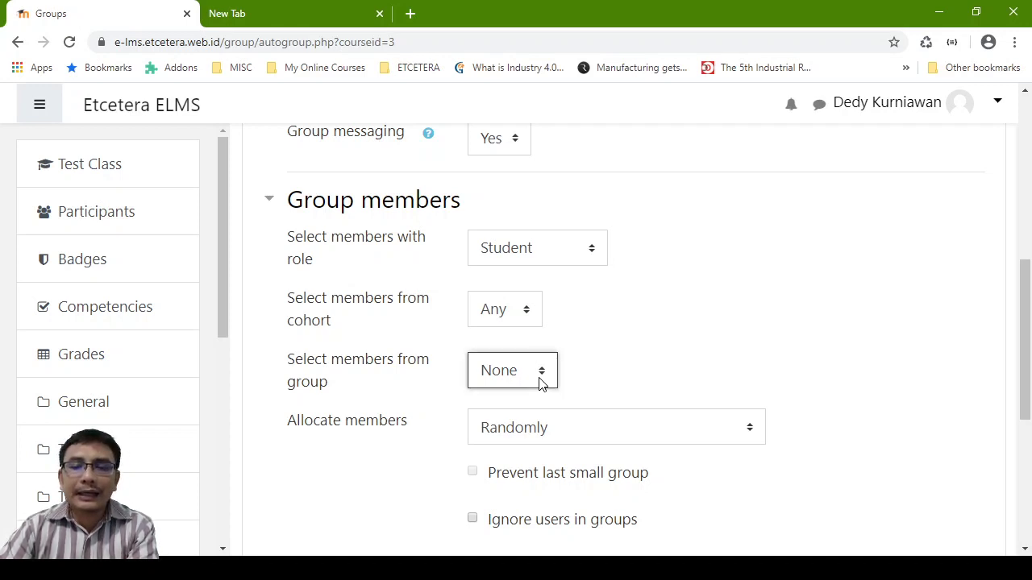
{"action": "left_click", "coordinate": [535, 426]}
{"action": "left_click", "coordinate": [629, 394]}
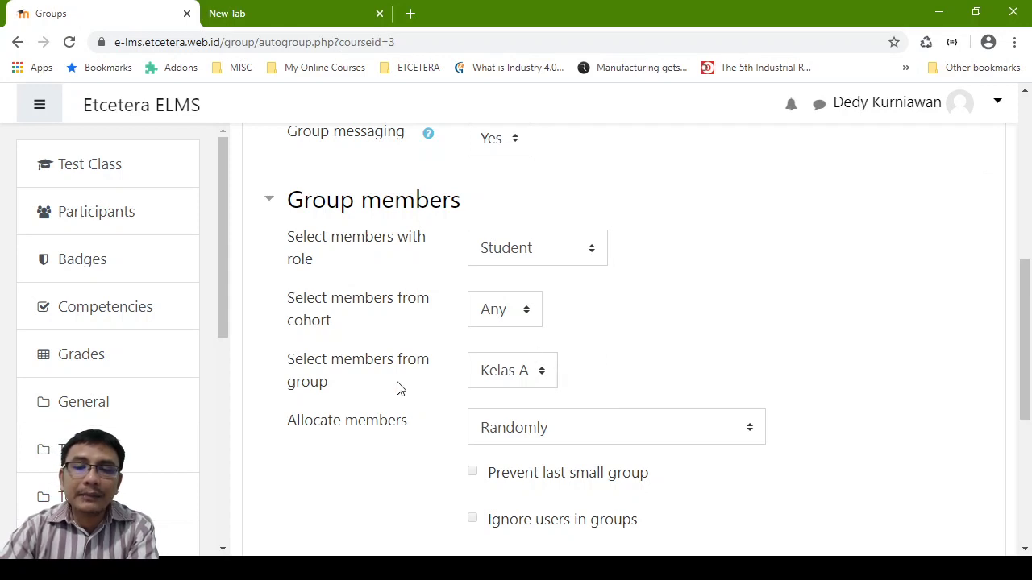
{"action": "left_click", "coordinate": [472, 382]}
{"action": "left_click", "coordinate": [490, 409]}
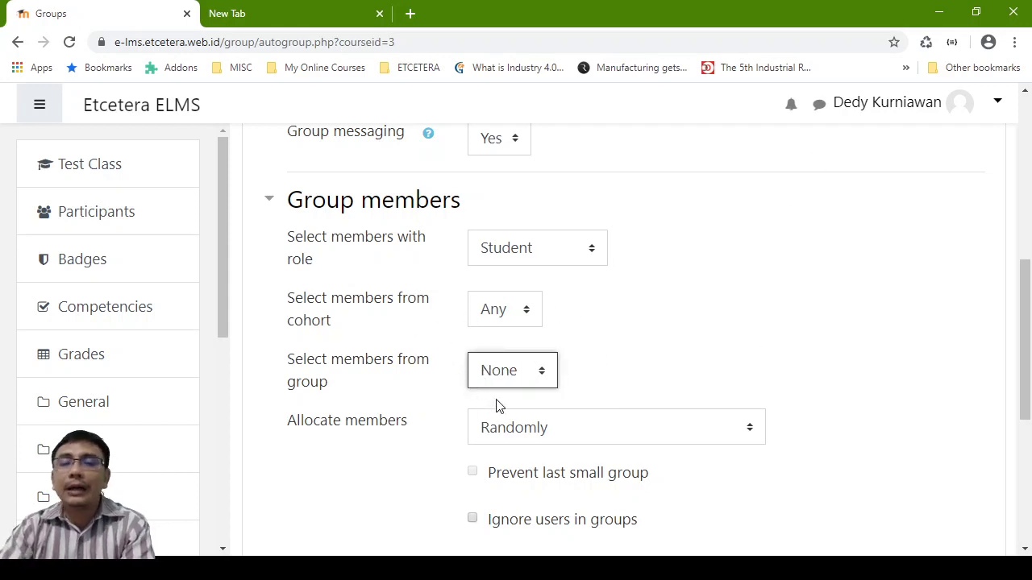
{"action": "left_click", "coordinate": [523, 384]}
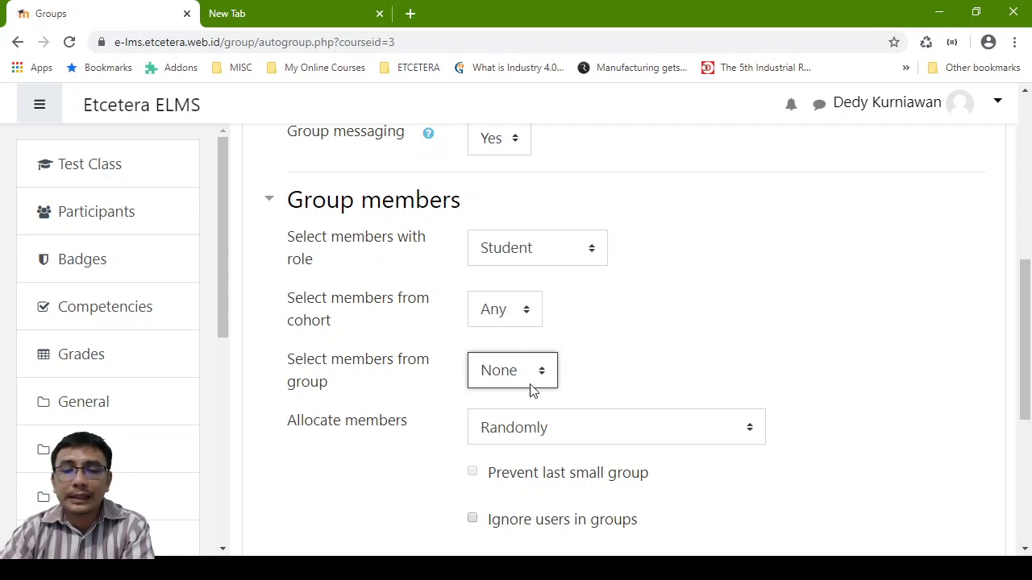
{"action": "left_click", "coordinate": [542, 427]}
{"action": "left_click", "coordinate": [718, 353]}
Check the member allocation options and keep Randomly selected
{"action": "scroll", "coordinate": [718, 352], "scroll_direction": "down", "scroll_amount": 1}
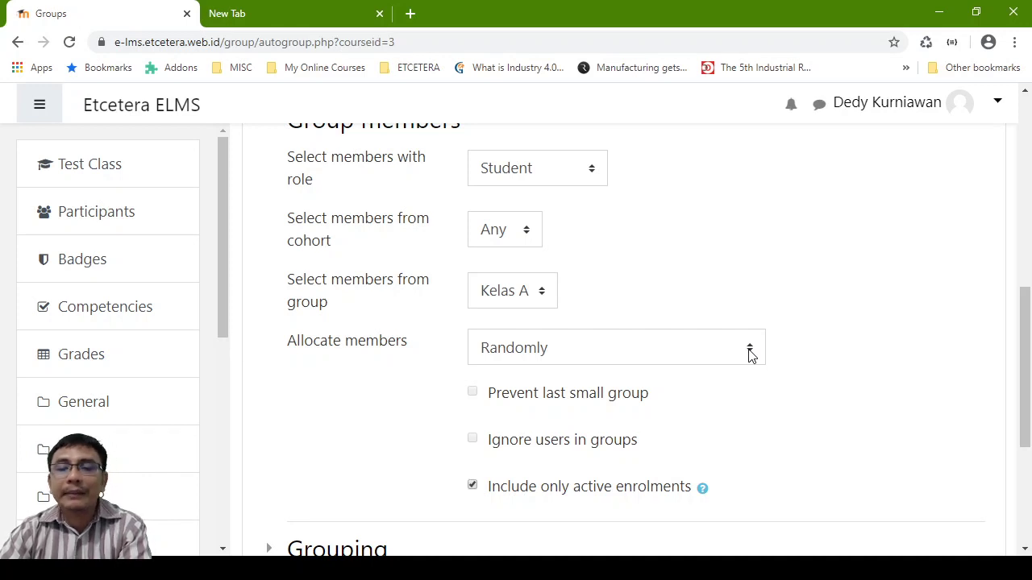
{"action": "left_click", "coordinate": [750, 354]}
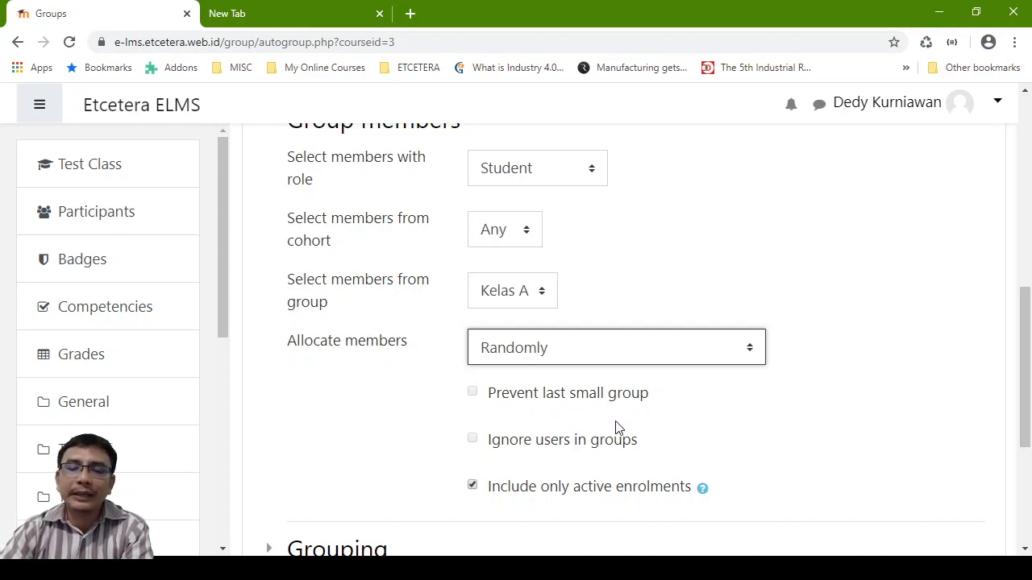
{"action": "left_click", "coordinate": [876, 427]}
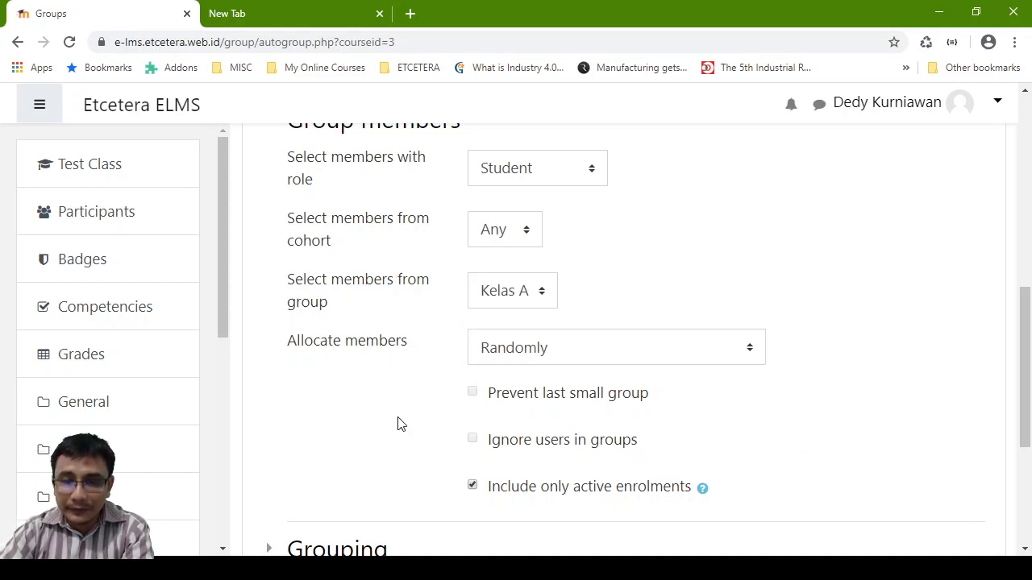
Submit the auto-create form to generate the groups from the members of Kelas A
{"action": "scroll", "coordinate": [401, 421], "scroll_direction": "up", "scroll_amount": 4}
{"action": "left_click", "coordinate": [560, 211]}
{"action": "scroll", "coordinate": [621, 311], "scroll_direction": "down", "scroll_amount": 5}
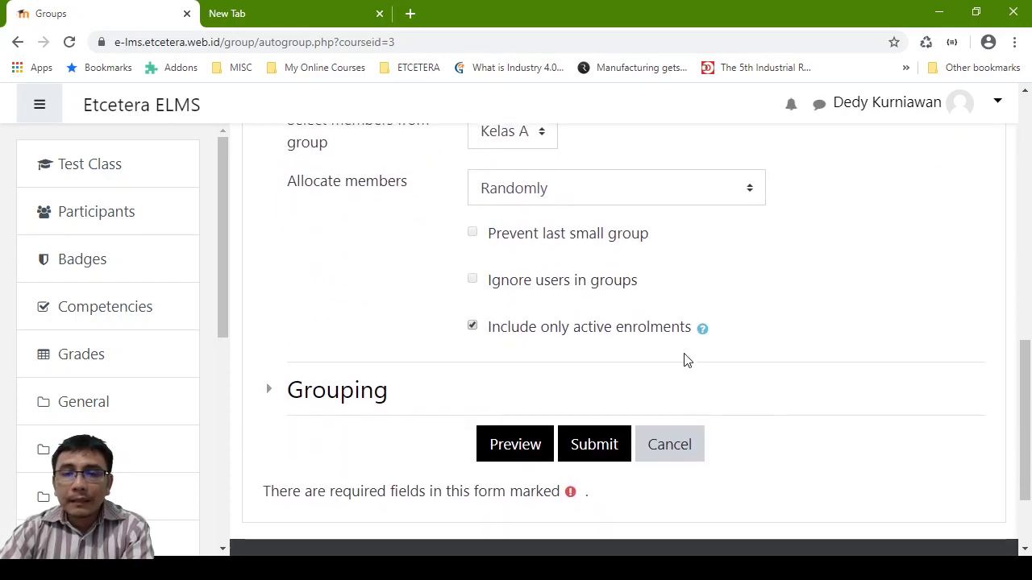
{"action": "scroll", "coordinate": [502, 333], "scroll_direction": "up", "scroll_amount": 1}
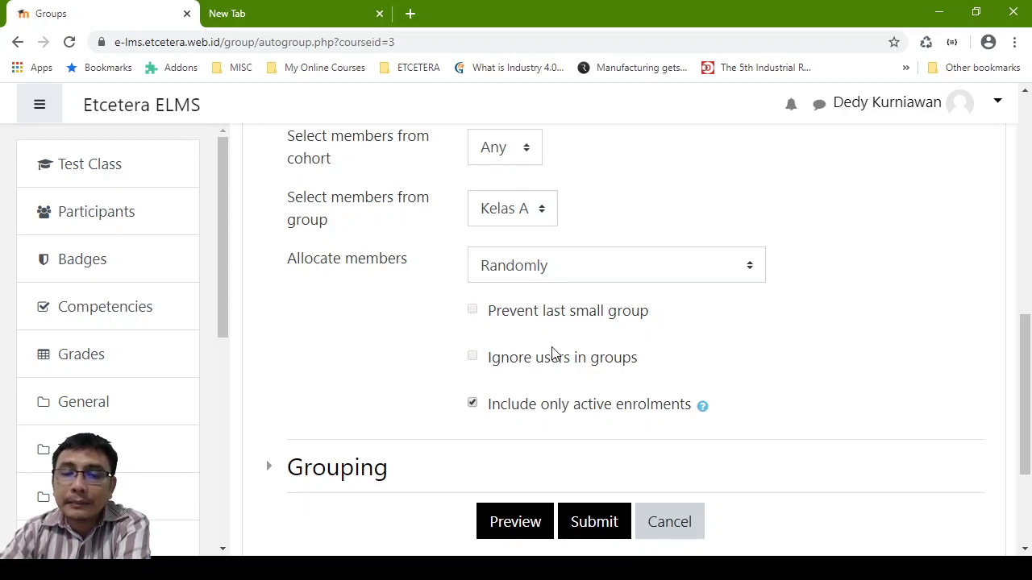
{"action": "scroll", "coordinate": [553, 352], "scroll_direction": "down", "scroll_amount": 1}
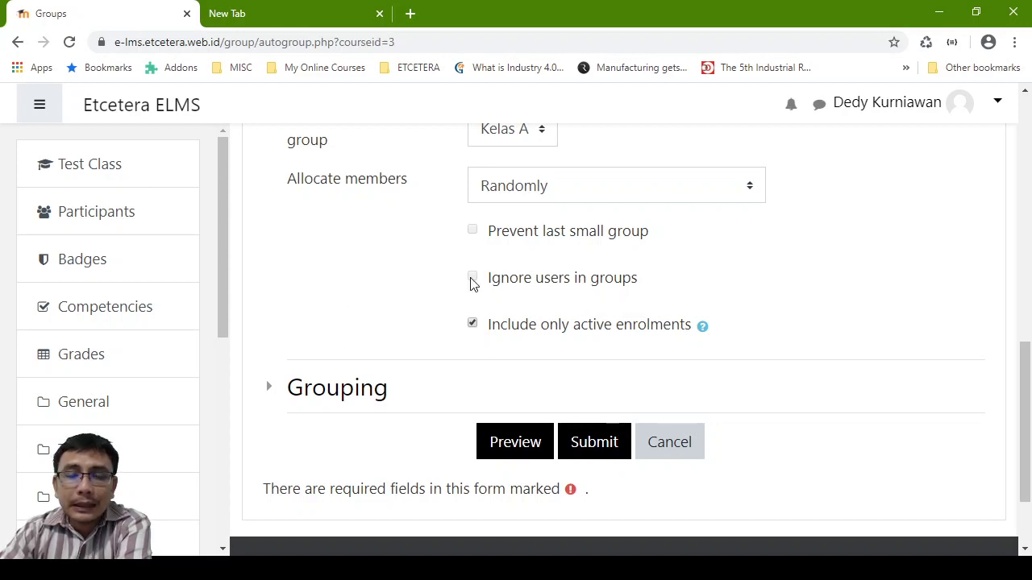
{"action": "scroll", "coordinate": [559, 353], "scroll_direction": "up", "scroll_amount": 5}
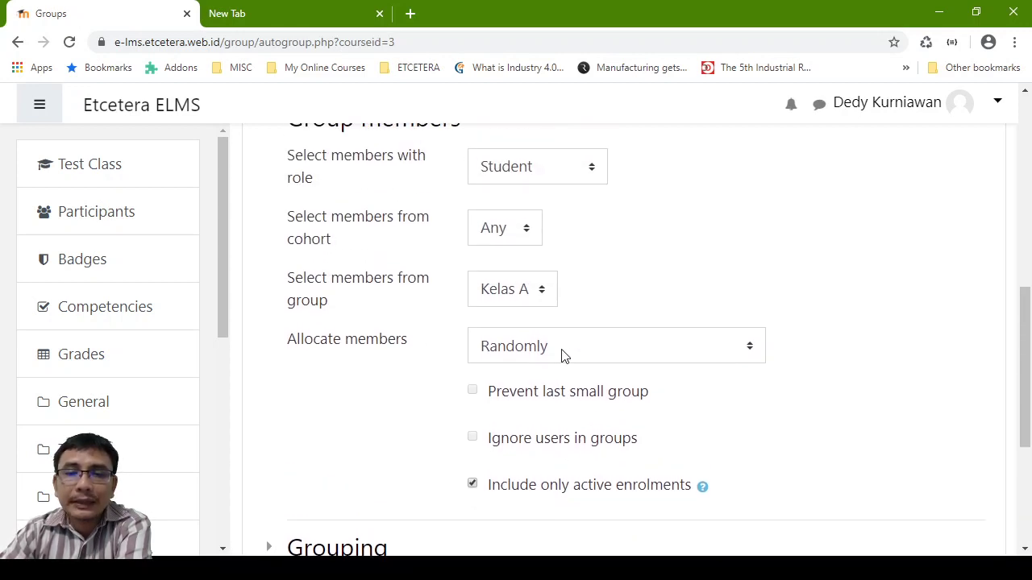
{"action": "scroll", "coordinate": [555, 355], "scroll_direction": "down", "scroll_amount": 5}
{"action": "scroll", "coordinate": [555, 354], "scroll_direction": "down", "scroll_amount": 3}
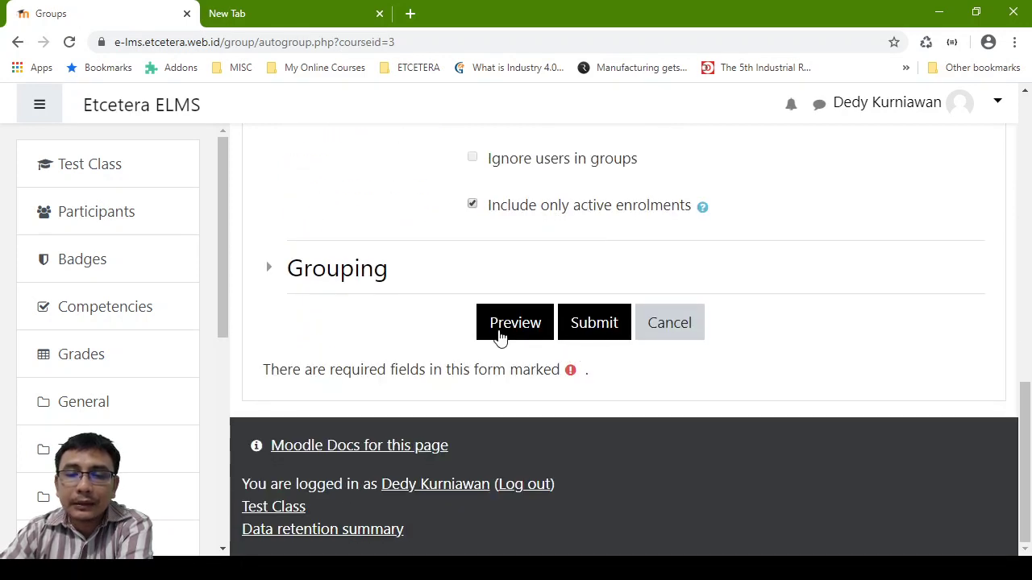
{"action": "left_click", "coordinate": [600, 335]}
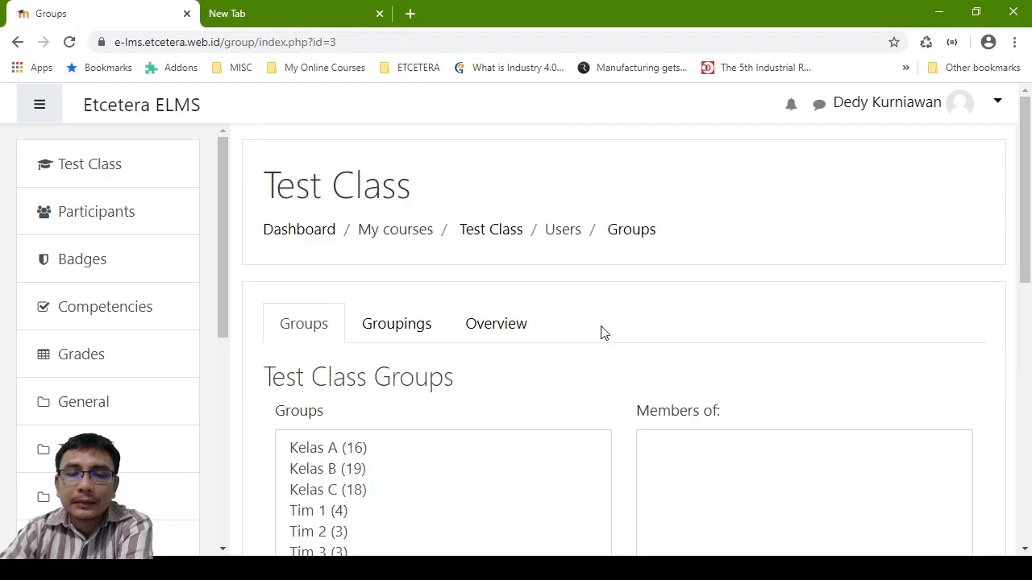
Examine the member lists of the auto-created groups Tim 1 to Tim 5
{"action": "scroll", "coordinate": [599, 334], "scroll_direction": "down", "scroll_amount": 4}
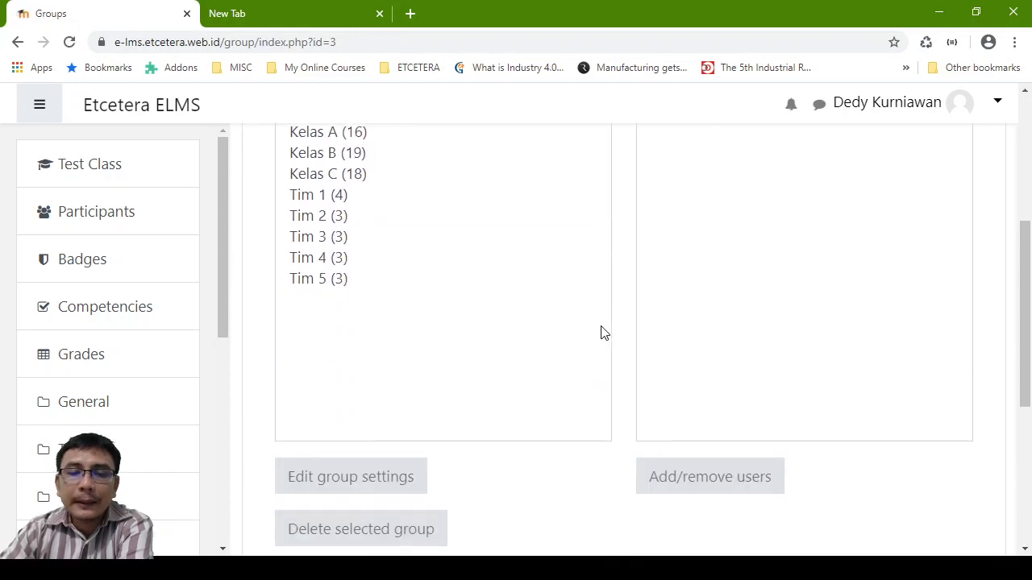
{"action": "left_click", "coordinate": [304, 198]}
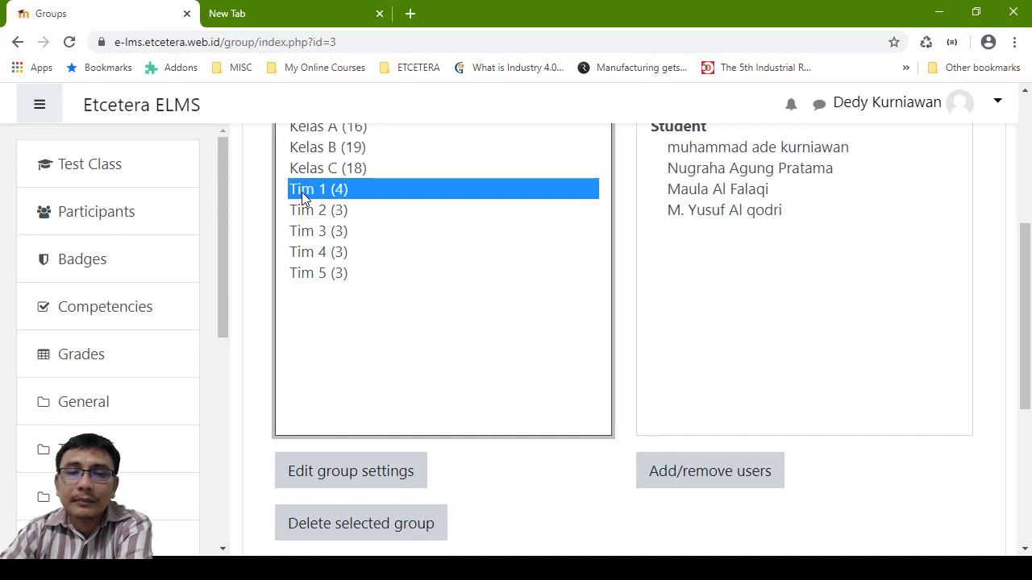
{"action": "left_click", "coordinate": [336, 275]}
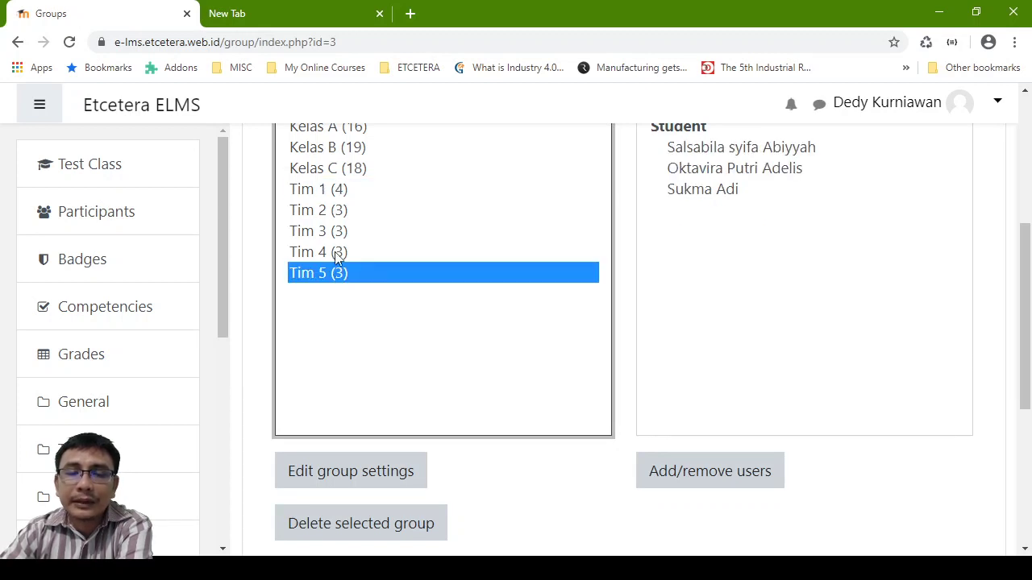
{"action": "left_click", "coordinate": [331, 190]}
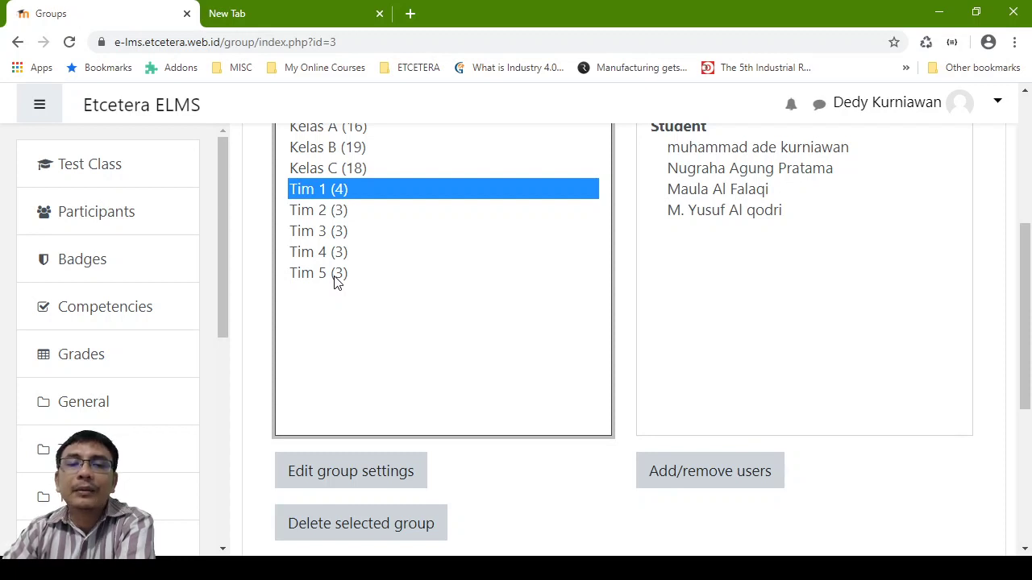
{"action": "left_click", "coordinate": [343, 211]}
{"action": "left_click", "coordinate": [340, 232]}
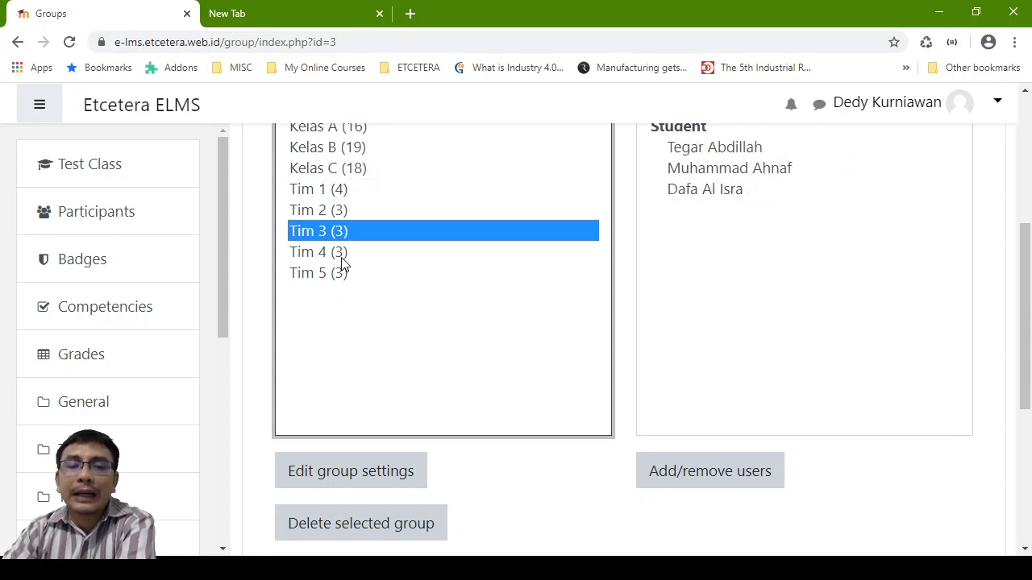
{"action": "left_click", "coordinate": [341, 254]}
{"action": "left_click", "coordinate": [341, 273]}
{"action": "left_click", "coordinate": [338, 211]}
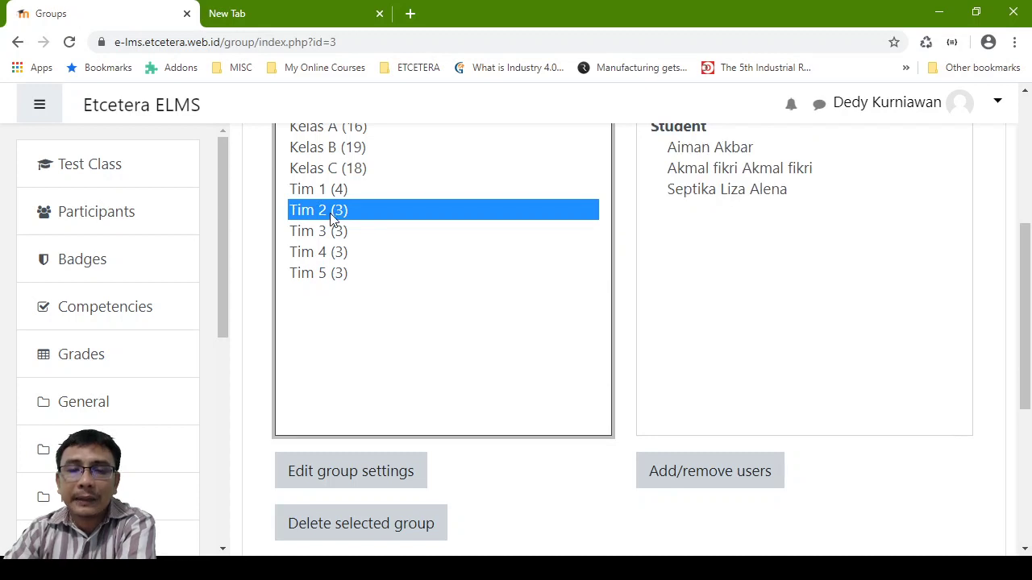
{"action": "left_click", "coordinate": [330, 190]}
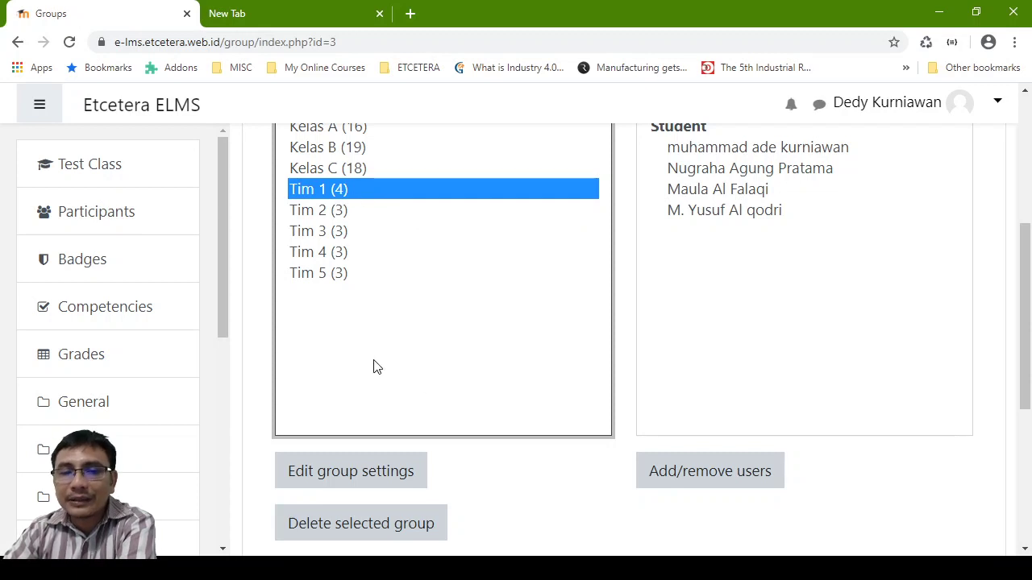
{"action": "left_click", "coordinate": [328, 272]}
{"action": "left_click", "coordinate": [321, 189]}
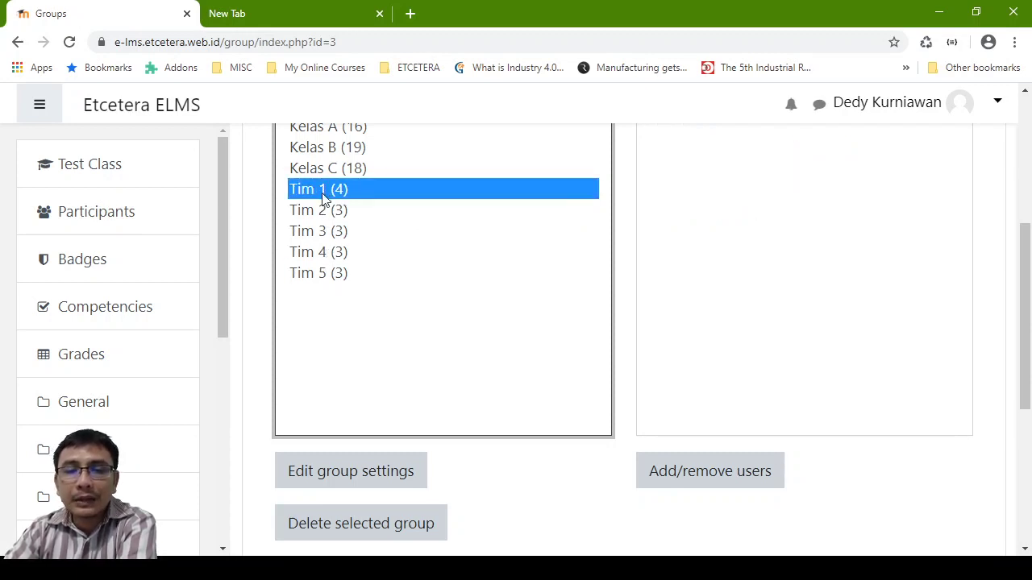
{"action": "left_click", "coordinate": [328, 273]}
{"action": "left_click", "coordinate": [327, 189]}
{"action": "left_click", "coordinate": [327, 253]}
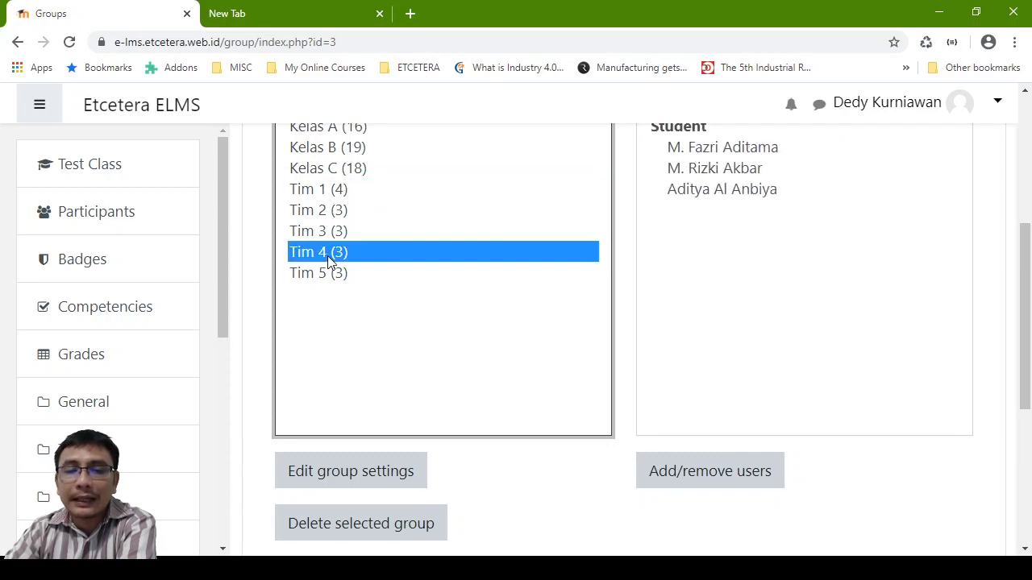
{"action": "left_click", "coordinate": [329, 272]}
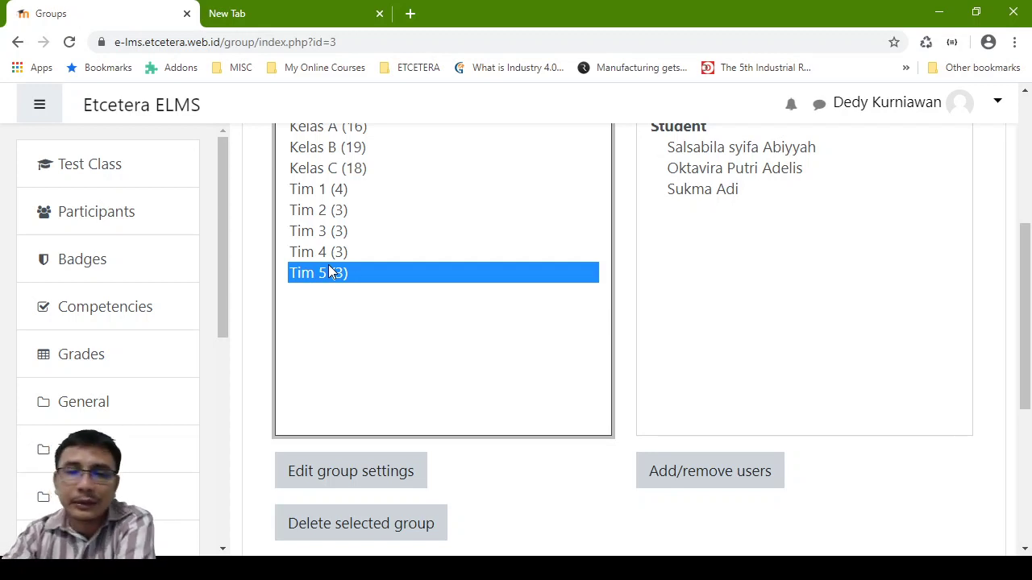
{"action": "left_click", "coordinate": [339, 209]}
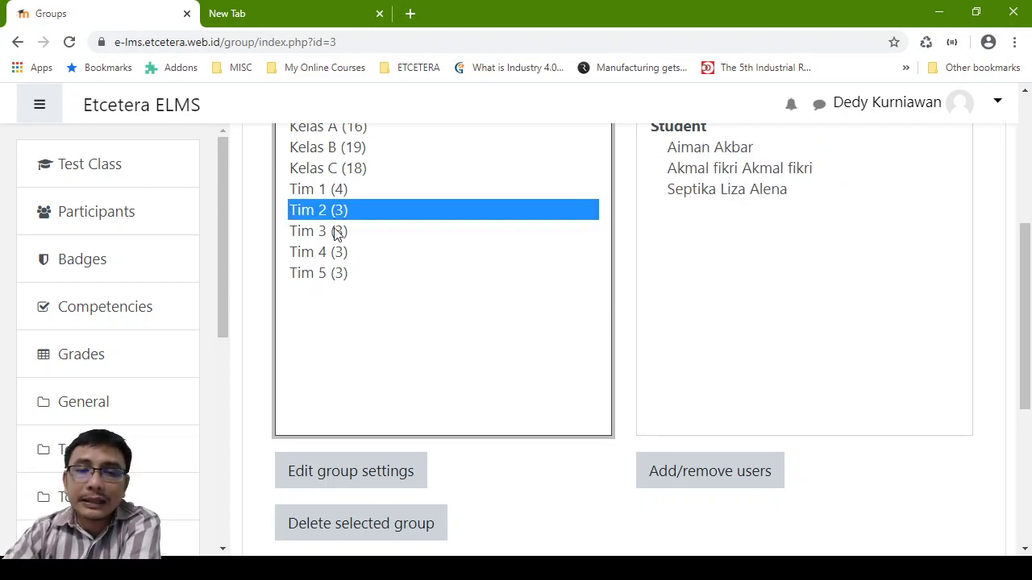
{"action": "left_click", "coordinate": [335, 232]}
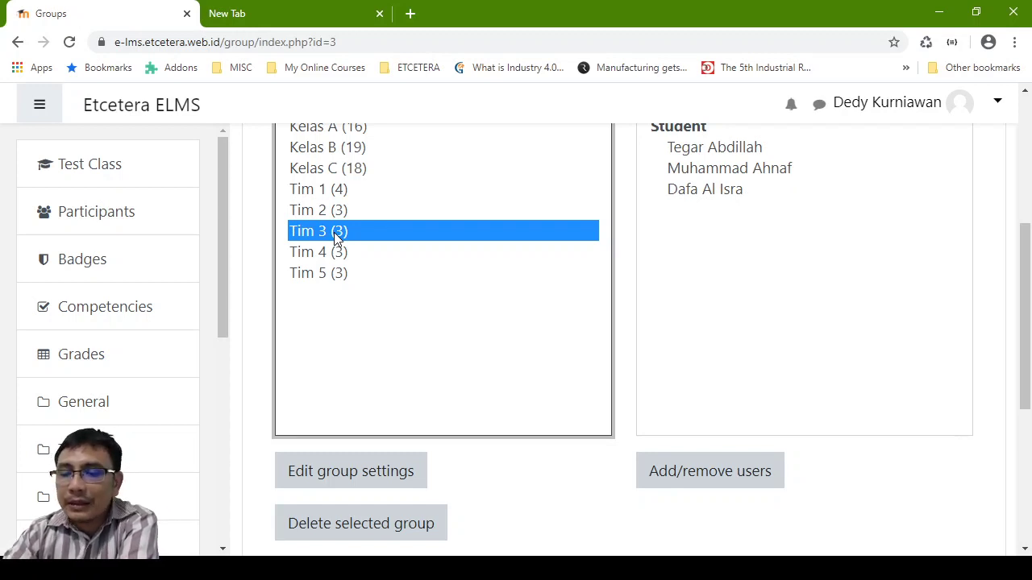
{"action": "scroll", "coordinate": [419, 337], "scroll_direction": "down", "scroll_amount": 3}
{"action": "scroll", "coordinate": [491, 324], "scroll_direction": "up", "scroll_amount": 3}
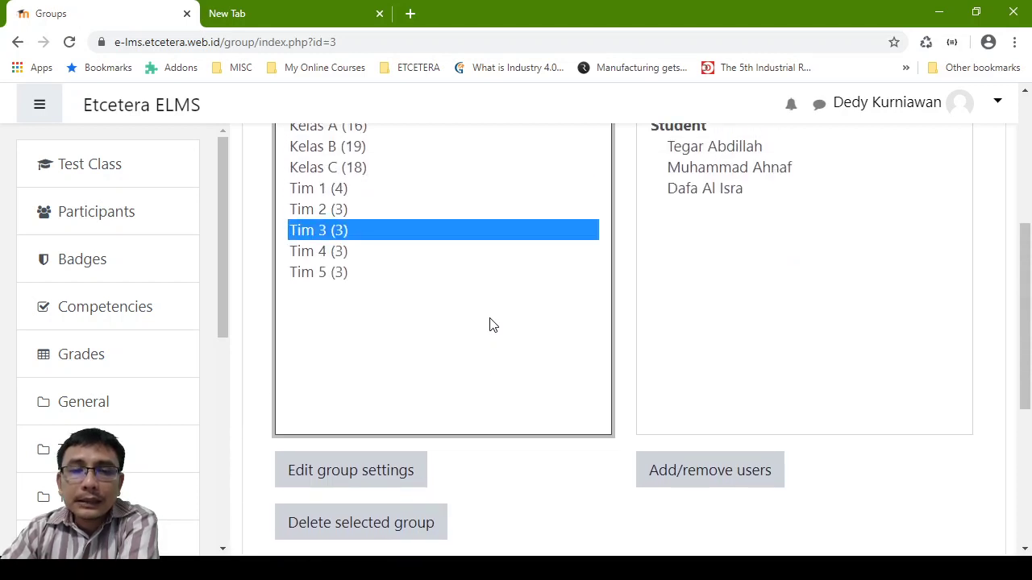
{"action": "scroll", "coordinate": [491, 324], "scroll_direction": "up", "scroll_amount": 1}
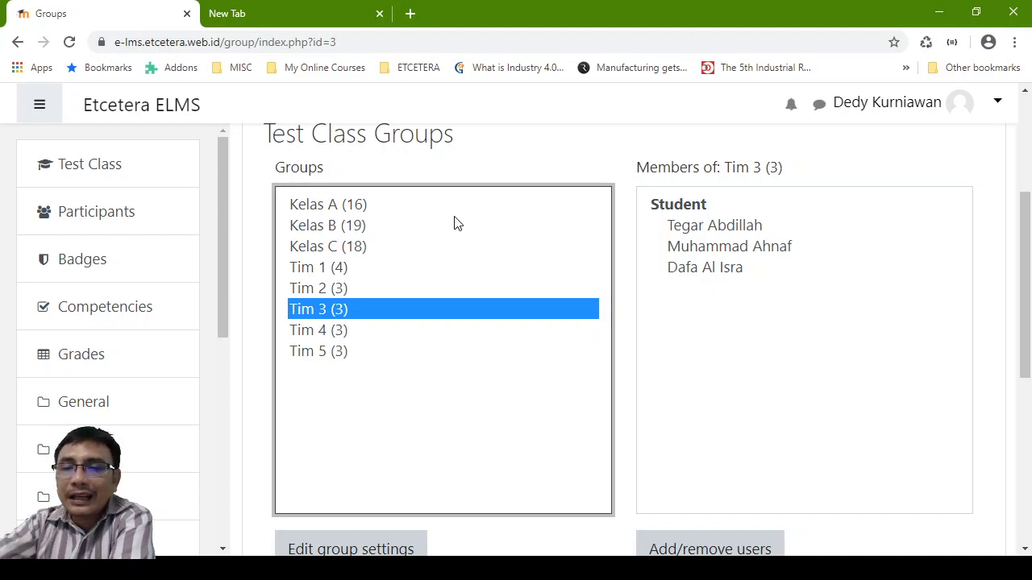
{"action": "scroll", "coordinate": [444, 239], "scroll_direction": "down", "scroll_amount": 3}
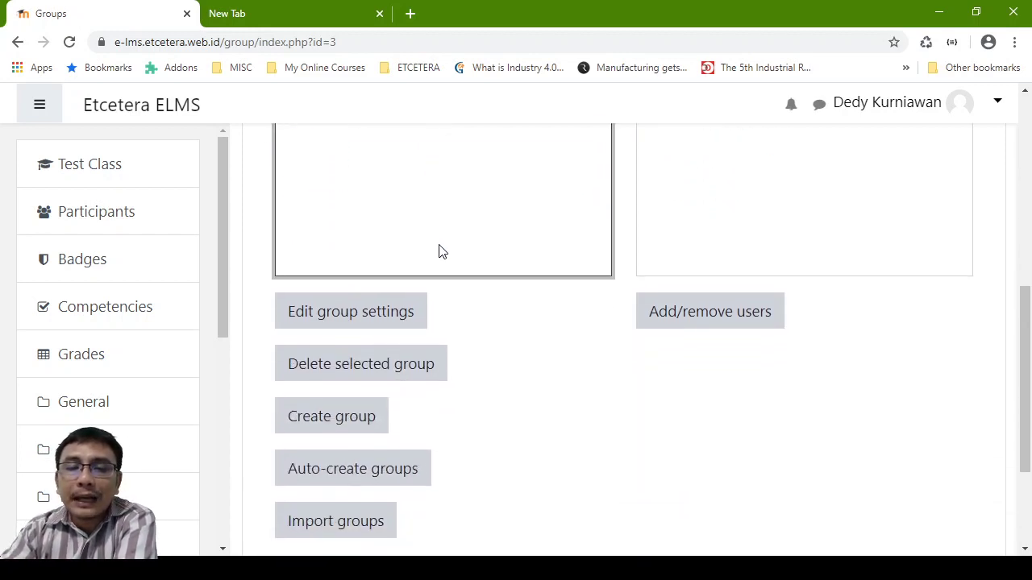
{"action": "scroll", "coordinate": [438, 251], "scroll_direction": "up", "scroll_amount": 3}
{"action": "scroll", "coordinate": [439, 251], "scroll_direction": "up", "scroll_amount": 2}
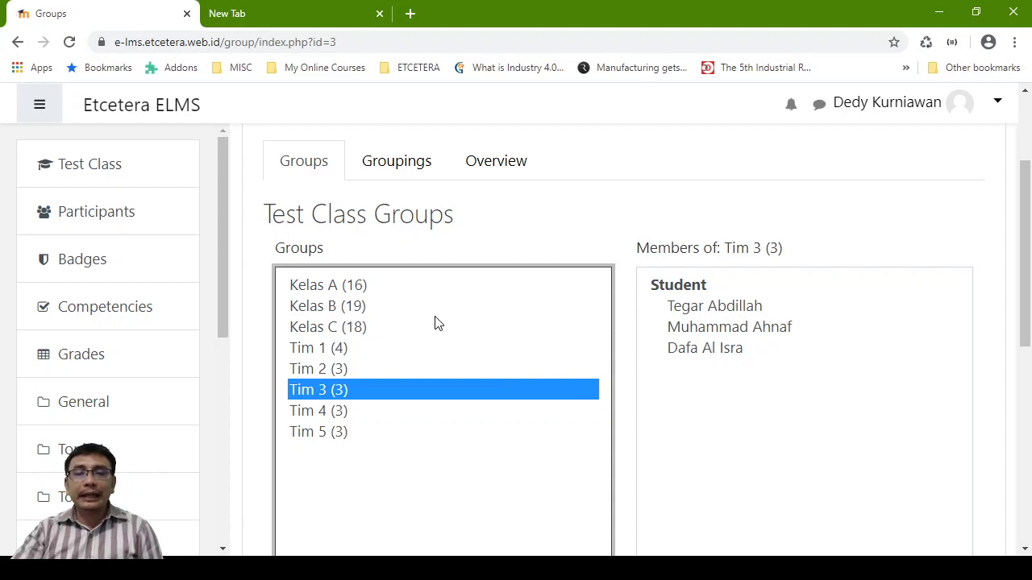
{"action": "scroll", "coordinate": [437, 313], "scroll_direction": "down", "scroll_amount": 6}
Create a grouping named "Batch 2020" for the course and save it
{"action": "scroll", "coordinate": [417, 292], "scroll_direction": "up", "scroll_amount": 4}
{"action": "scroll", "coordinate": [417, 316], "scroll_direction": "up", "scroll_amount": 3}
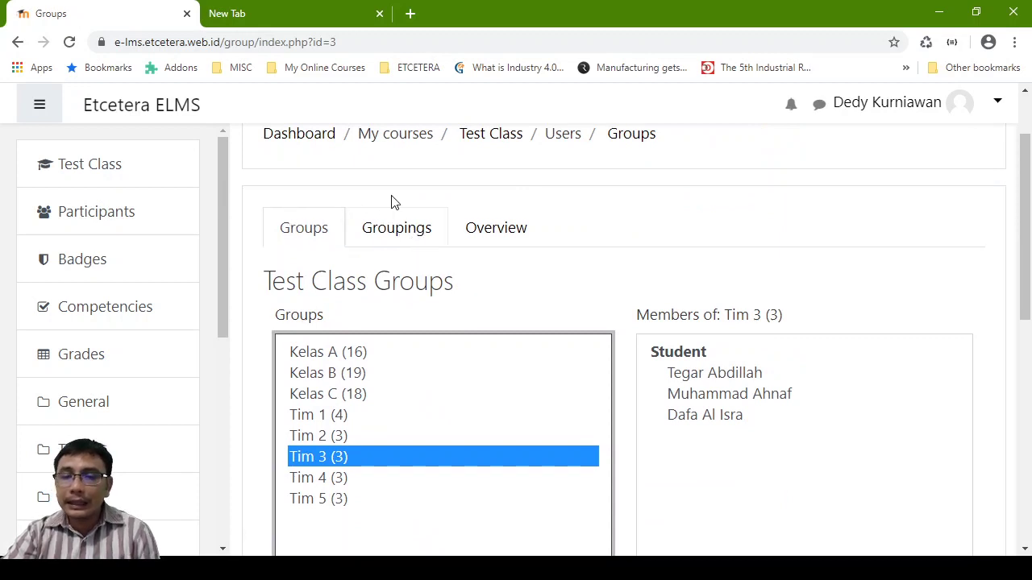
{"action": "left_click", "coordinate": [410, 232]}
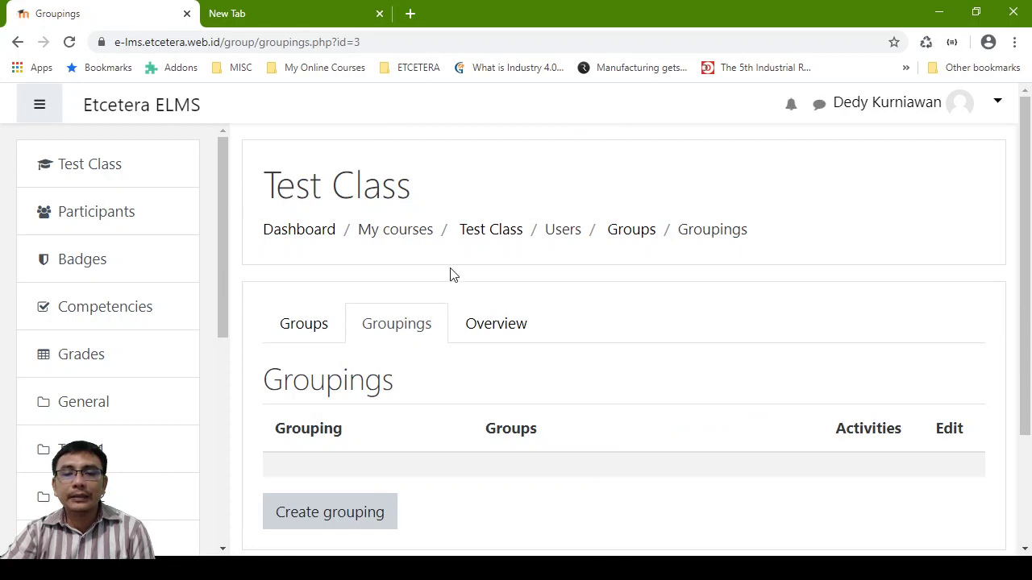
{"action": "scroll", "coordinate": [419, 274], "scroll_direction": "down", "scroll_amount": 2}
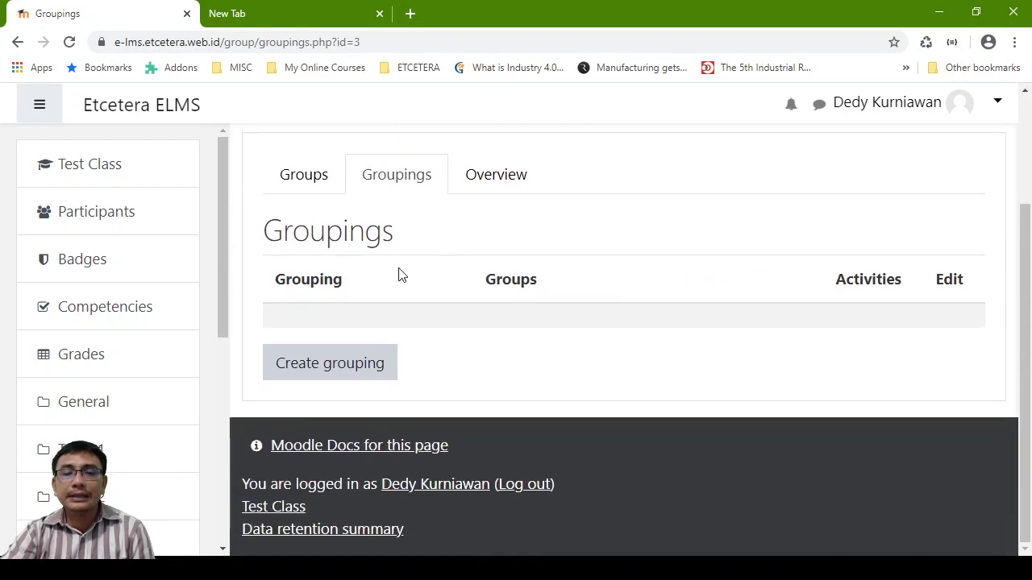
{"action": "left_click", "coordinate": [377, 369]}
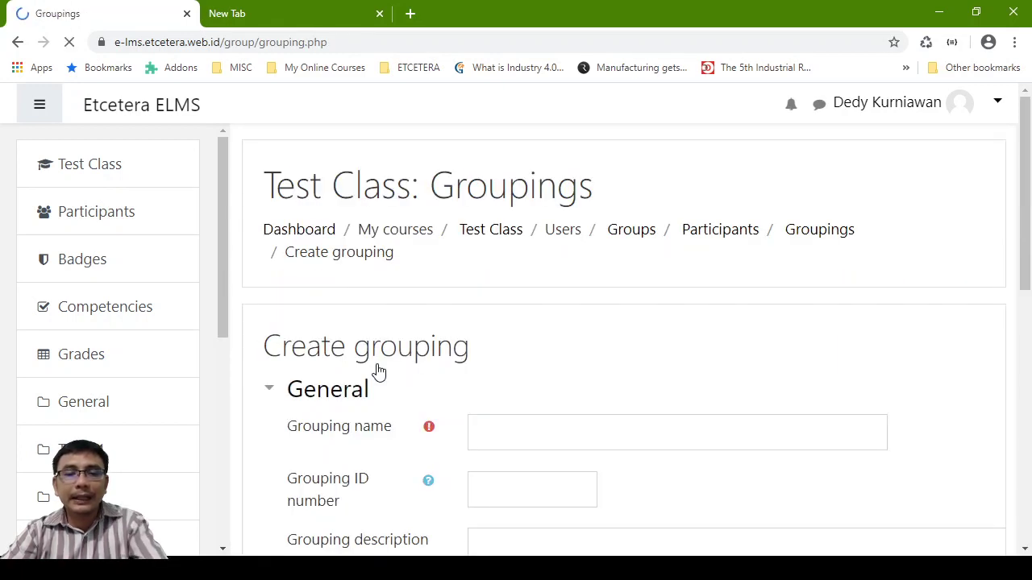
{"action": "left_click", "coordinate": [525, 427]}
{"action": "type", "text": "A"}
{"action": "key", "text": "BackSpace"}
{"action": "type", "text": "Batch 2020"}
{"action": "scroll", "coordinate": [561, 385], "scroll_direction": "down", "scroll_amount": 4}
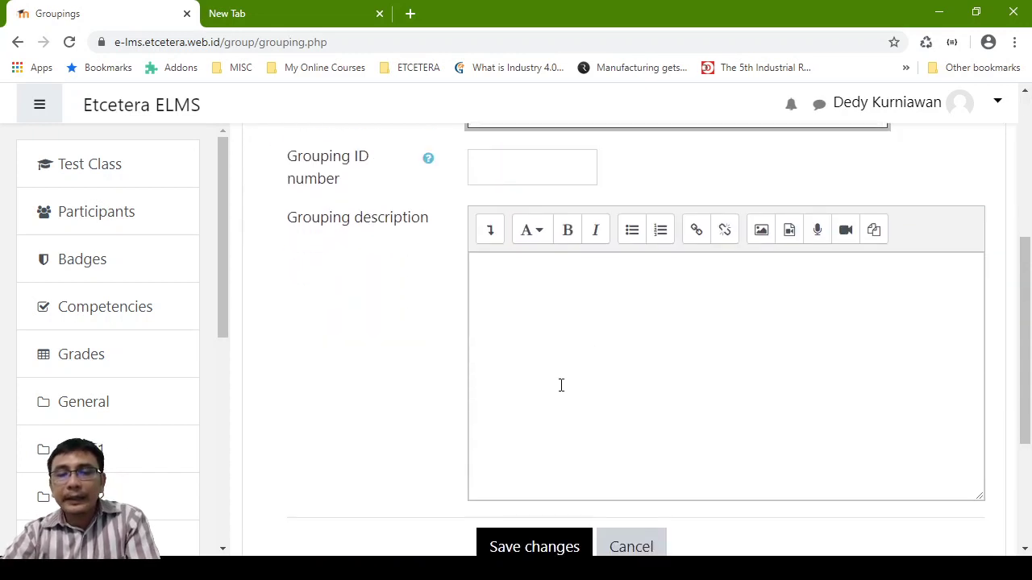
{"action": "left_click", "coordinate": [560, 551]}
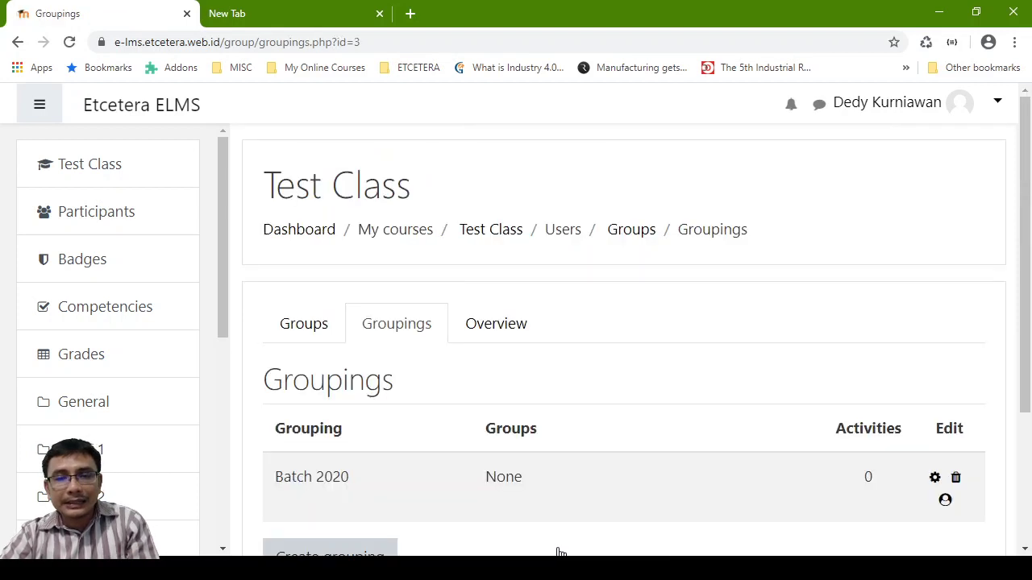
Add the groups Kelas A, Kelas B and Kelas C to the Batch 2020 grouping
{"action": "scroll", "coordinate": [596, 493], "scroll_direction": "down", "scroll_amount": 2}
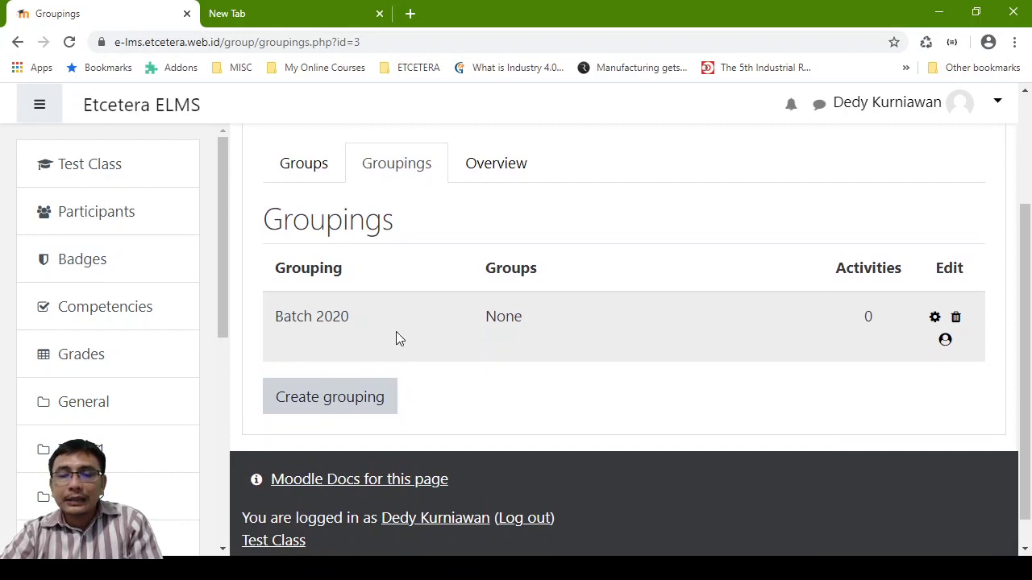
{"action": "left_click", "coordinate": [944, 342]}
{"action": "scroll", "coordinate": [912, 348], "scroll_direction": "down", "scroll_amount": 1}
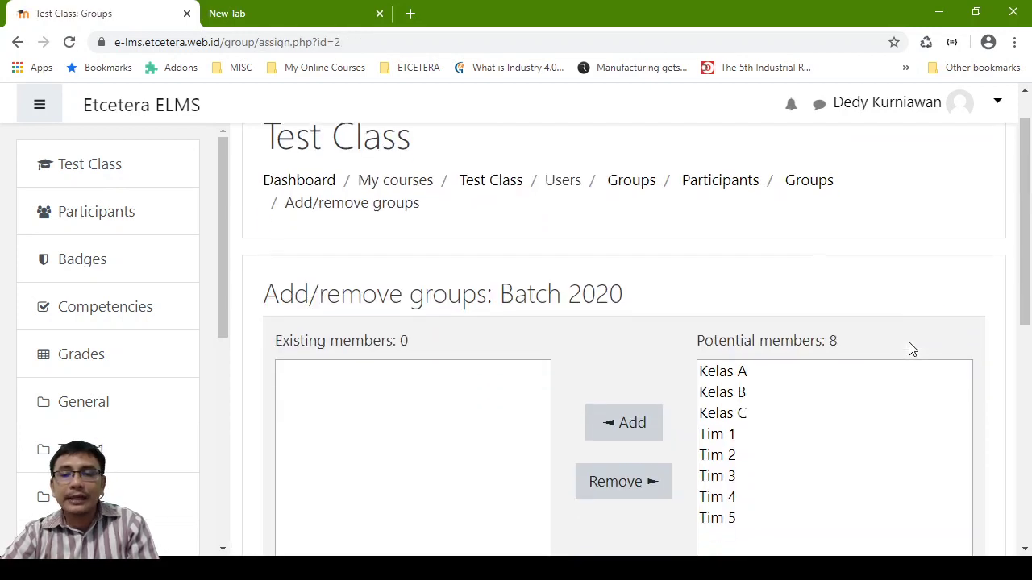
{"action": "scroll", "coordinate": [911, 348], "scroll_direction": "down", "scroll_amount": 3}
{"action": "scroll", "coordinate": [751, 214], "scroll_direction": "up", "scroll_amount": 2}
{"action": "left_click", "coordinate": [732, 259]}
{"action": "scroll", "coordinate": [731, 230], "scroll_direction": "down", "scroll_amount": 1}
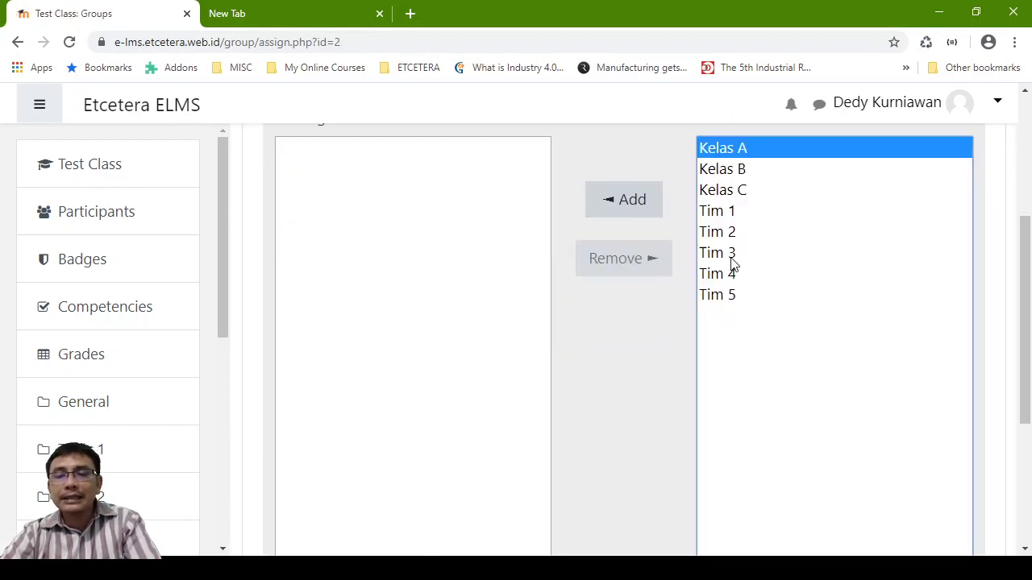
{"action": "left_click", "coordinate": [720, 174], "text": "shift"}
{"action": "left_click", "coordinate": [723, 196], "text": "shift"}
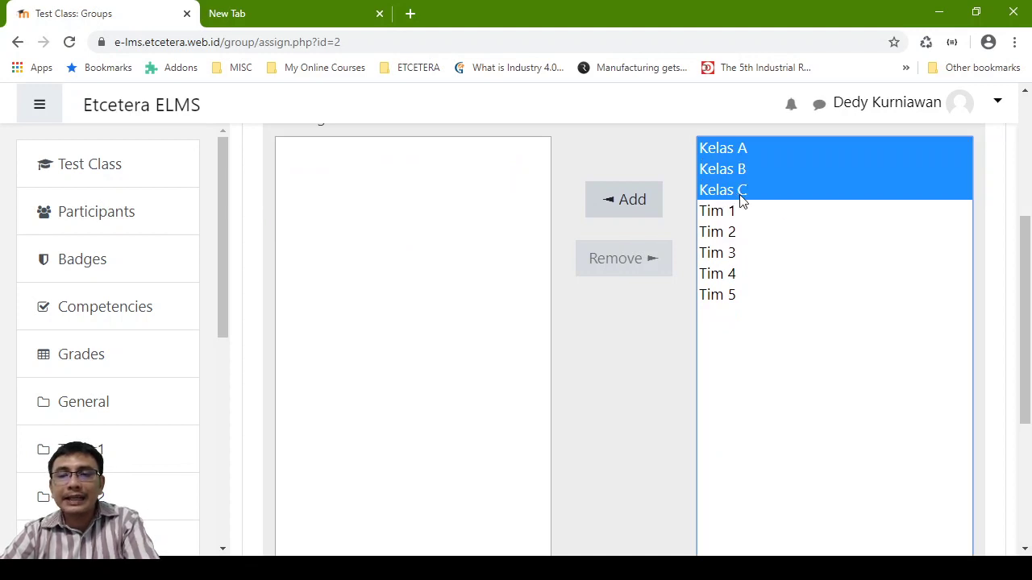
{"action": "left_click", "coordinate": [617, 211]}
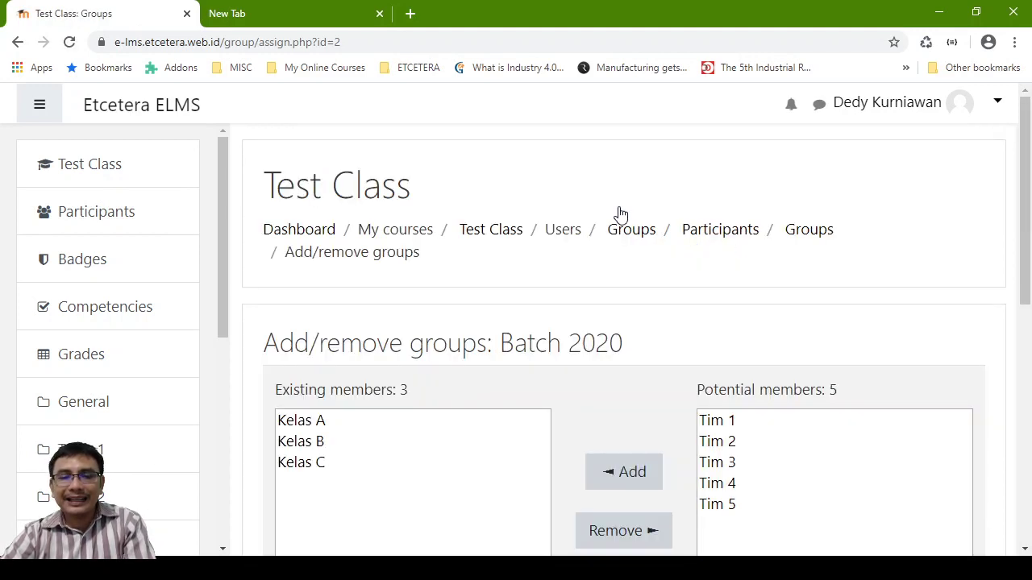
Return to the course's groupings list and check which groups are assigned to Batch 2020
{"action": "scroll", "coordinate": [621, 214], "scroll_direction": "down", "scroll_amount": 6}
{"action": "scroll", "coordinate": [565, 336], "scroll_direction": "up", "scroll_amount": 6}
{"action": "scroll", "coordinate": [481, 331], "scroll_direction": "down", "scroll_amount": 6}
{"action": "left_click", "coordinate": [362, 350]}
{"action": "scroll", "coordinate": [624, 341], "scroll_direction": "down", "scroll_amount": 3}
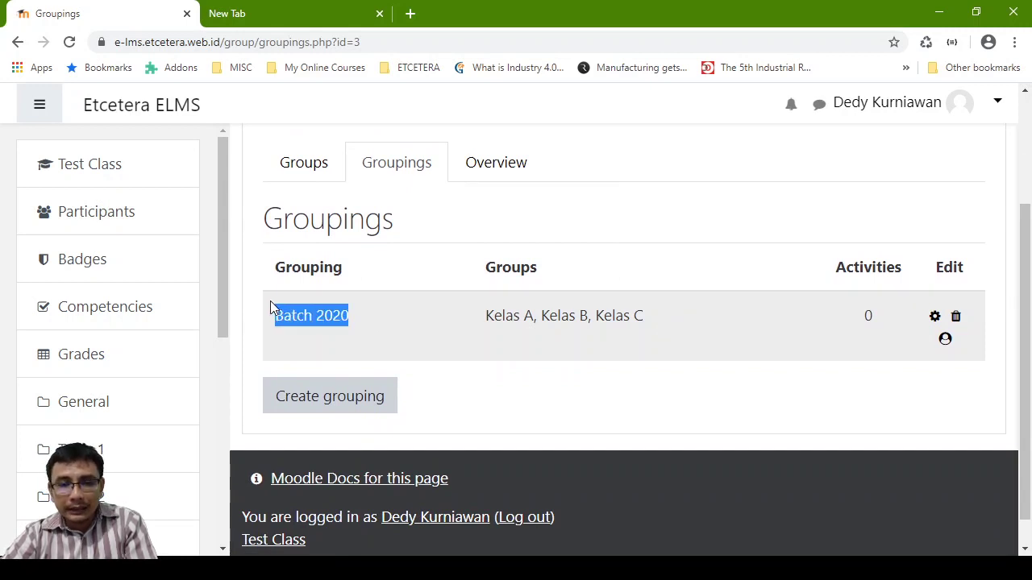
{"action": "left_click_drag", "start_coordinate": [364, 318], "coordinate": [247, 335]}
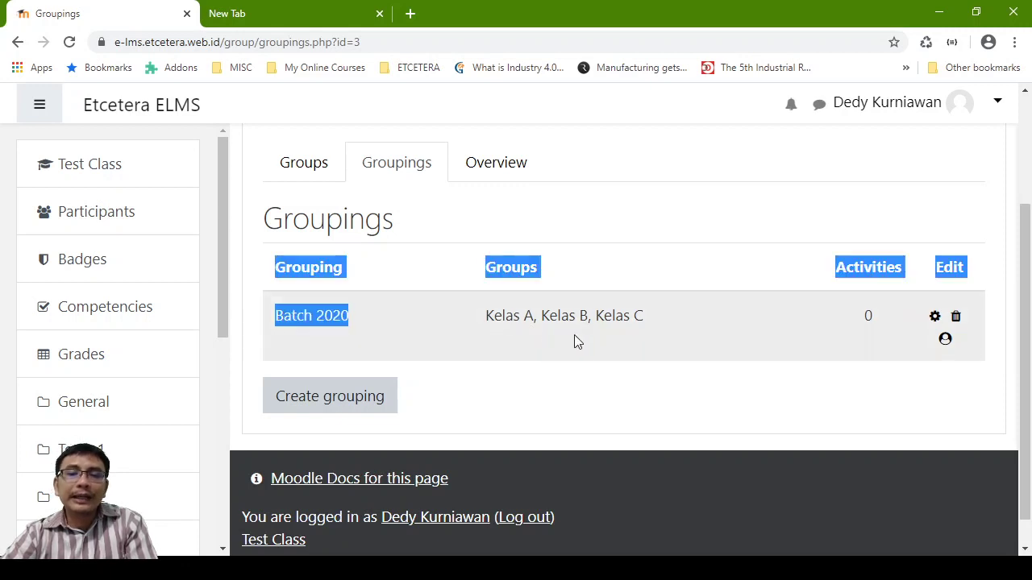
{"action": "left_click", "coordinate": [690, 328]}
{"action": "left_click_drag", "start_coordinate": [685, 319], "coordinate": [563, 327]}
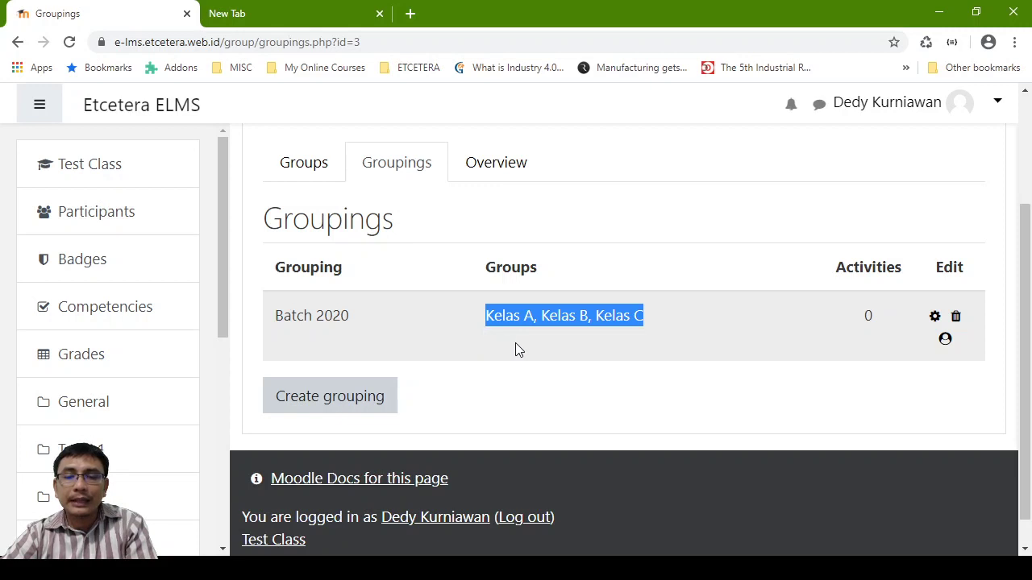
{"action": "left_click", "coordinate": [609, 347]}
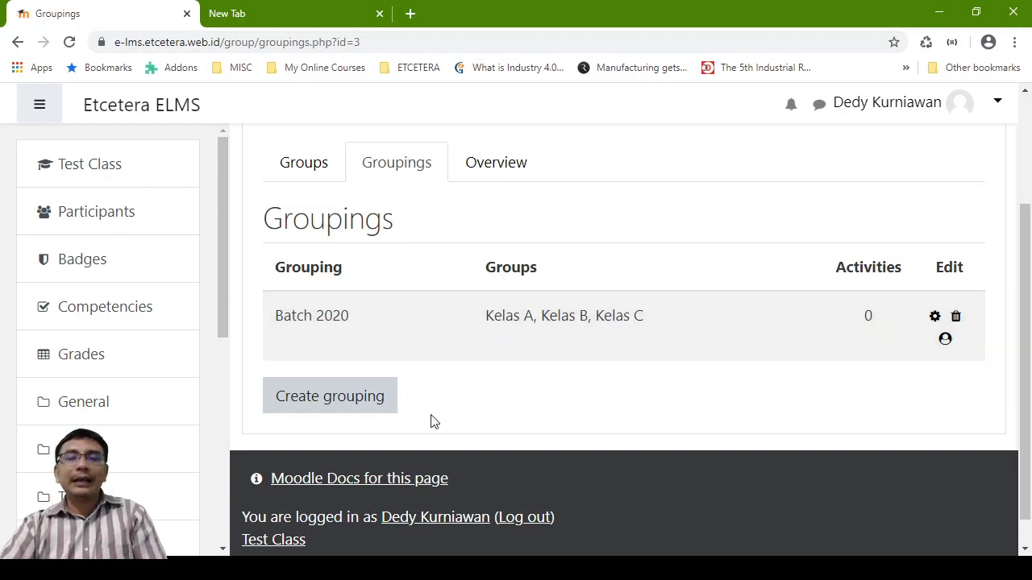
Start creating another grouping and go to its name field
{"action": "left_click", "coordinate": [327, 403]}
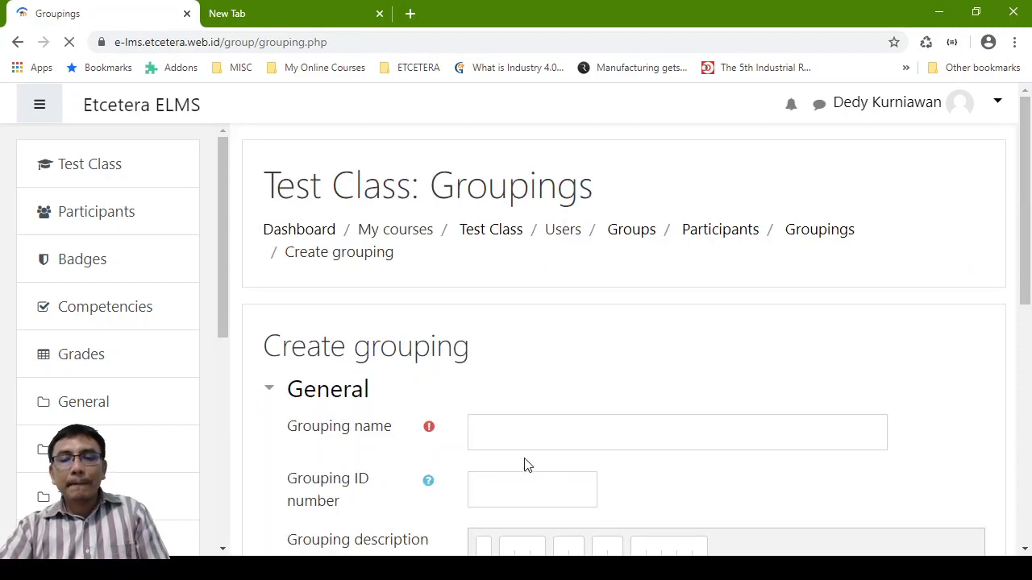
{"action": "scroll", "coordinate": [492, 452], "scroll_direction": "down", "scroll_amount": 3}
{"action": "left_click", "coordinate": [537, 193]}
{"action": "type", "text": "T"}
{"action": "key", "text": "BackSpace"}
{"action": "type", "text": "Ke"}
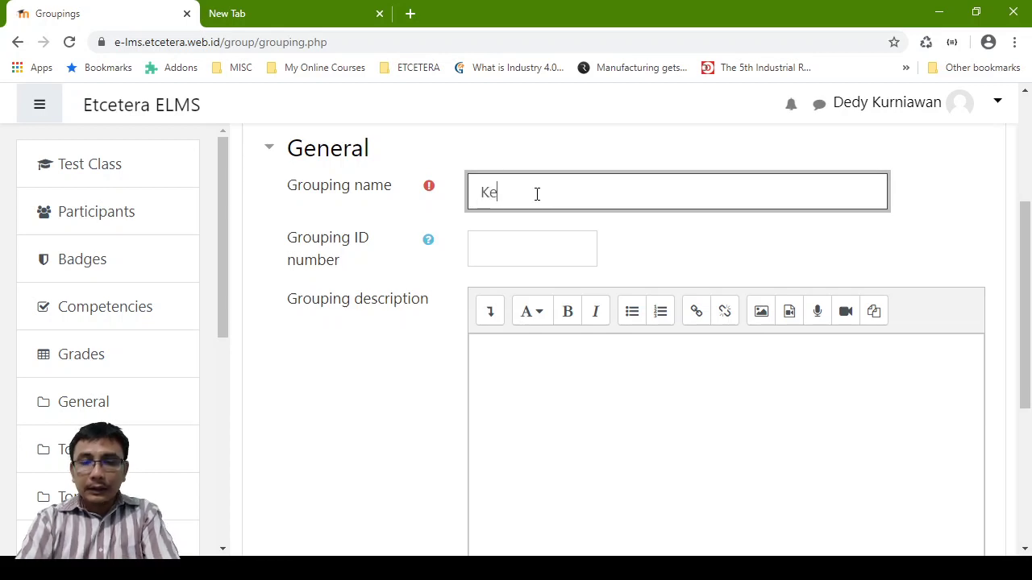
{"action": "type", "text": "las A T"}
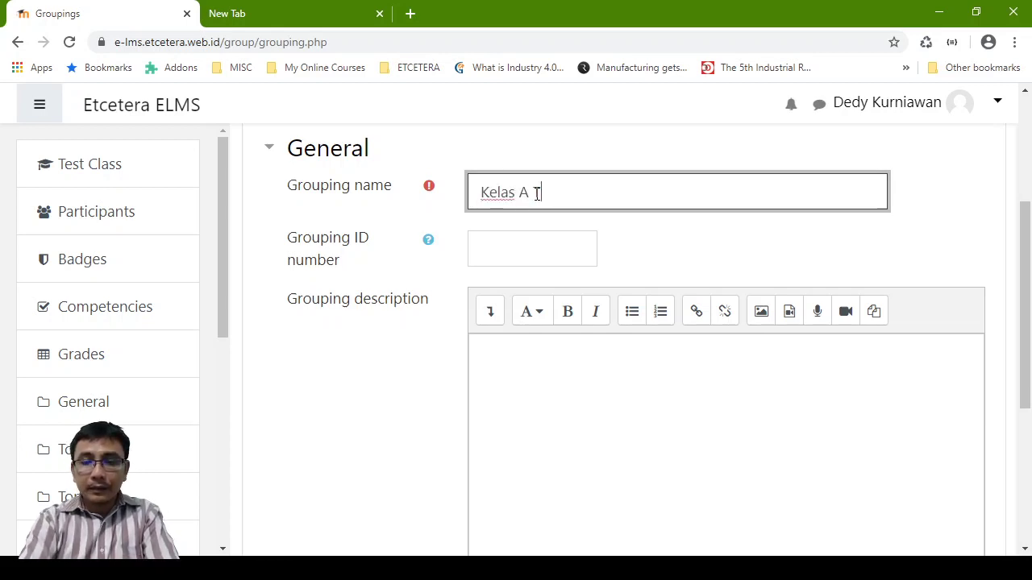
{"action": "key", "text": "ctrl+a"}
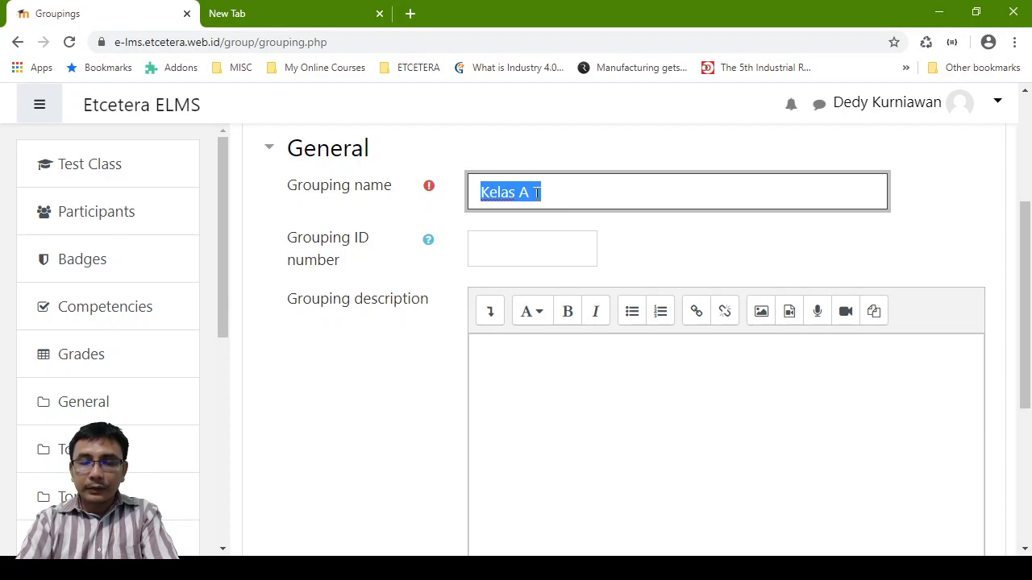
Name the new grouping "Tugas A2 @", leave its ID number empty and save it
{"action": "type", "text": "A"}
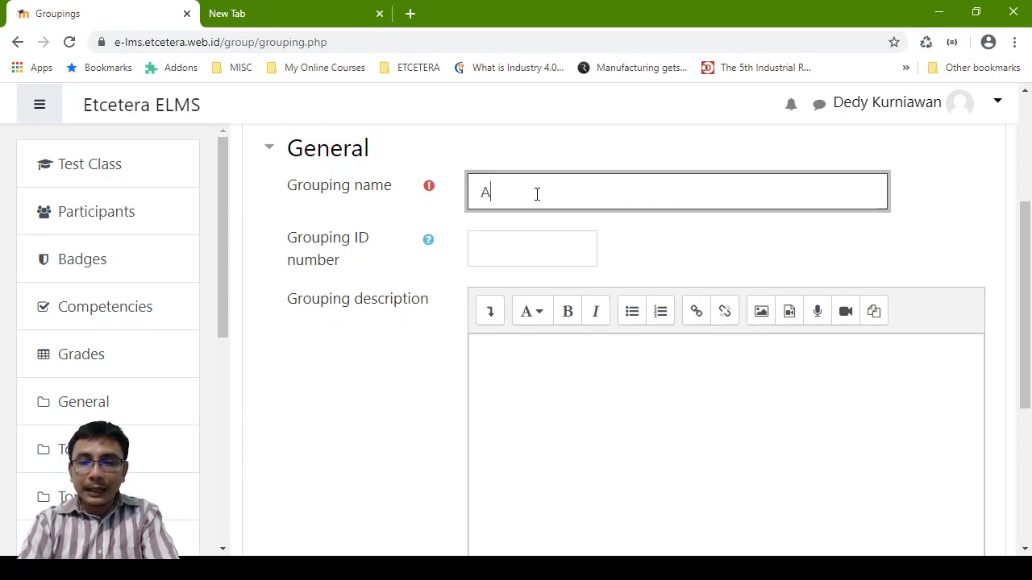
{"action": "type", "text": "2"}
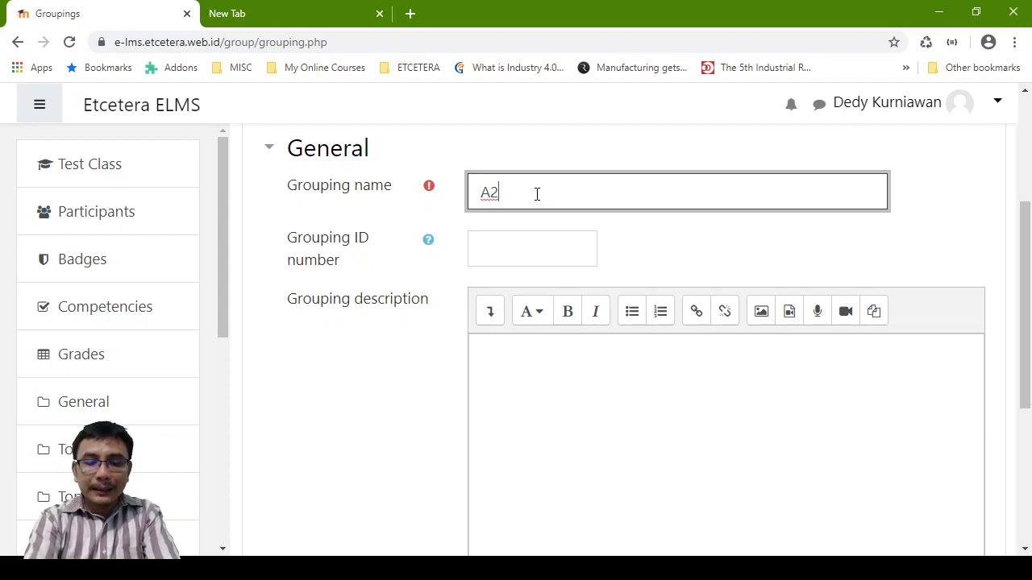
{"action": "type", "text": " #"}
{"action": "key", "text": "BackSpace"}
{"action": "type", "text": "@"}
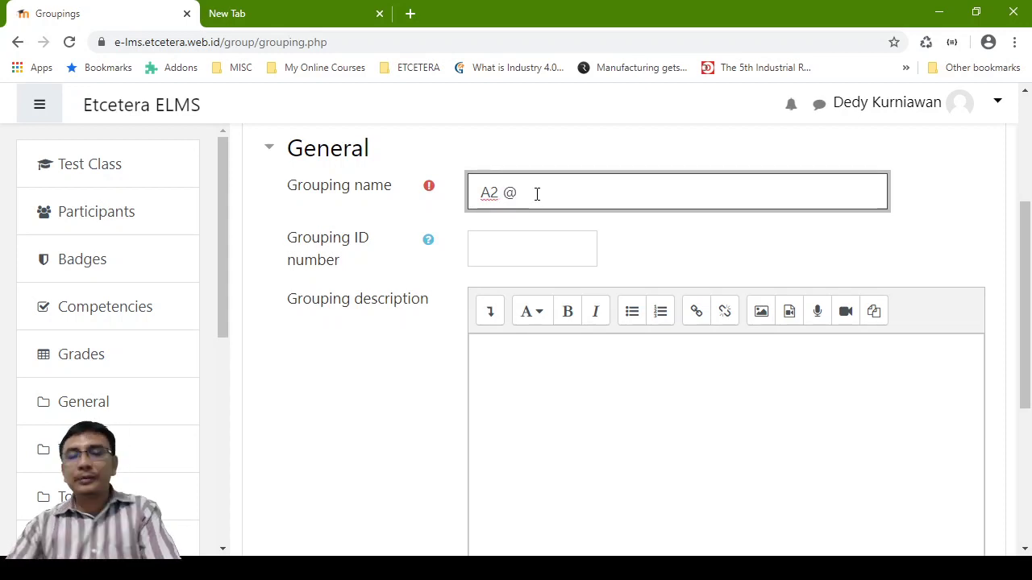
{"action": "left_click", "coordinate": [482, 194]}
{"action": "type", "text": "Tugas"}
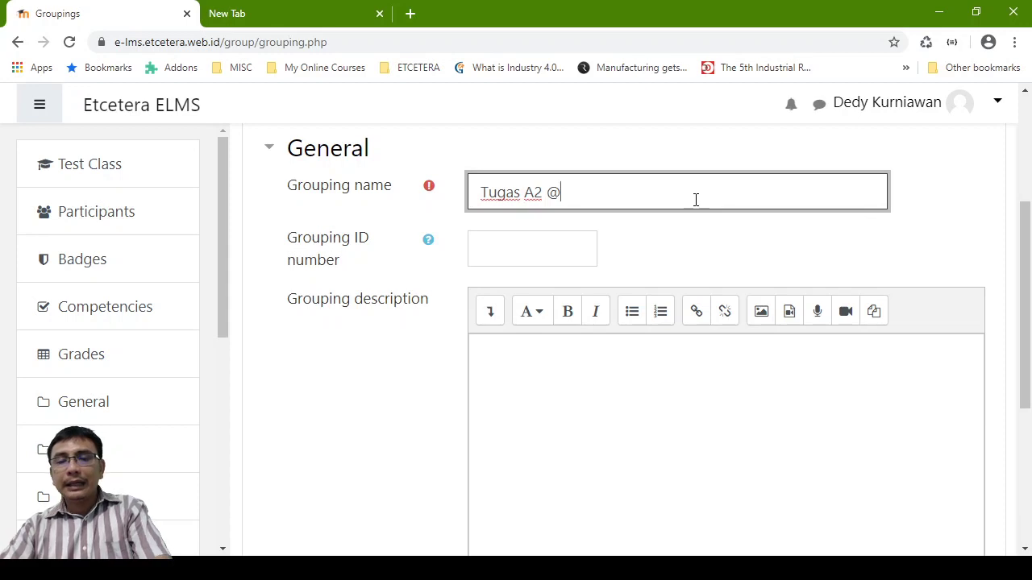
{"action": "double_click", "coordinate": [555, 193]}
{"action": "left_click", "coordinate": [591, 194]}
{"action": "left_click", "coordinate": [579, 251]}
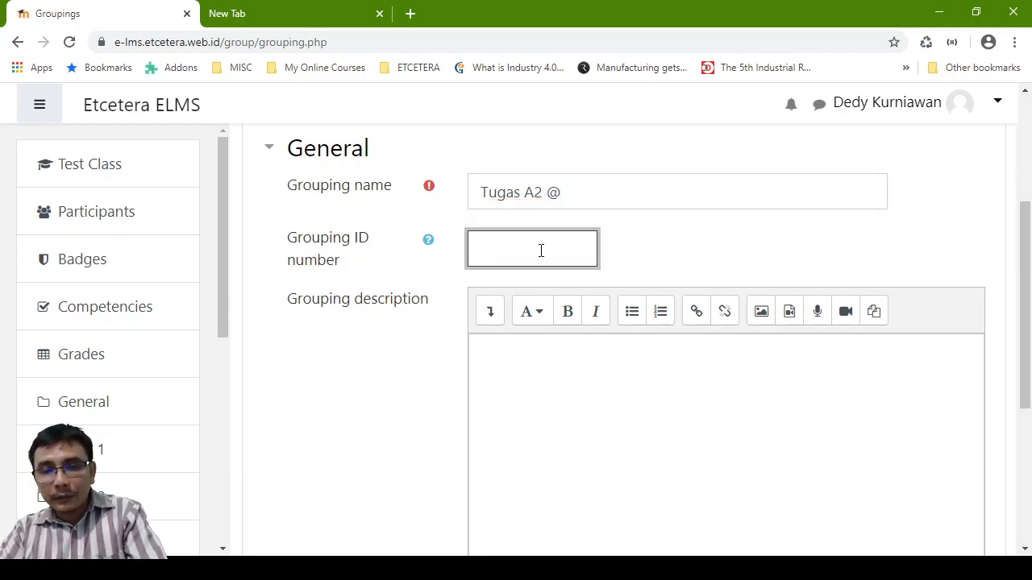
{"action": "scroll", "coordinate": [569, 311], "scroll_direction": "down", "scroll_amount": 5}
{"action": "left_click", "coordinate": [557, 322]}
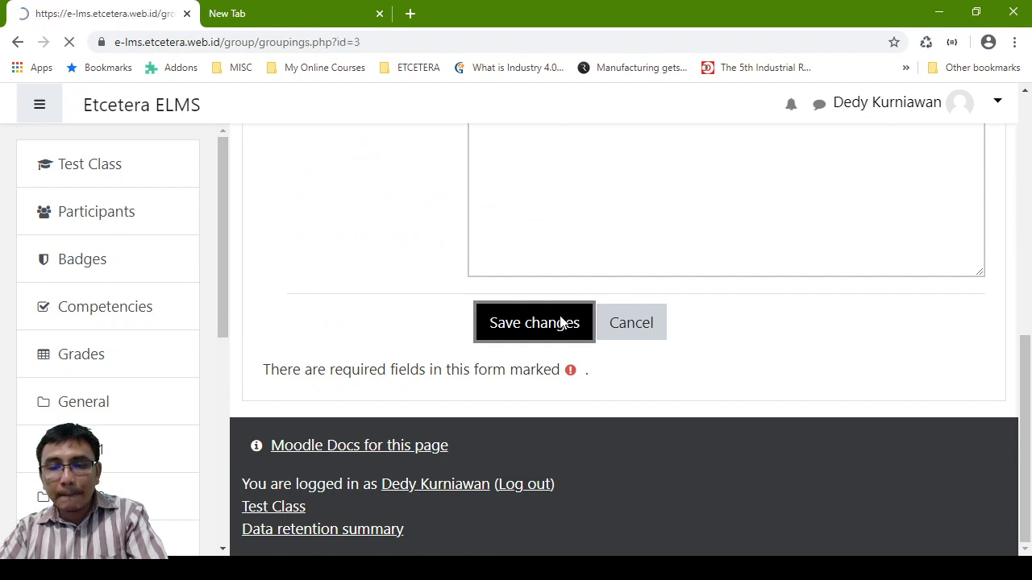
Add the groups Tim 1 to Tim 5 to the Tugas A2 @ grouping
{"action": "scroll", "coordinate": [560, 329], "scroll_direction": "down", "scroll_amount": 3}
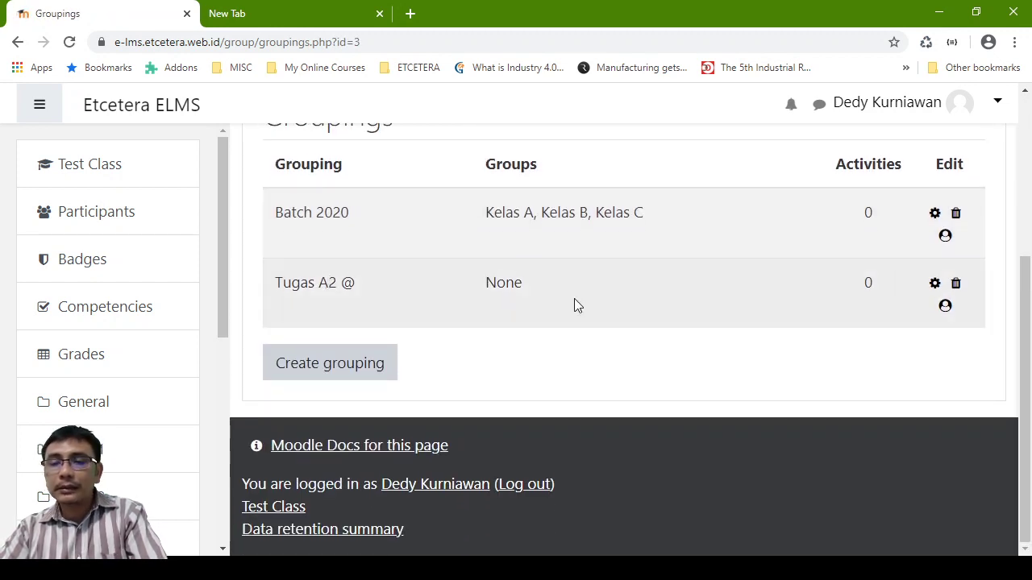
{"action": "left_click", "coordinate": [946, 311]}
{"action": "scroll", "coordinate": [710, 426], "scroll_direction": "down", "scroll_amount": 1}
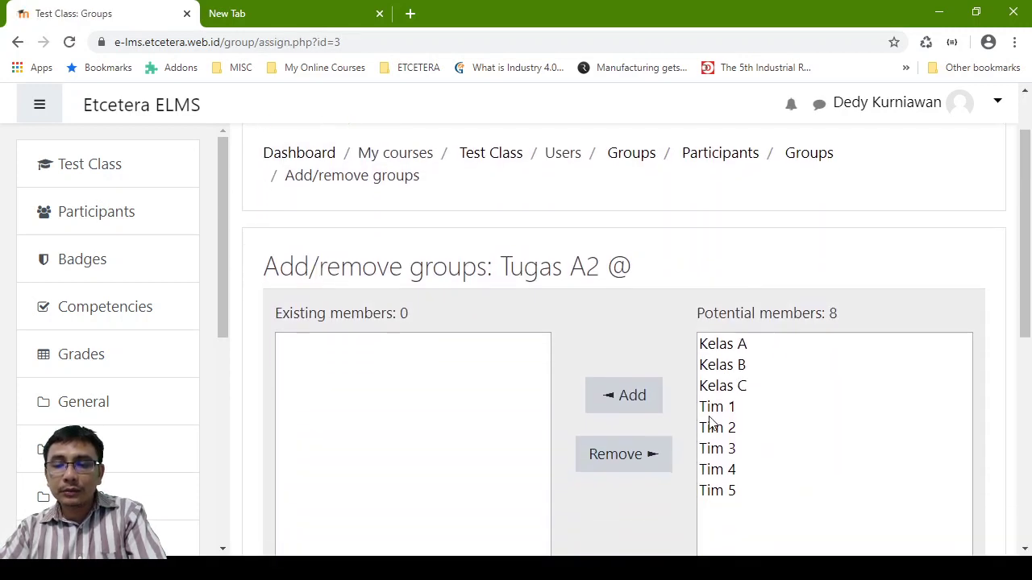
{"action": "left_click", "coordinate": [713, 407]}
{"action": "scroll", "coordinate": [713, 407], "scroll_direction": "down", "scroll_amount": 2}
{"action": "left_click", "coordinate": [727, 293], "text": "shift"}
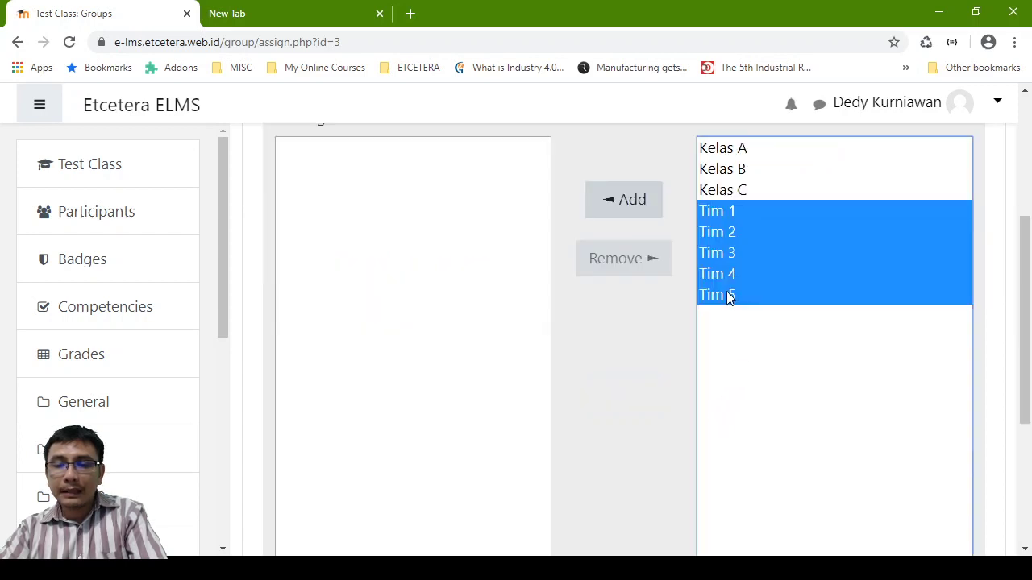
{"action": "left_click", "coordinate": [633, 201]}
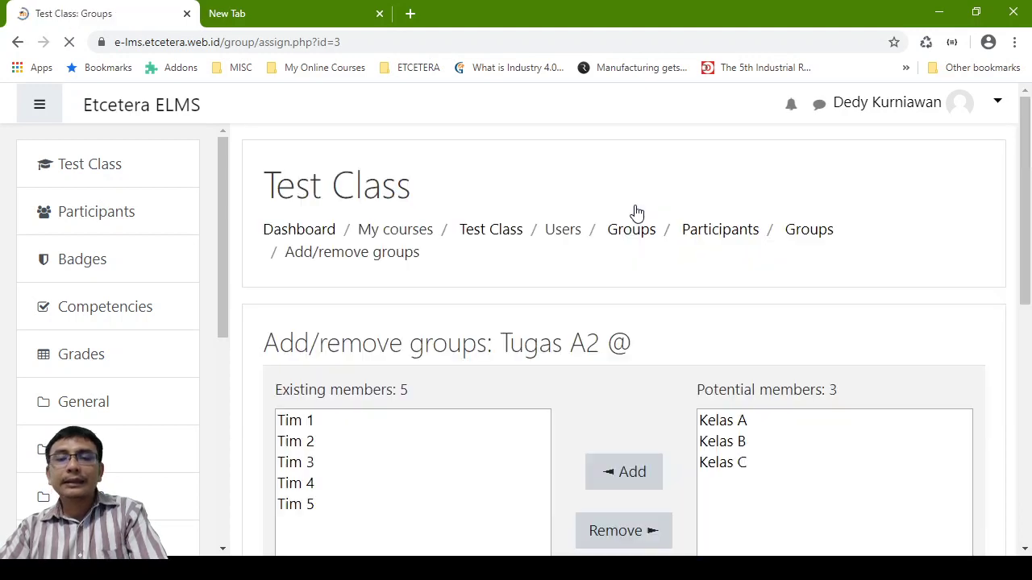
Go back to the groupings list and check which groups are assigned to Tugas A2 @
{"action": "scroll", "coordinate": [446, 387], "scroll_direction": "down", "scroll_amount": 5}
{"action": "left_click", "coordinate": [362, 401]}
{"action": "scroll", "coordinate": [373, 396], "scroll_direction": "down", "scroll_amount": 3}
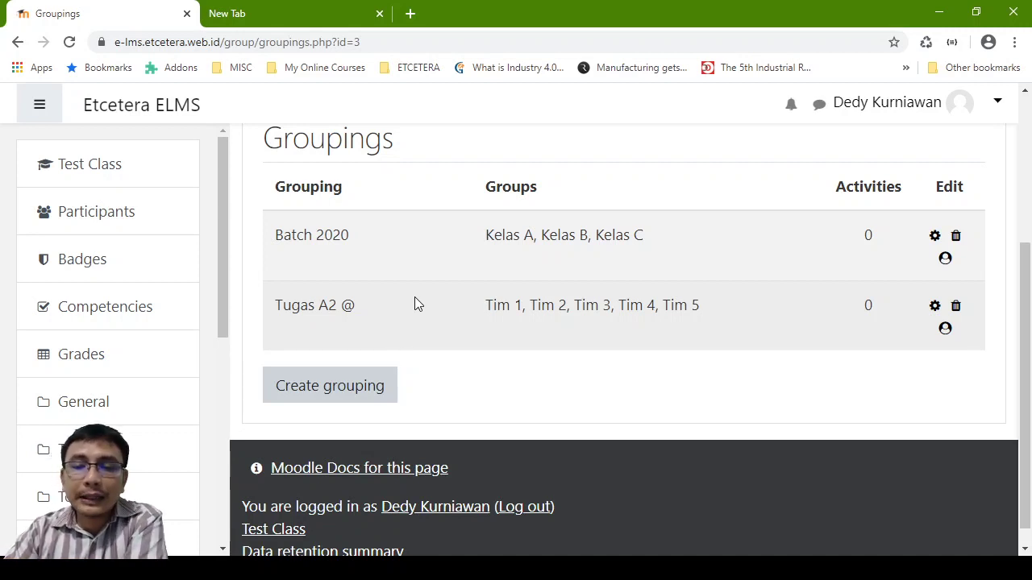
{"action": "left_click_drag", "start_coordinate": [486, 308], "coordinate": [696, 326]}
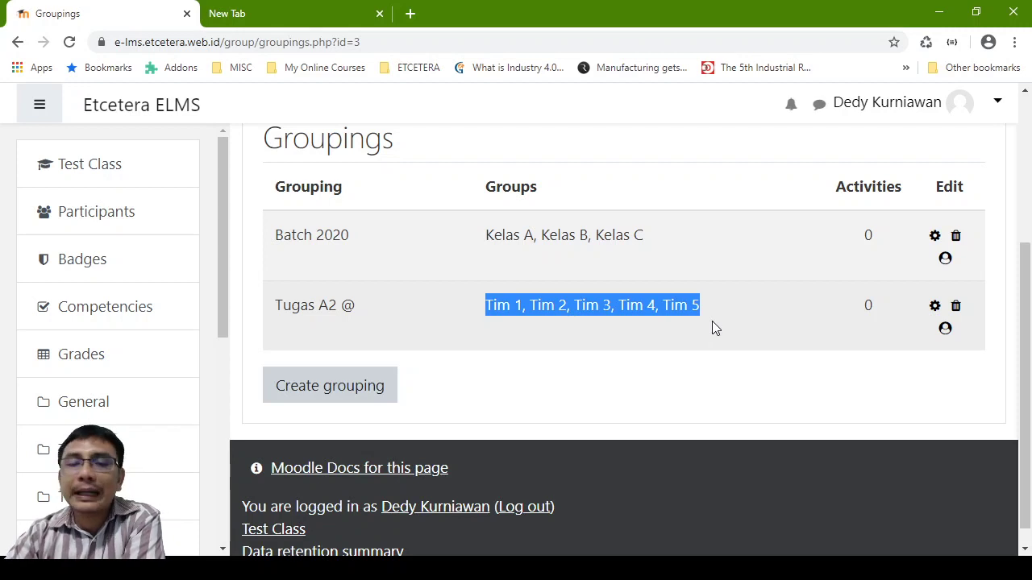
{"action": "scroll", "coordinate": [713, 327], "scroll_direction": "up", "scroll_amount": 3}
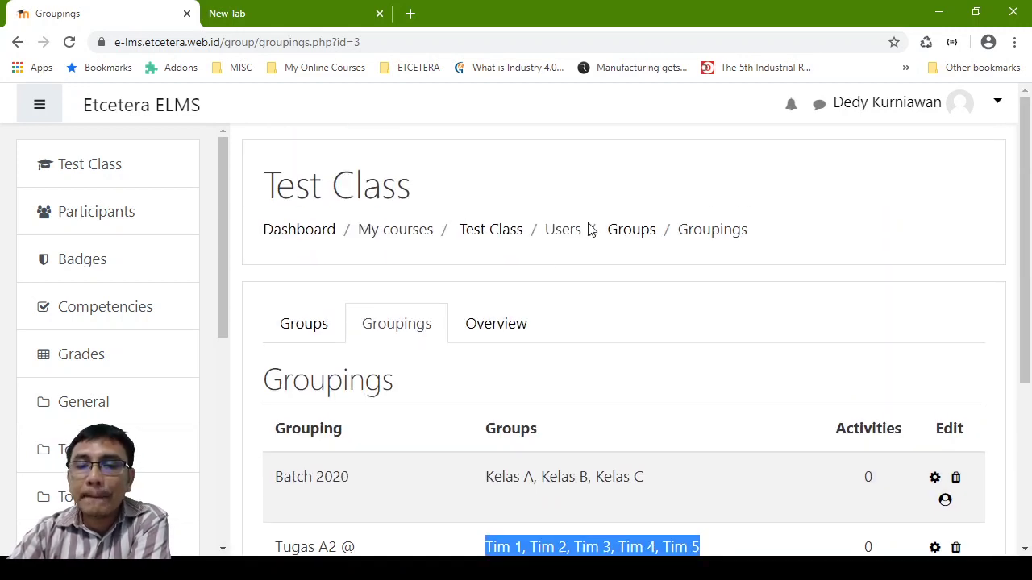
Open the Groups page of Test Class and look over its list of groups
{"action": "left_click", "coordinate": [631, 229]}
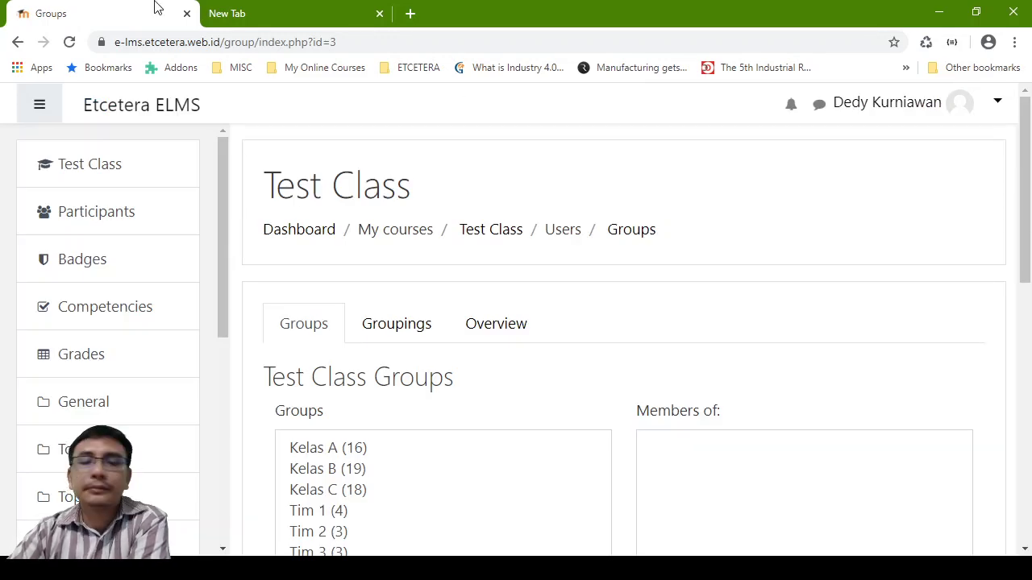
{"action": "scroll", "coordinate": [214, 212], "scroll_direction": "down", "scroll_amount": 5}
{"action": "scroll", "coordinate": [367, 272], "scroll_direction": "down", "scroll_amount": 5}
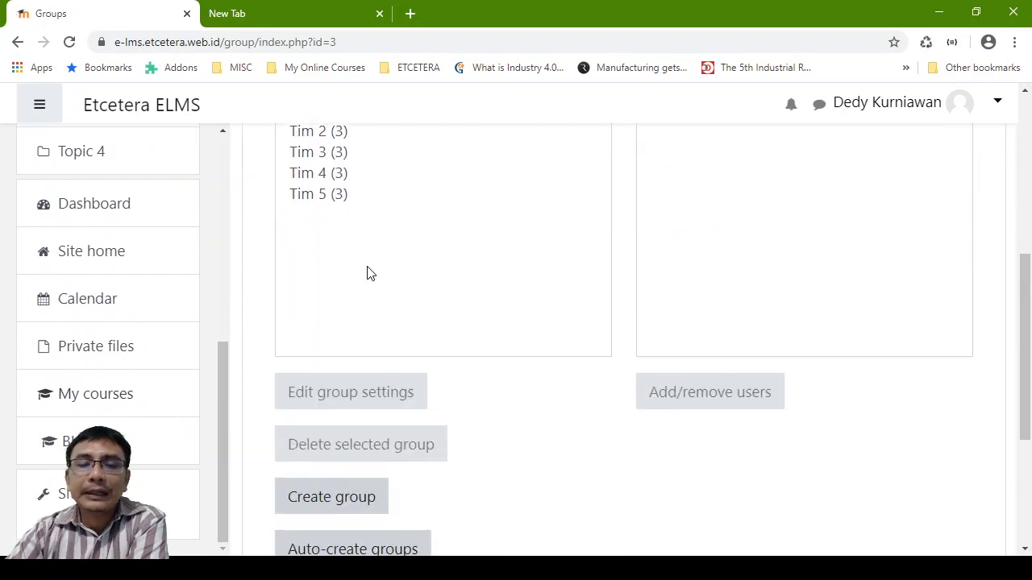
{"action": "scroll", "coordinate": [417, 283], "scroll_direction": "up", "scroll_amount": 4}
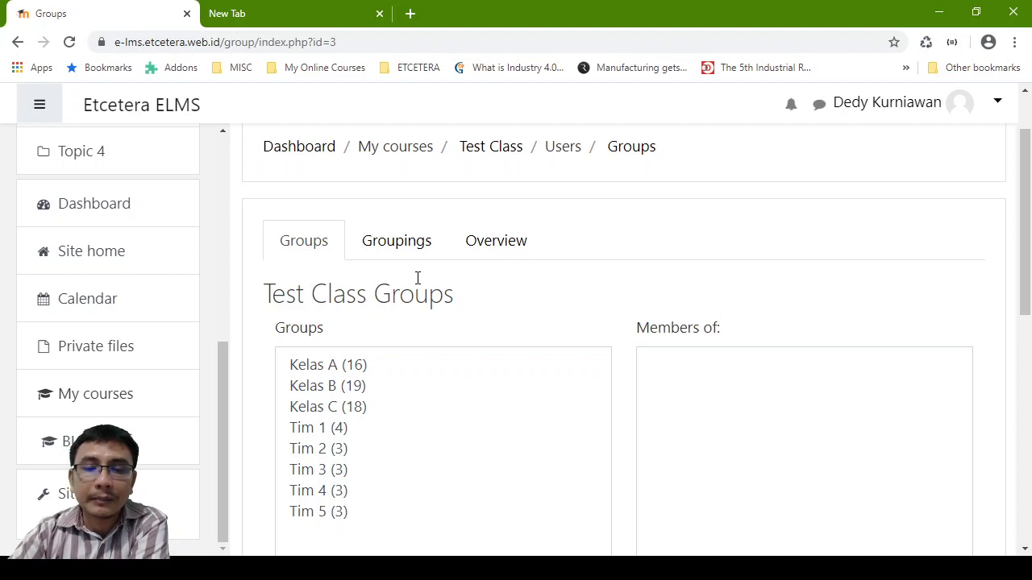
{"action": "scroll", "coordinate": [446, 331], "scroll_direction": "down", "scroll_amount": 3}
{"action": "scroll", "coordinate": [446, 311], "scroll_direction": "up", "scroll_amount": 4}
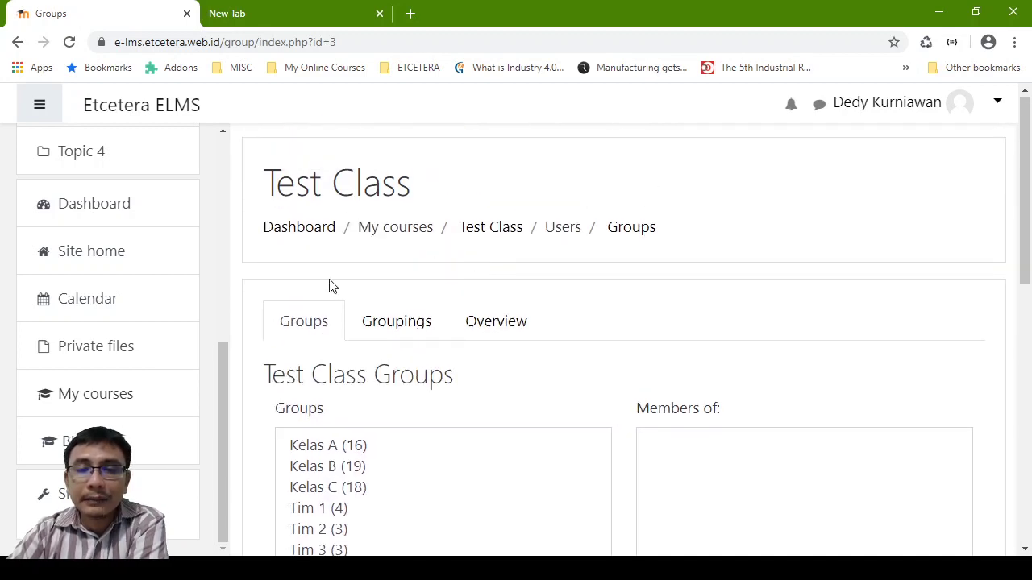
{"action": "left_click_drag", "start_coordinate": [336, 330], "coordinate": [277, 339]}
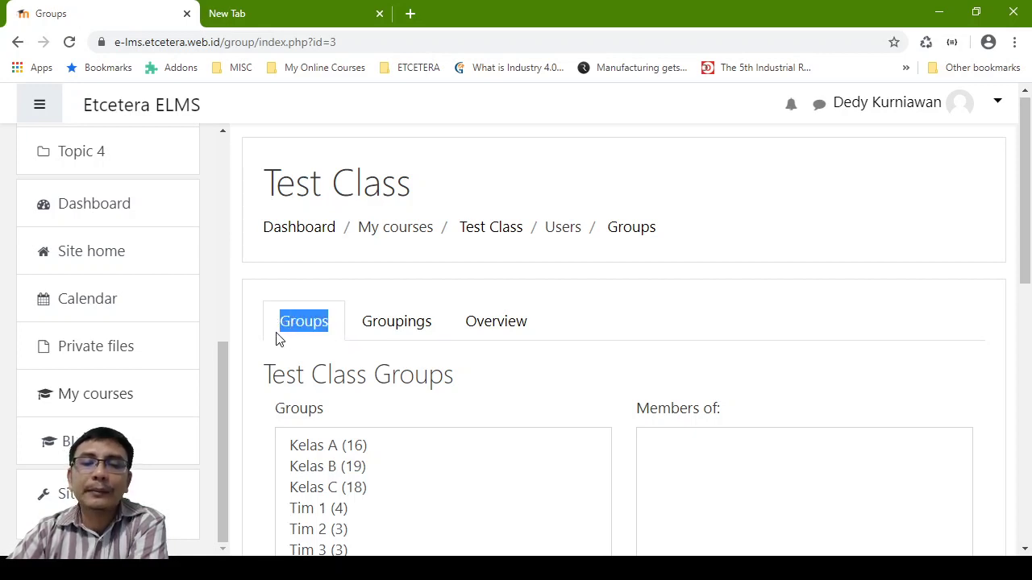
{"action": "left_click", "coordinate": [309, 337]}
{"action": "left_click_drag", "start_coordinate": [336, 324], "coordinate": [362, 329]}
{"action": "left_click", "coordinate": [363, 330]}
{"action": "left_click", "coordinate": [338, 332]}
{"action": "left_click_drag", "start_coordinate": [338, 331], "coordinate": [364, 326]}
Open the Groupings page of Test Class and review both groupings with their groups
{"action": "left_click", "coordinate": [446, 329]}
{"action": "left_click", "coordinate": [579, 335]}
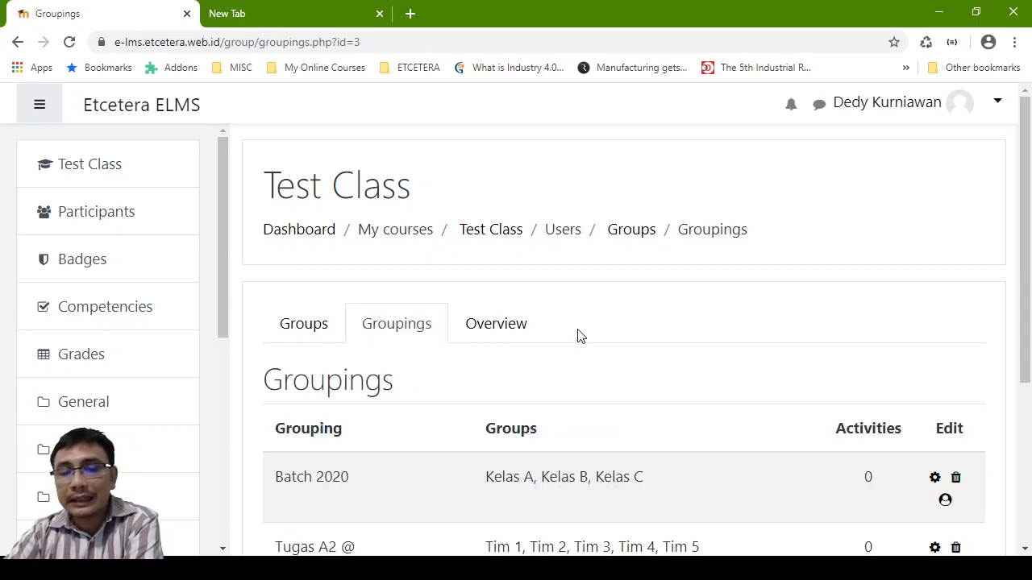
{"action": "scroll", "coordinate": [577, 337], "scroll_direction": "down", "scroll_amount": 4}
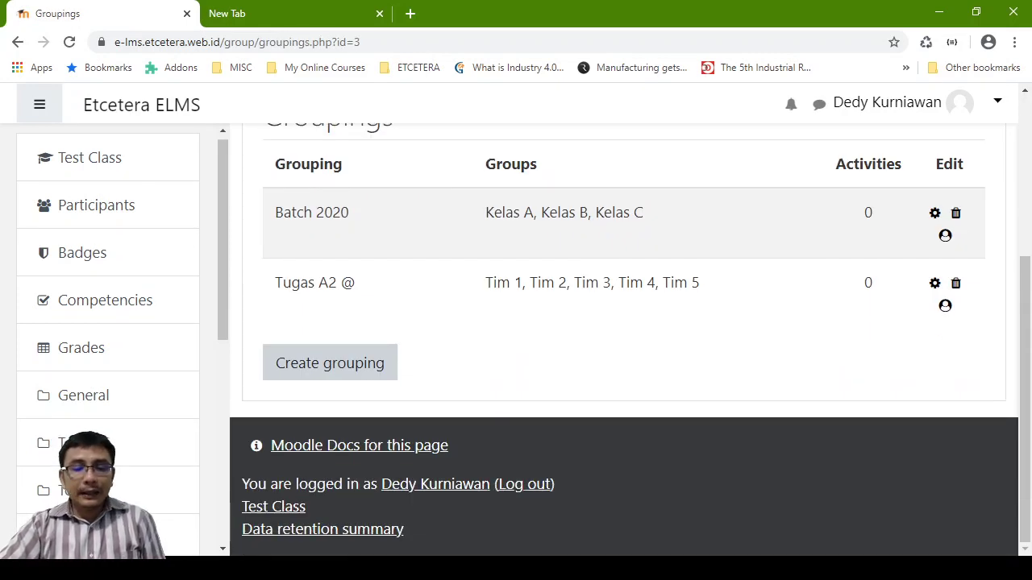